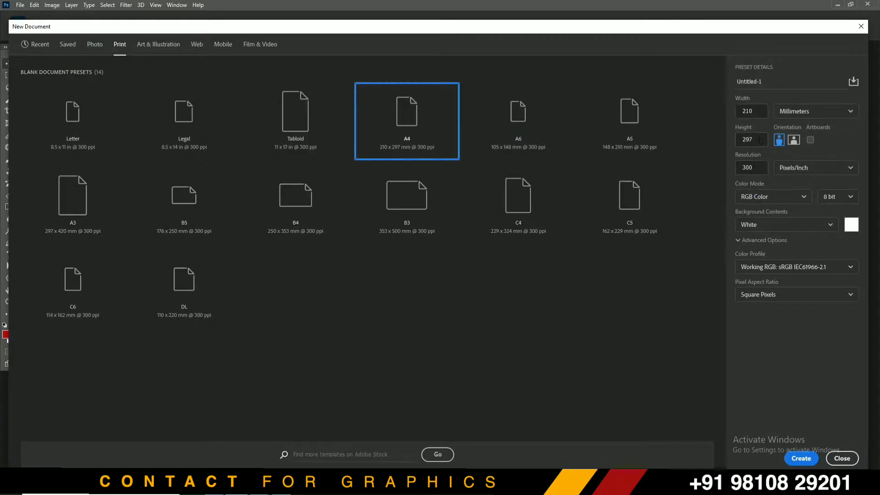
{"action": "double_click", "coordinate": [737, 140]}
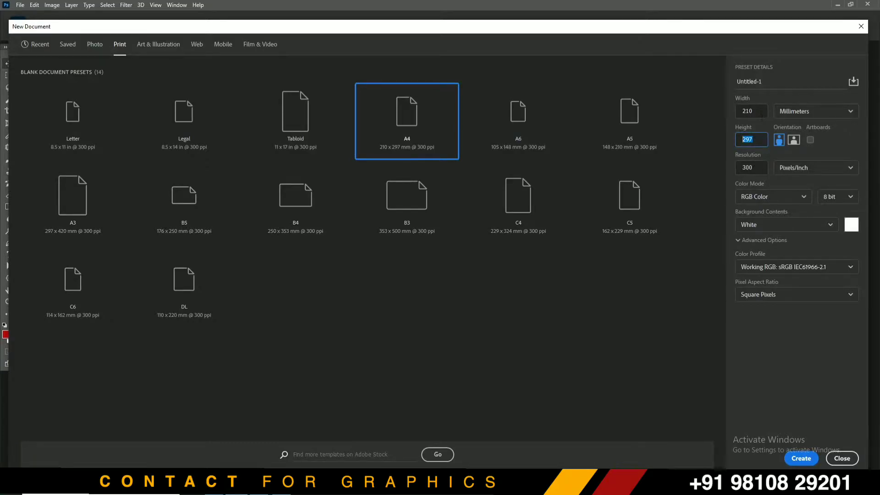
{"action": "left_click_drag", "start_coordinate": [759, 112], "coordinate": [724, 114]}
{"action": "type", "text": "297"}
{"action": "left_click_drag", "start_coordinate": [754, 140], "coordinate": [730, 141]}
{"action": "type", "text": "21"}
- Create a blank A4 document in landscape orientation, 297 x 210 mm at 300 pixels/inch
{"action": "left_click", "coordinate": [416, 119]}
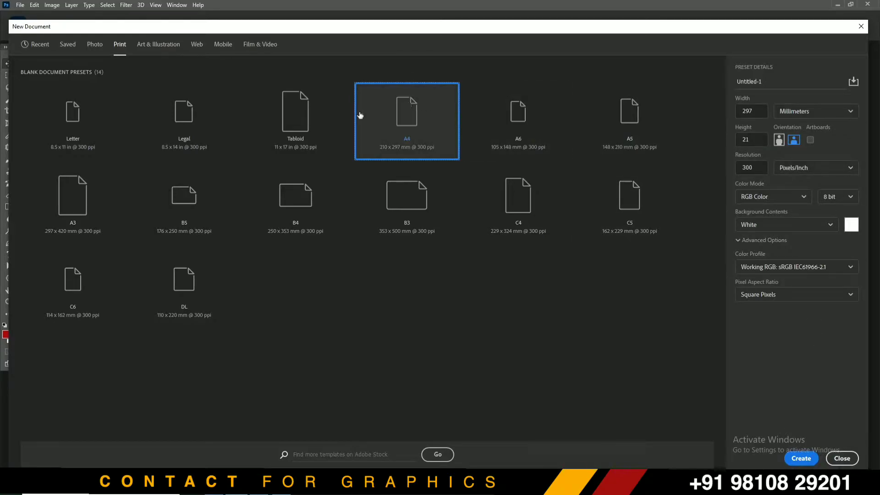
{"action": "left_click", "coordinate": [328, 130]}
{"action": "left_click", "coordinate": [403, 122]}
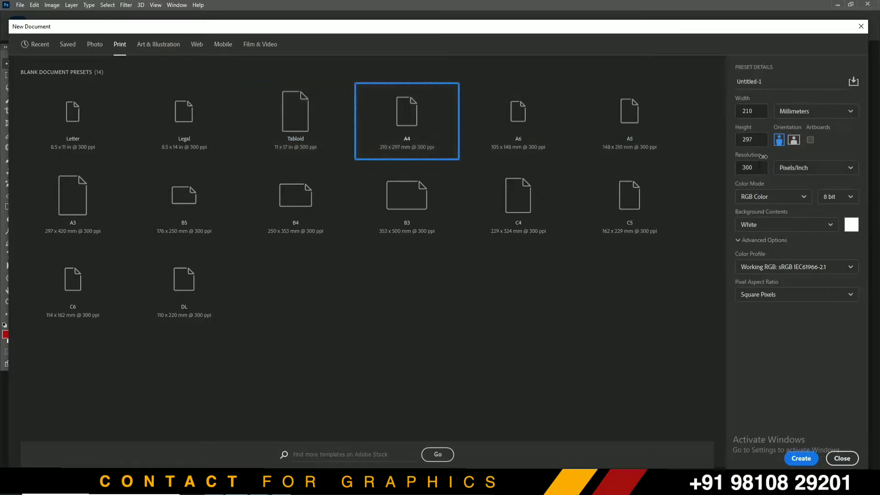
{"action": "left_click", "coordinate": [794, 140]}
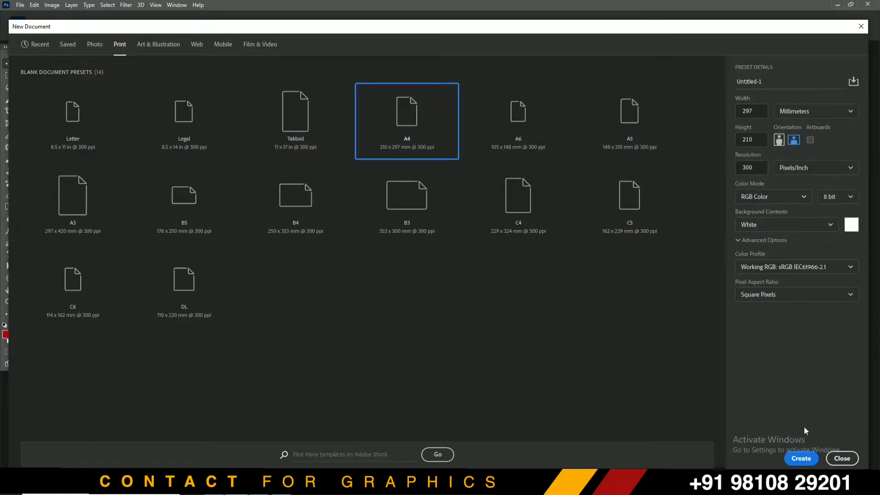
{"action": "left_click", "coordinate": [801, 458]}
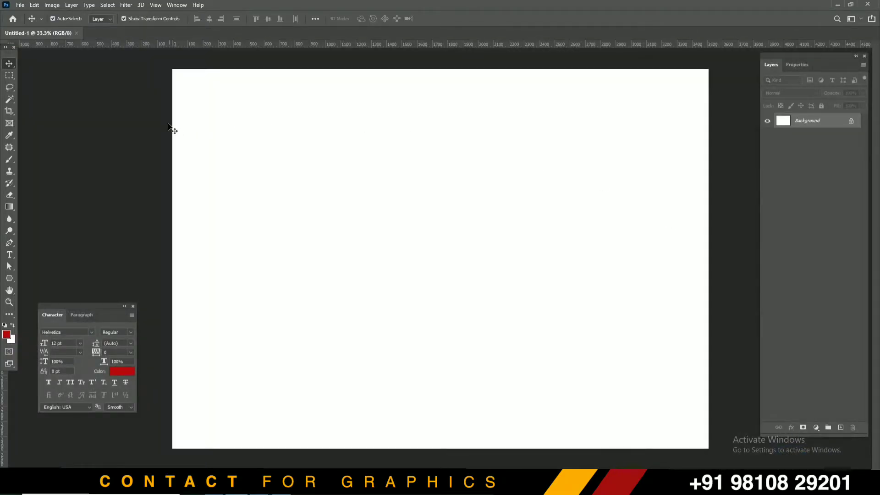
- Save the document to Local Disk (E:) in Photoshop format as "Infographics design"
{"action": "key", "text": "ctrl+s"}
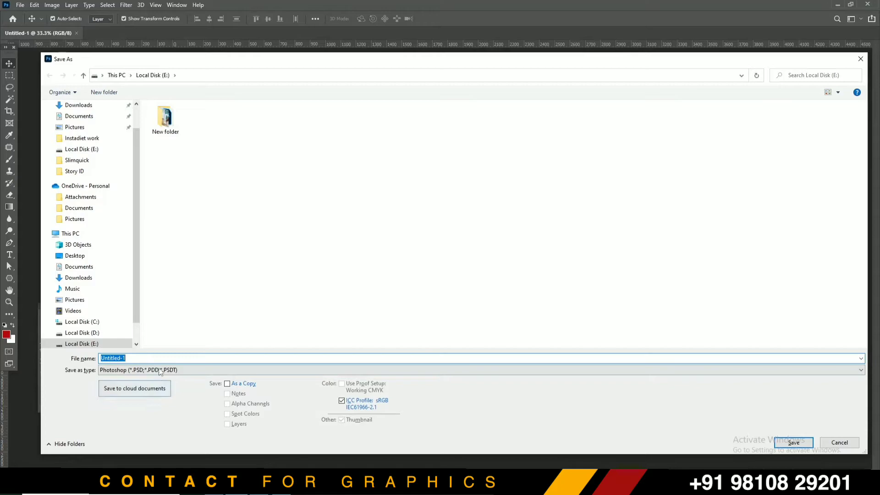
{"action": "key", "text": "BackSpace"}
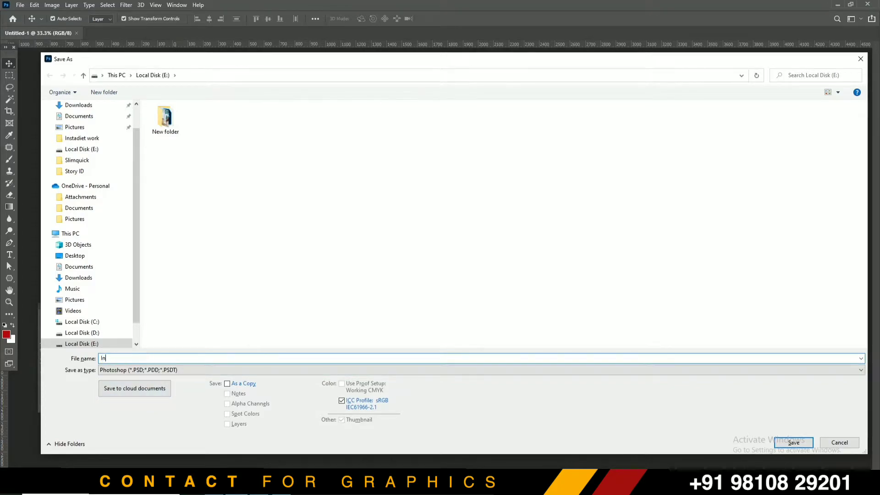
{"action": "type", "text": "Infoga"}
{"action": "key", "text": "BackSpace"}
{"action": "type", "text": "raphics design"}
{"action": "left_click", "coordinate": [787, 443]}
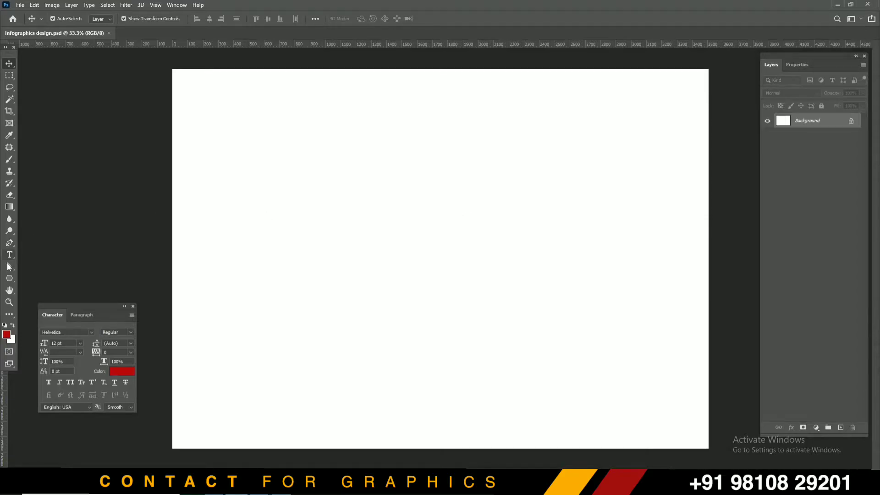
- Draw a red six-sided polygon about 877 px wide in the upper-left area of the canvas
{"action": "left_click", "coordinate": [9, 279]}
{"action": "right_click", "coordinate": [9, 279]}
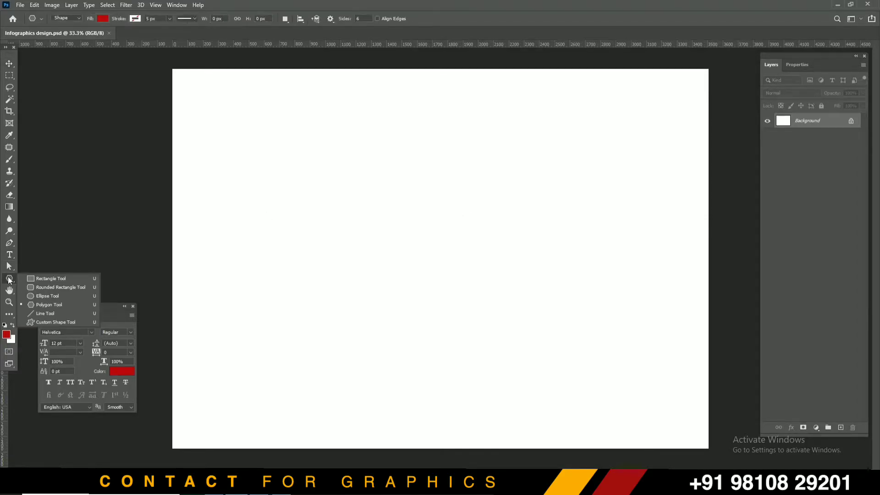
{"action": "left_click", "coordinate": [38, 304]}
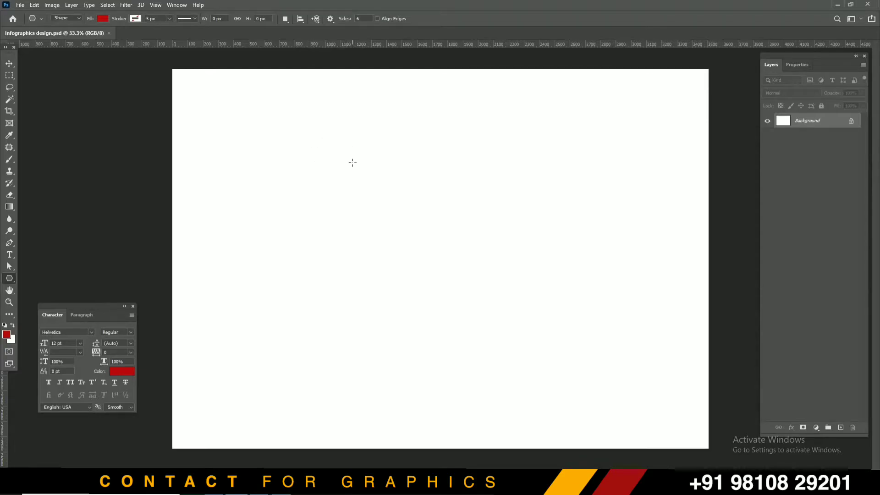
{"action": "left_click_drag", "start_coordinate": [350, 164], "coordinate": [426, 214]}
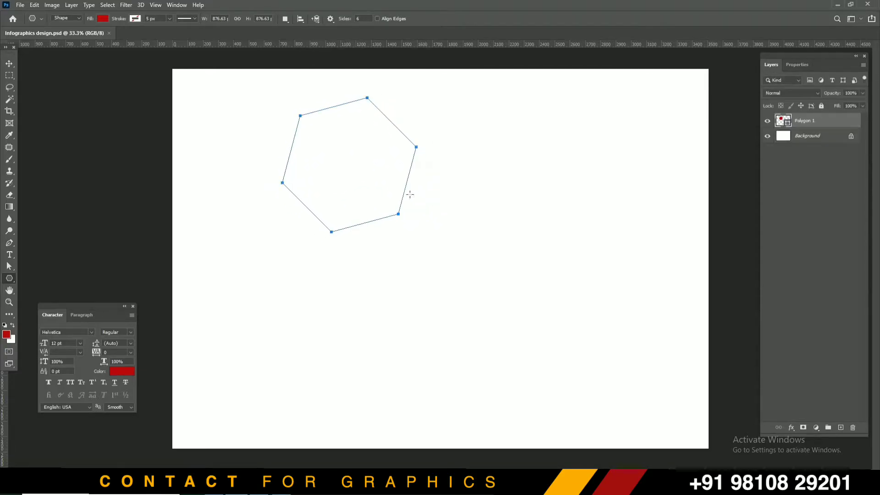
- Move the hexagon closer to the canvas centre and rotate it about 74° so its upper and lower edges lie horizontal
{"action": "left_click", "coordinate": [9, 63]}
{"action": "left_click_drag", "start_coordinate": [353, 133], "coordinate": [404, 186]}
{"action": "left_click", "coordinate": [459, 150]}
{"action": "left_click_drag", "start_coordinate": [471, 125], "coordinate": [503, 269]}
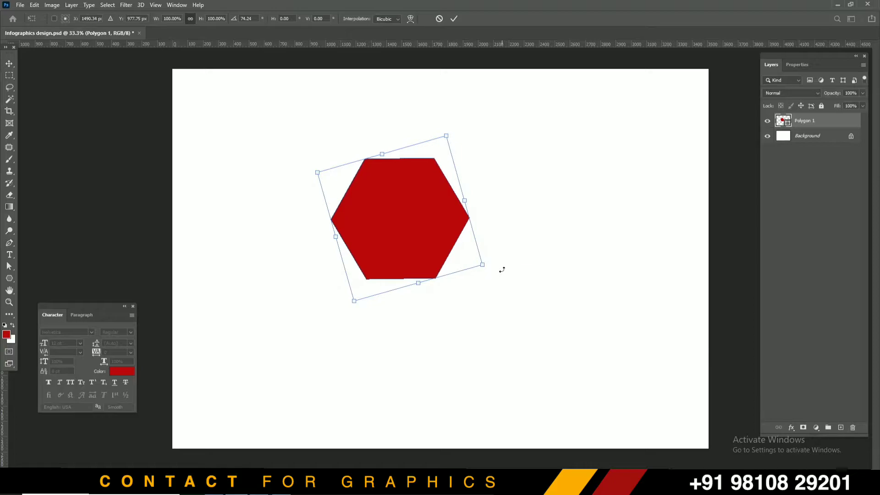
{"action": "double_click", "coordinate": [433, 242]}
- Centre the hexagon horizontally and vertically on the canvas and save the document with maximized compatibility
{"action": "key", "text": "ctrl+a"}
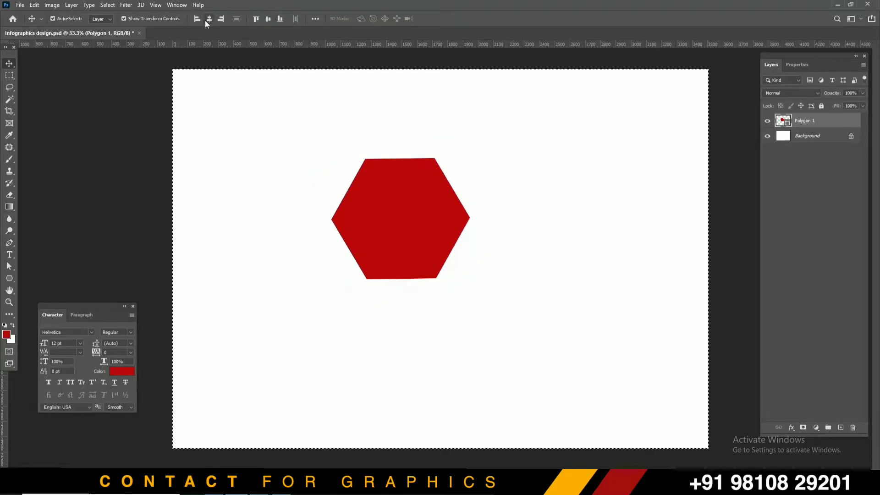
{"action": "left_click", "coordinate": [209, 18]}
{"action": "left_click", "coordinate": [268, 19]}
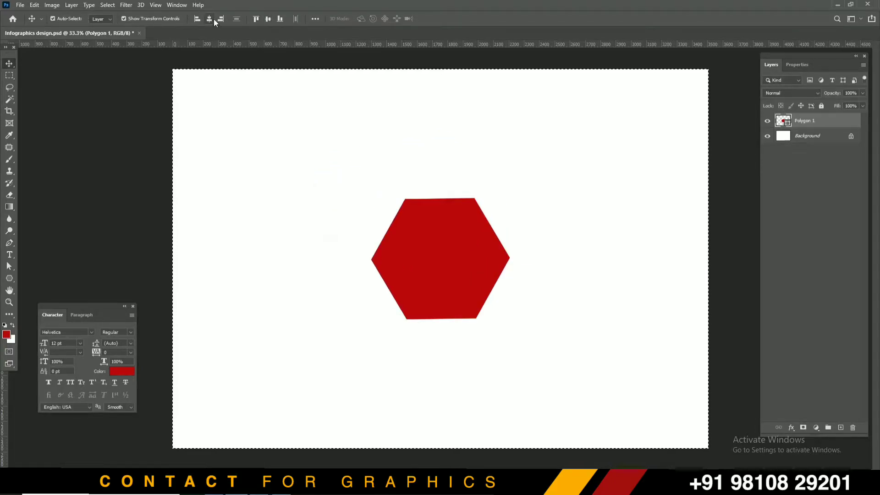
{"action": "key", "text": "ctrl+d"}
{"action": "key", "text": "ctrl+s"}
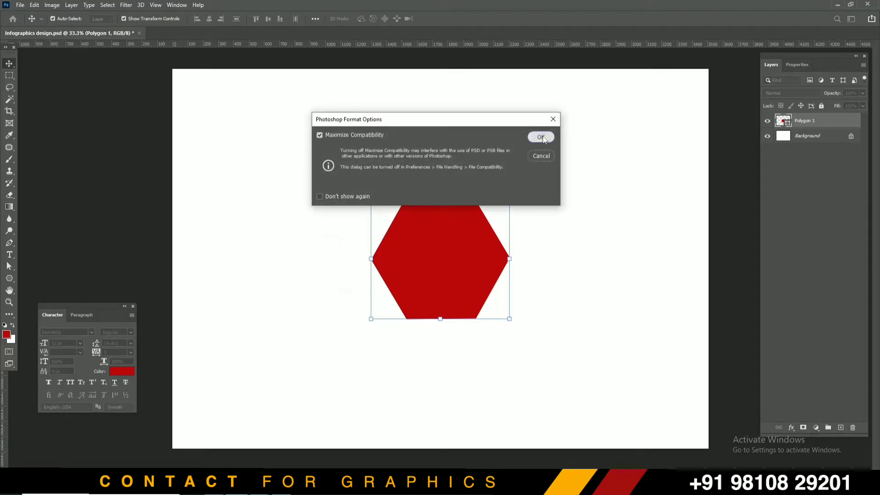
{"action": "left_click", "coordinate": [541, 137]}
- Place a horizontal guide at the hexagon's upper edge and scale the hexagon to about 108% while levelling it
{"action": "left_click_drag", "start_coordinate": [394, 46], "coordinate": [431, 197]}
{"action": "left_click_drag", "start_coordinate": [515, 197], "coordinate": [536, 171]}
{"action": "key", "text": "ctrl+z"}
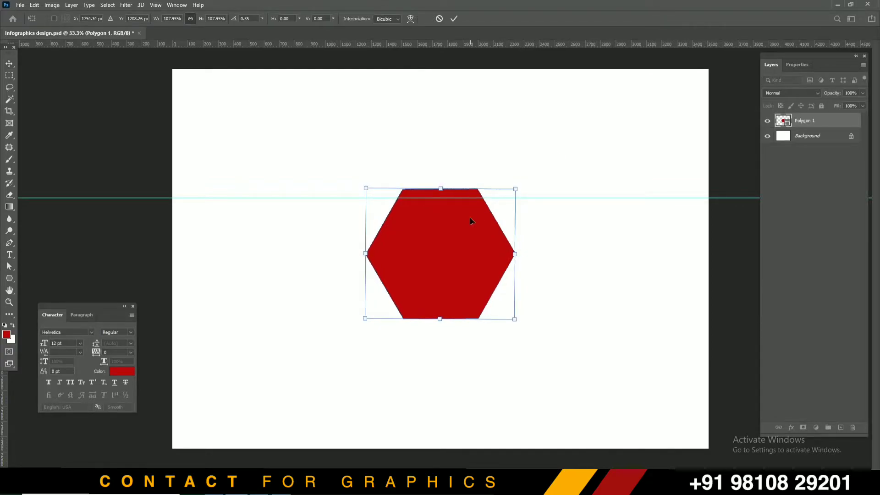
{"action": "key", "text": "Return"}
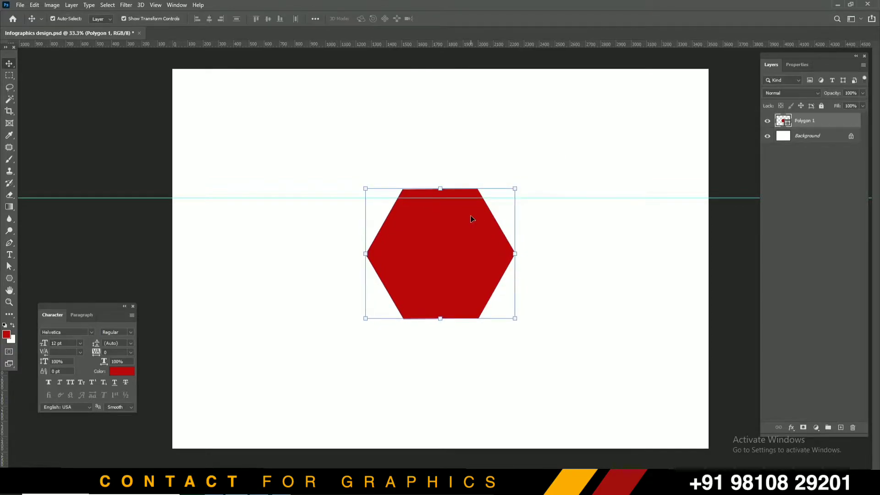
- Add a smaller white copy of the hexagon centred inside the red one, leaving an even red border
{"action": "key", "text": "ctrl+j"}
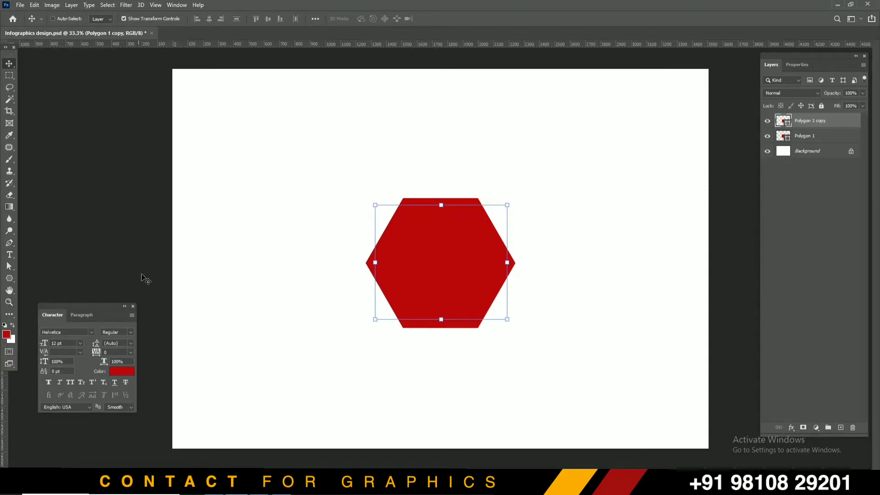
{"action": "key", "text": "ctrl+BackSpace"}
{"action": "left_click_drag", "start_coordinate": [396, 170], "coordinate": [493, 308]}
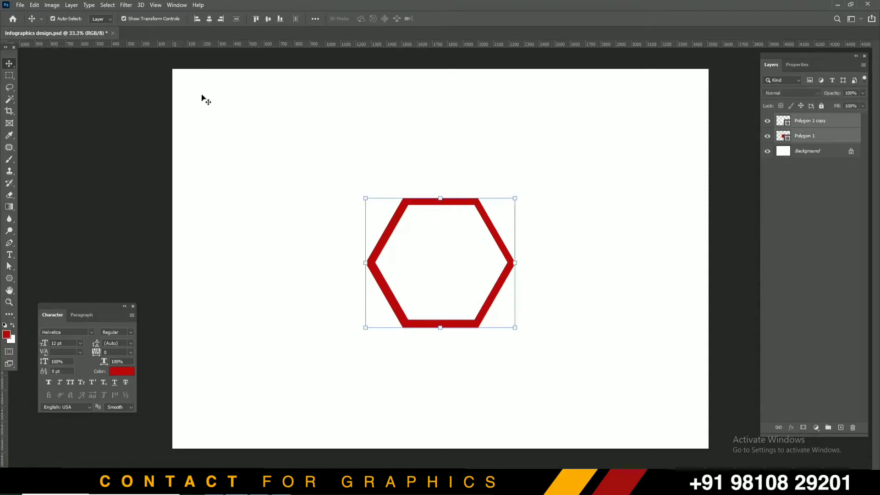
- Apply a drop shadow to the white hexagon with a 165° angle, 12 px distance, 16 px size and slightly reduced opacity
{"action": "left_click", "coordinate": [848, 121]}
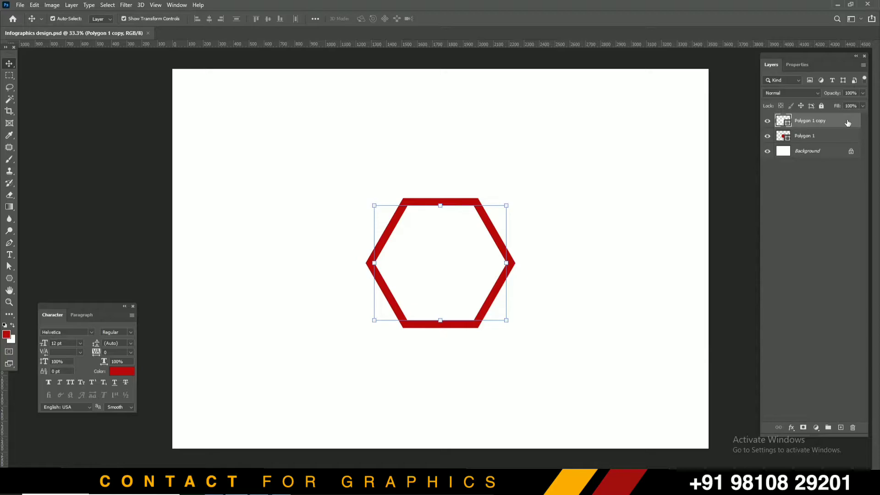
{"action": "double_click", "coordinate": [832, 125]}
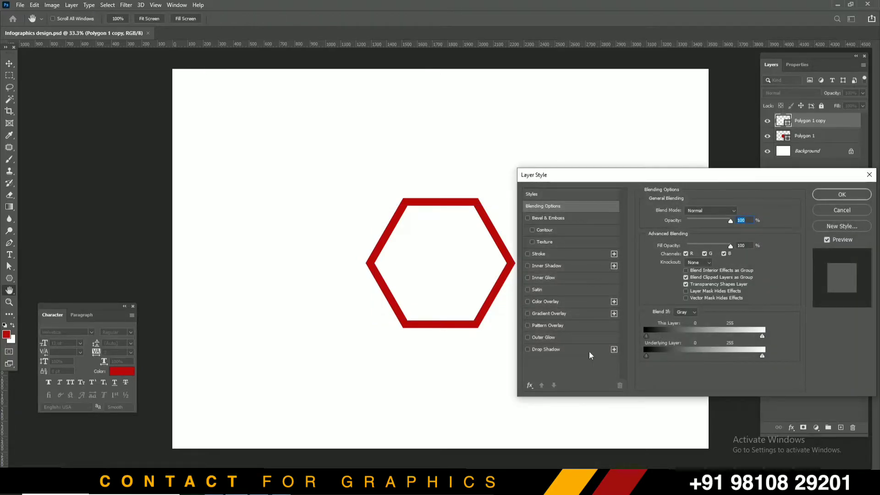
{"action": "left_click", "coordinate": [572, 349]}
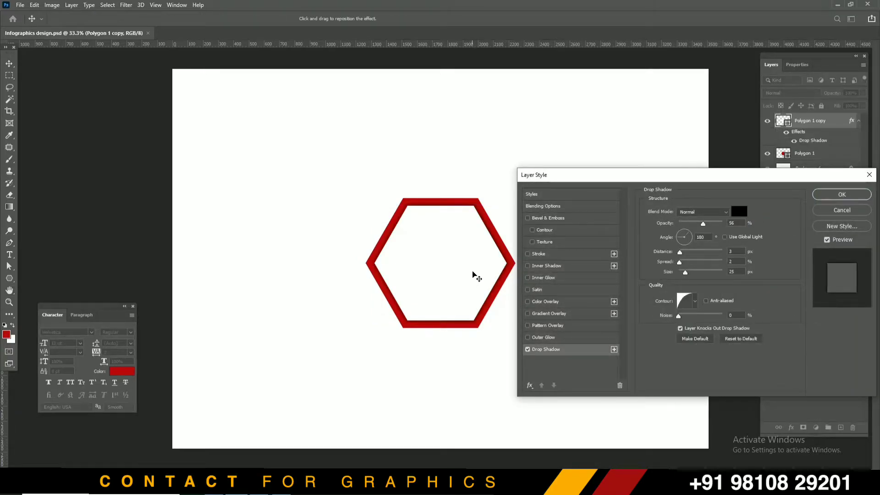
{"action": "left_click_drag", "start_coordinate": [473, 273], "coordinate": [474, 274]}
{"action": "left_click_drag", "start_coordinate": [685, 273], "coordinate": [685, 274]}
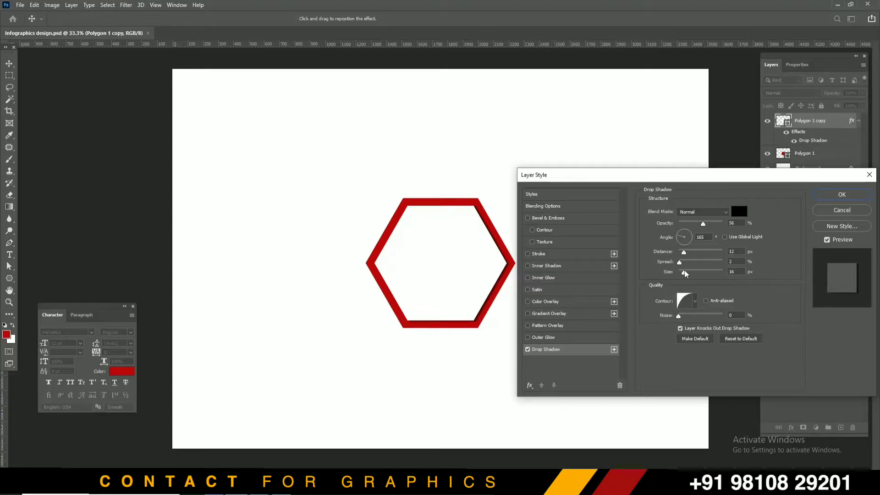
{"action": "left_click_drag", "start_coordinate": [704, 225], "coordinate": [699, 227]}
{"action": "left_click", "coordinate": [841, 195]}
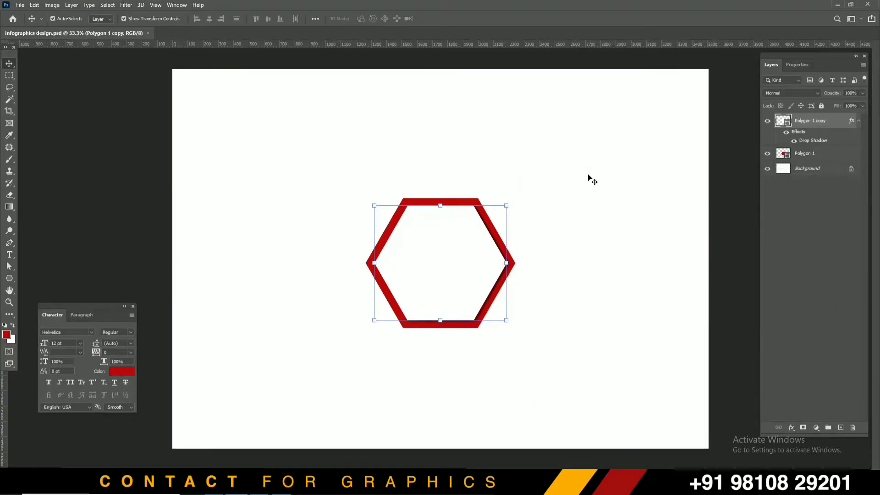
{"action": "left_click", "coordinate": [542, 151]}
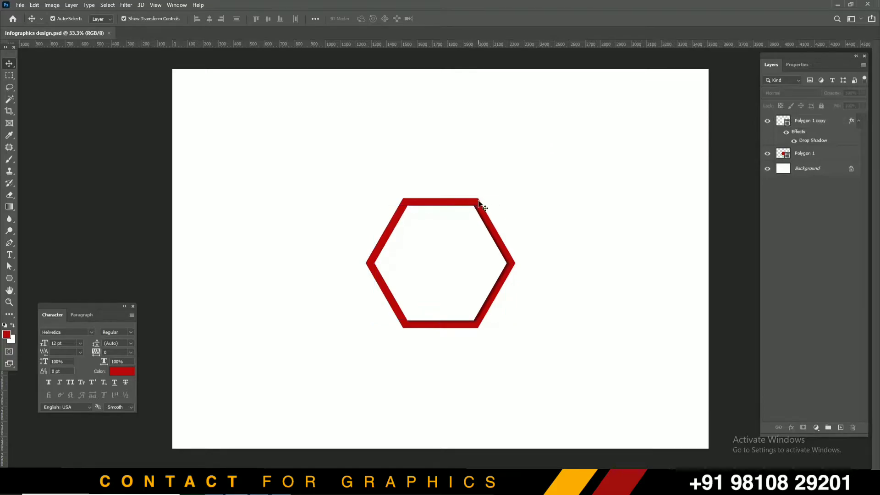
- Enlarge the red outer hexagon to about 1057 x 916 px and realign the white hexagon with its centre
{"action": "left_click", "coordinate": [479, 202]}
{"action": "left_click_drag", "start_coordinate": [515, 198], "coordinate": [526, 187]}
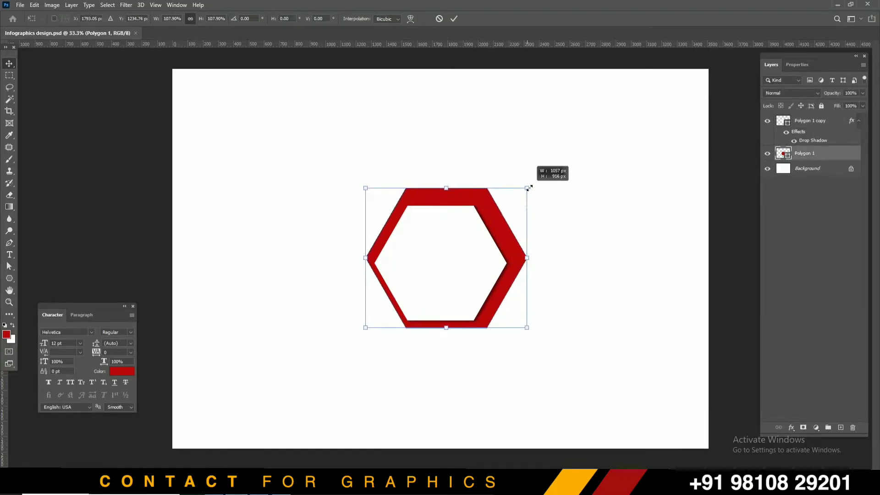
{"action": "key", "text": "Return"}
{"action": "left_click_drag", "start_coordinate": [447, 150], "coordinate": [513, 358]}
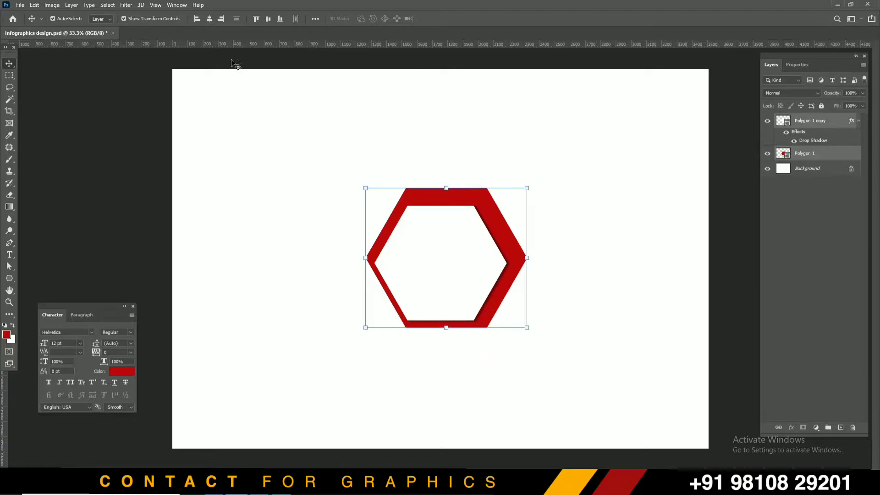
{"action": "left_click", "coordinate": [267, 19]}
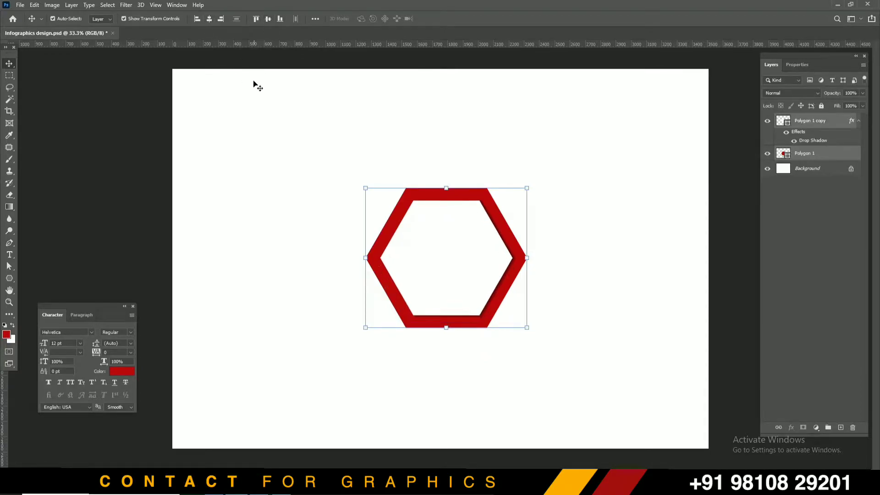
{"action": "left_click", "coordinate": [370, 134]}
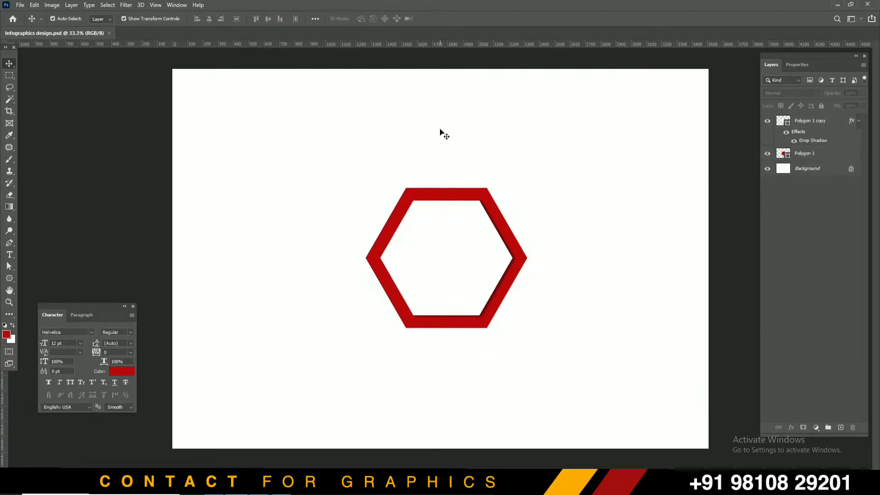
- Duplicate both hexagons and scale the copy down so it sits against the large hexagon's upper-right side
{"action": "left_click_drag", "start_coordinate": [410, 168], "coordinate": [515, 308]}
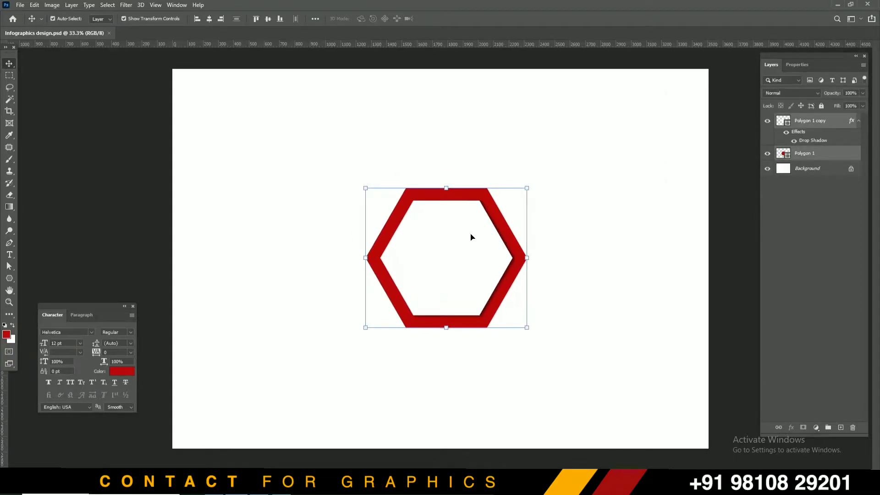
{"action": "left_click_drag", "start_coordinate": [474, 228], "coordinate": [603, 169]}
{"action": "left_click_drag", "start_coordinate": [658, 131], "coordinate": [586, 207]}
{"action": "key", "text": "Return"}
{"action": "left_click", "coordinate": [599, 116]}
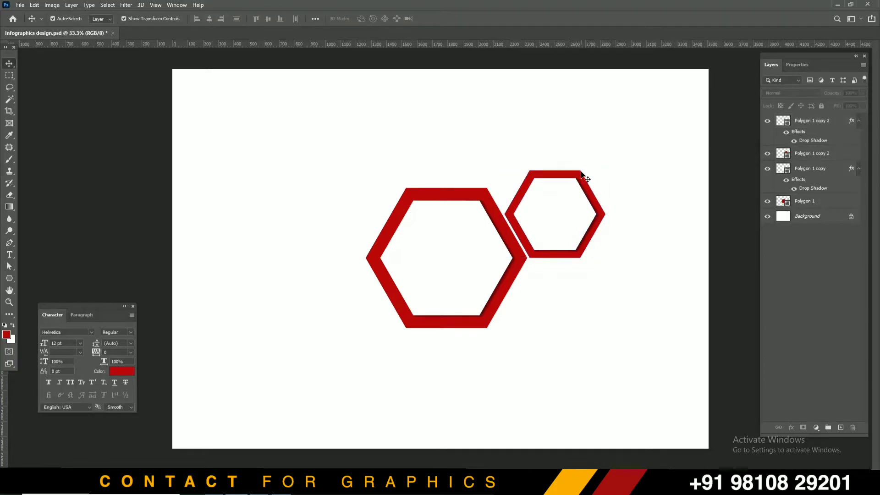
- Shrink the small red hexagon slightly and align its centre with the small white hexagon for a thinner, even border
{"action": "left_click", "coordinate": [582, 179]}
{"action": "left_click_drag", "start_coordinate": [605, 170], "coordinate": [601, 173]}
{"action": "key", "text": "Return"}
{"action": "left_click_drag", "start_coordinate": [556, 147], "coordinate": [616, 294]}
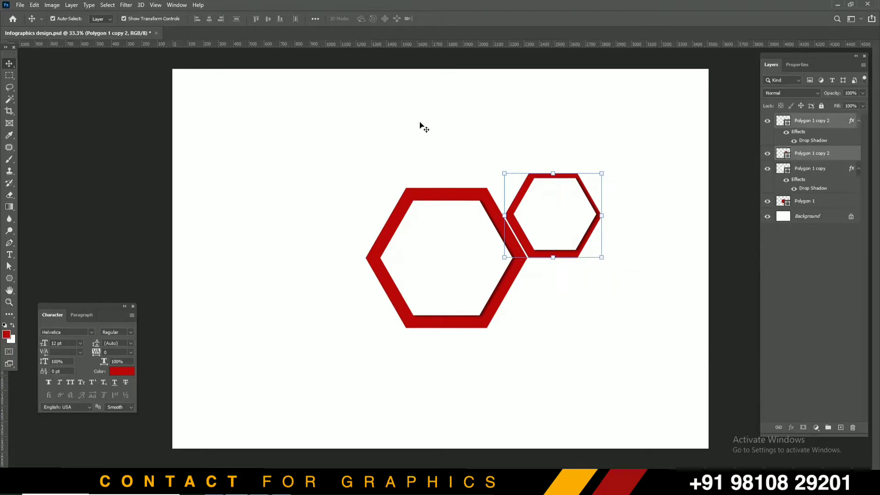
{"action": "left_click", "coordinate": [209, 19]}
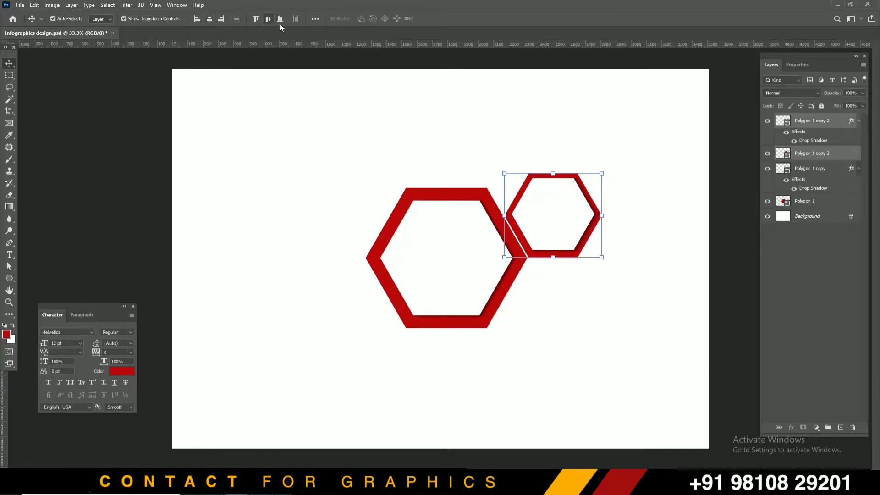
{"action": "left_click", "coordinate": [268, 19]}
{"action": "left_click", "coordinate": [560, 160]}
- Nudge the small red and white hexagons together leftward until they touch the large hexagon's edge
{"action": "left_click_drag", "start_coordinate": [530, 157], "coordinate": [599, 253]}
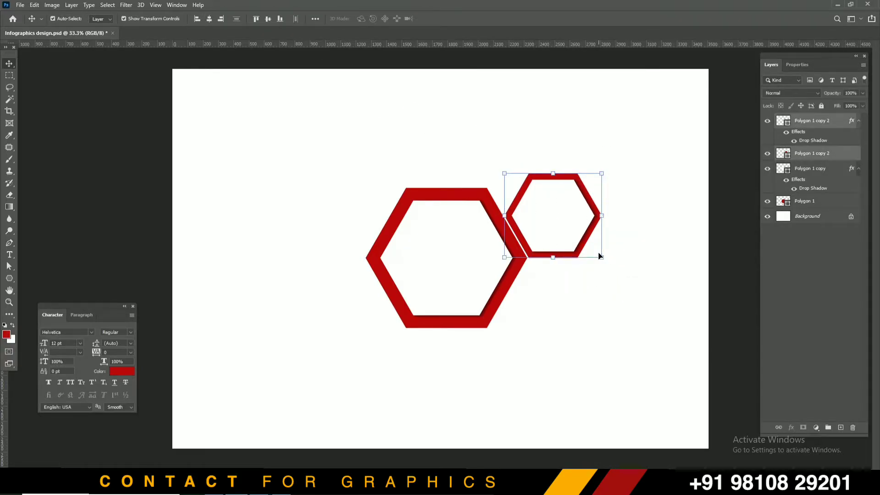
{"action": "key", "text": "Left"}
{"action": "key", "text": "Left"}
{"action": "key", "text": "Left"}
{"action": "key", "text": "Left"}
{"action": "key", "text": "Left"}
{"action": "key", "text": "Left"}
{"action": "key", "text": "Left"}
{"action": "key", "text": "Left"}
{"action": "key", "text": "Left"}
{"action": "key", "text": "Left"}
{"action": "key", "text": "Left"}
{"action": "key", "text": "Left"}
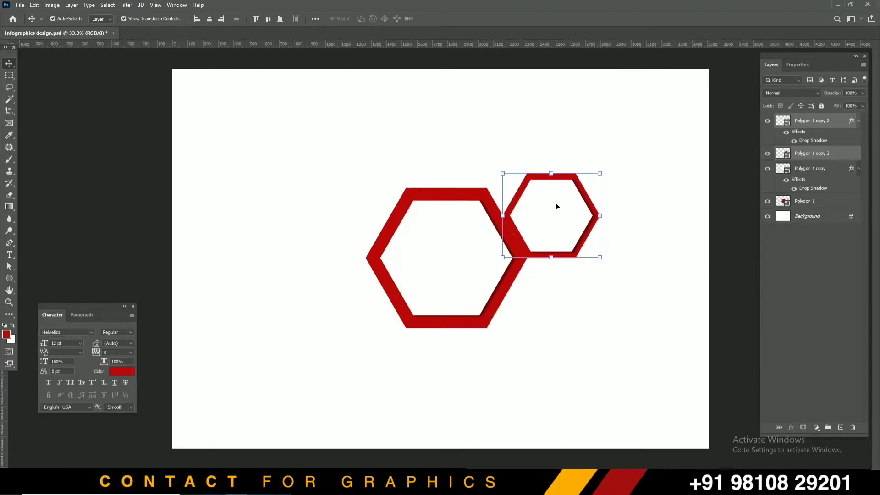
- Duplicate the small bordered hexagon directly below itself, nudge the copy until both touch along their shared edge, and save the document
{"action": "left_click_drag", "start_coordinate": [554, 205], "coordinate": [552, 292]}
{"action": "key", "text": "shift+Right"}
{"action": "key", "text": "shift+Right"}
{"action": "key", "text": "shift+Right"}
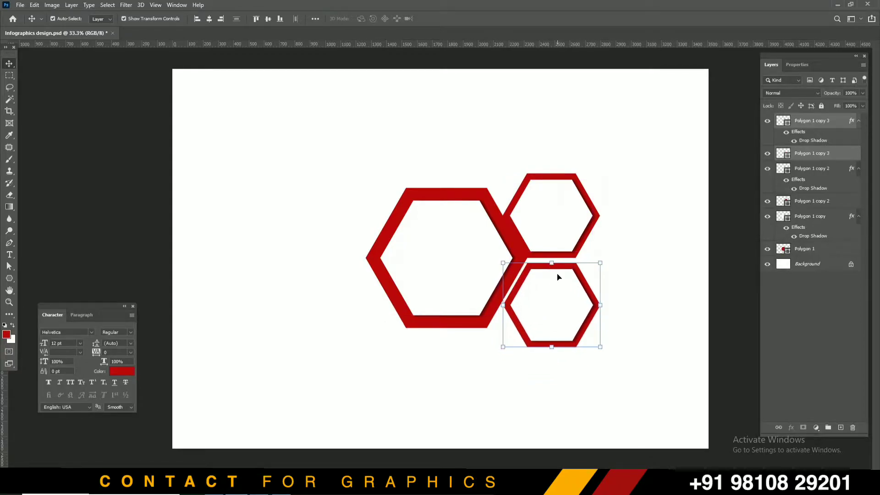
{"action": "key", "text": "shift+Up"}
{"action": "key", "text": "shift+Up"}
{"action": "key", "text": "shift+Up"}
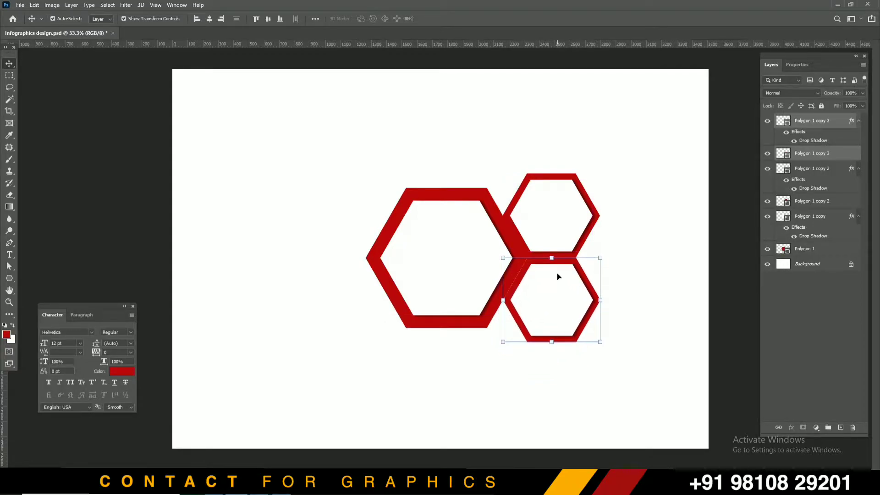
{"action": "left_click", "coordinate": [583, 141]}
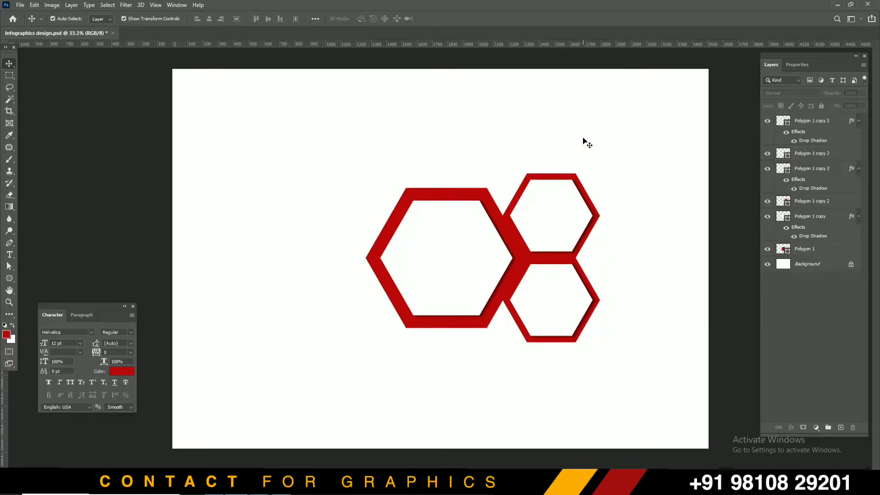
{"action": "key", "text": "ctrl+s"}
- Try filling the upper small hexagon's red border with bright yellow #fae500, and undo the fill
{"action": "left_click", "coordinate": [568, 177]}
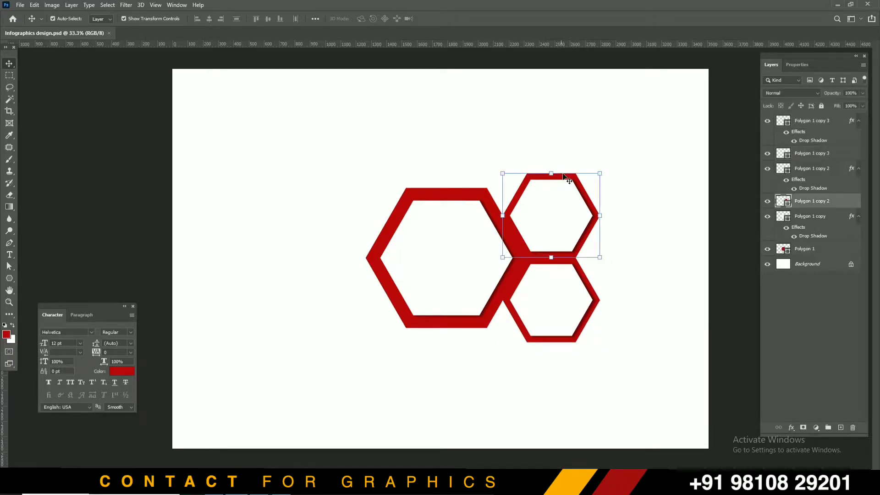
{"action": "left_click", "coordinate": [9, 335]}
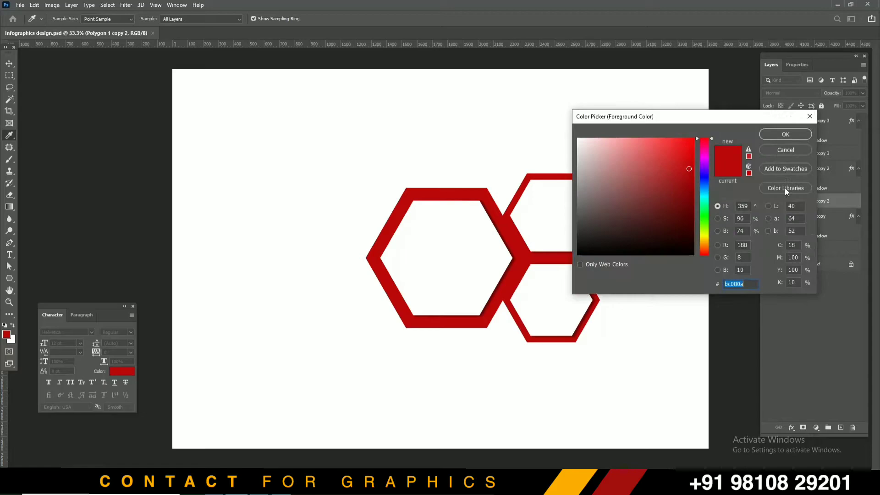
{"action": "left_click_drag", "start_coordinate": [709, 222], "coordinate": [706, 241]}
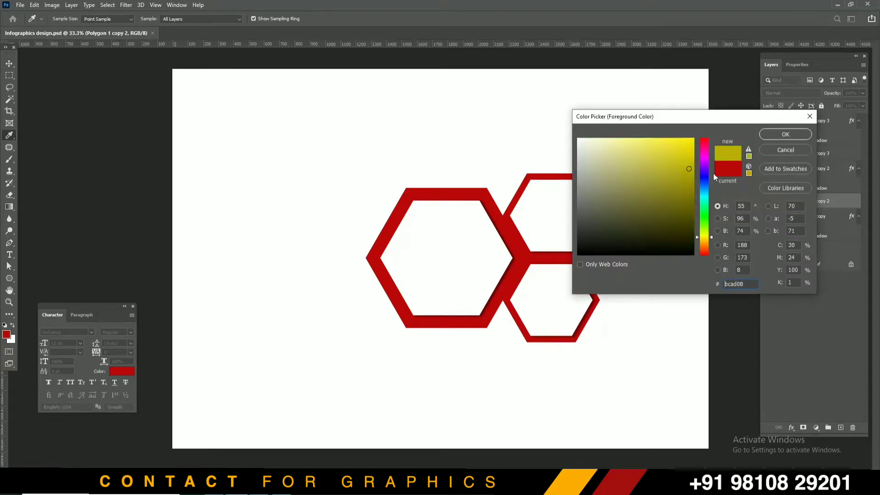
{"action": "left_click", "coordinate": [685, 147]}
{"action": "left_click", "coordinate": [762, 135]}
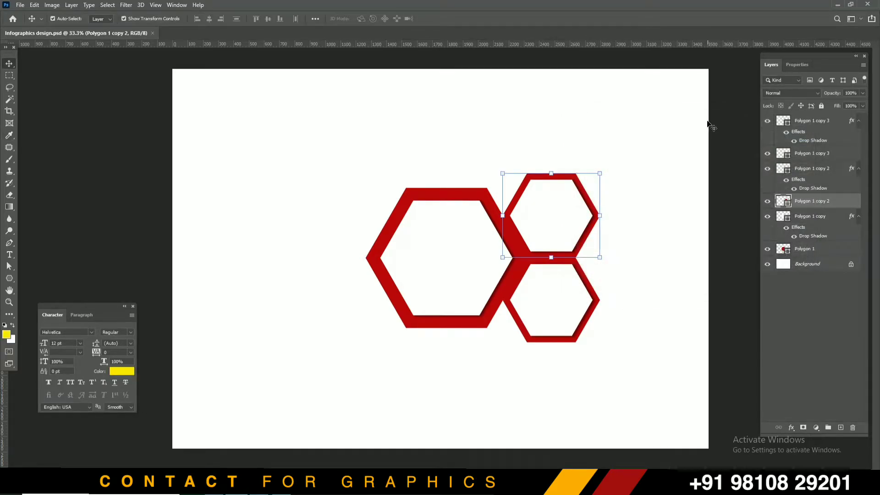
{"action": "key", "text": "alt+BackSpace"}
{"action": "left_click", "coordinate": [600, 158]}
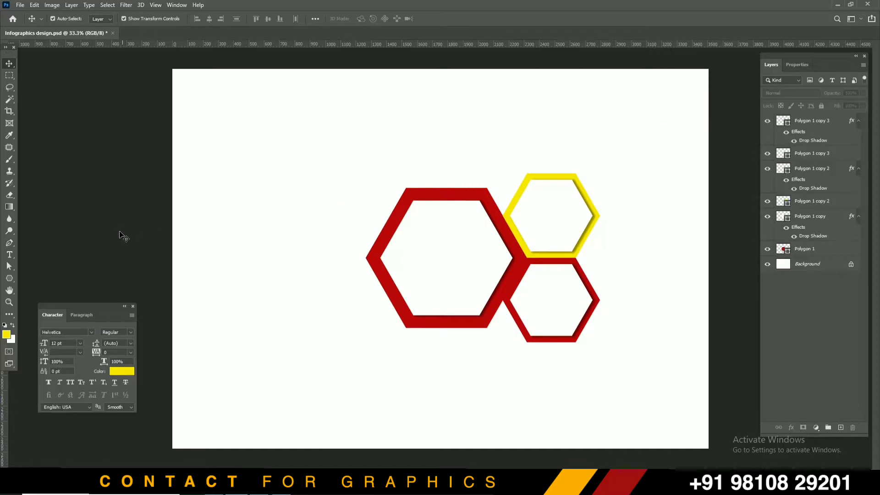
{"action": "key", "text": "ctrl+z"}
- Recolour the large central hexagon's border with dark green #05801c
{"action": "left_click", "coordinate": [7, 335]}
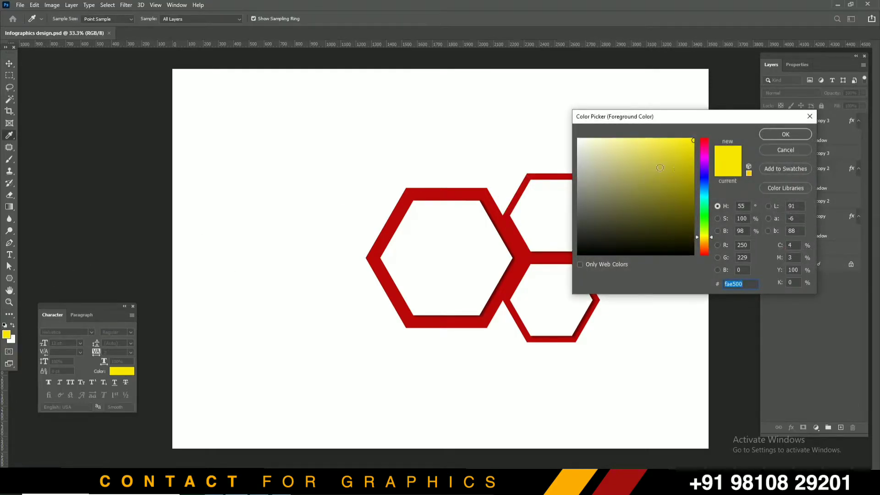
{"action": "left_click", "coordinate": [707, 215]}
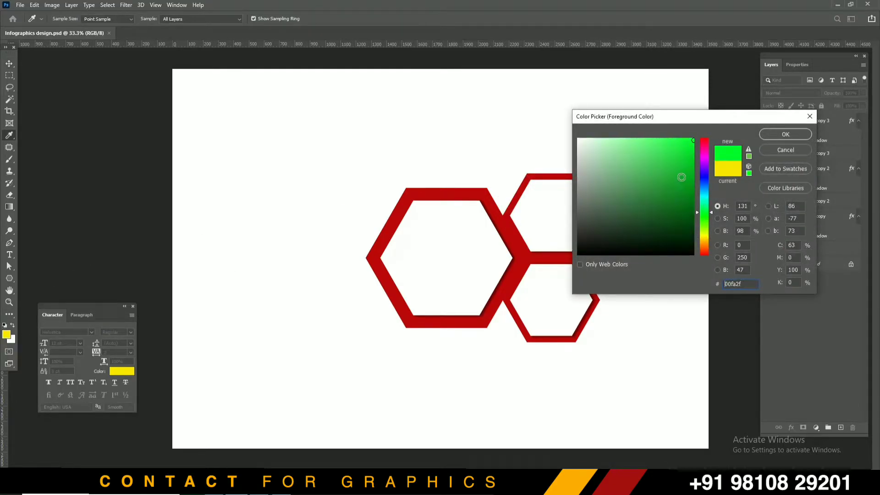
{"action": "left_click_drag", "start_coordinate": [682, 177], "coordinate": [690, 196]}
{"action": "left_click", "coordinate": [771, 138]}
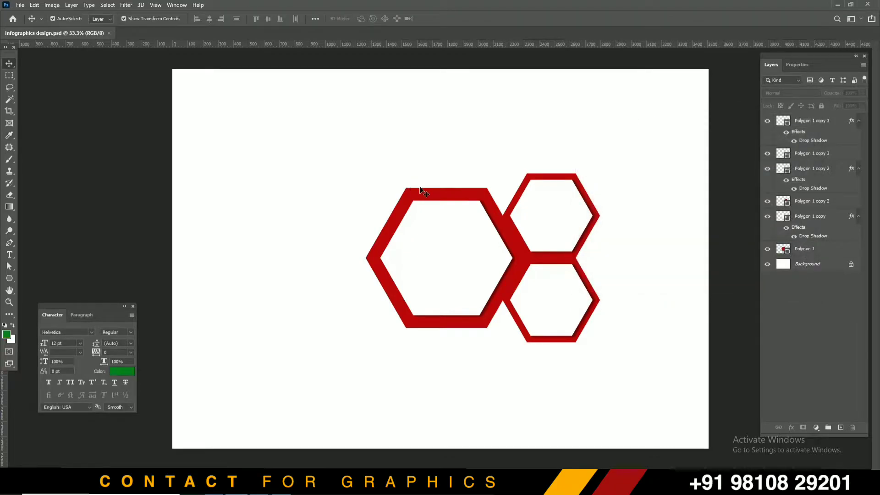
{"action": "left_click", "coordinate": [421, 189]}
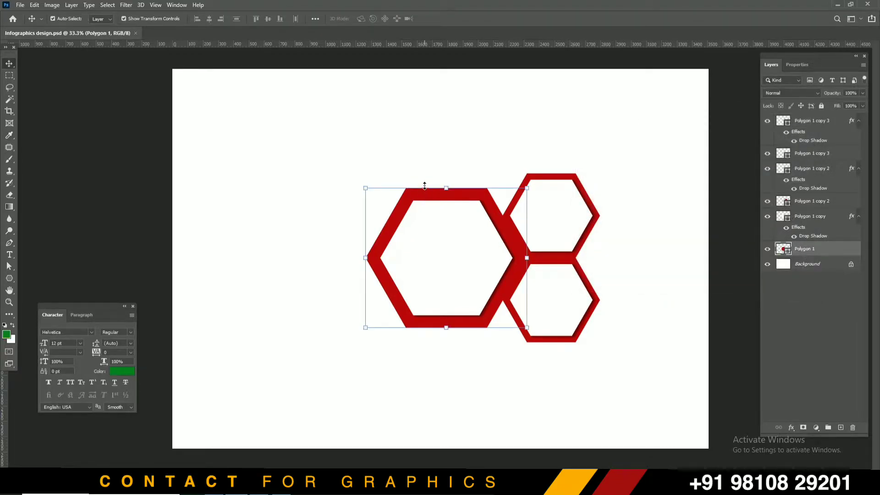
{"action": "key", "text": "alt+BackSpace"}
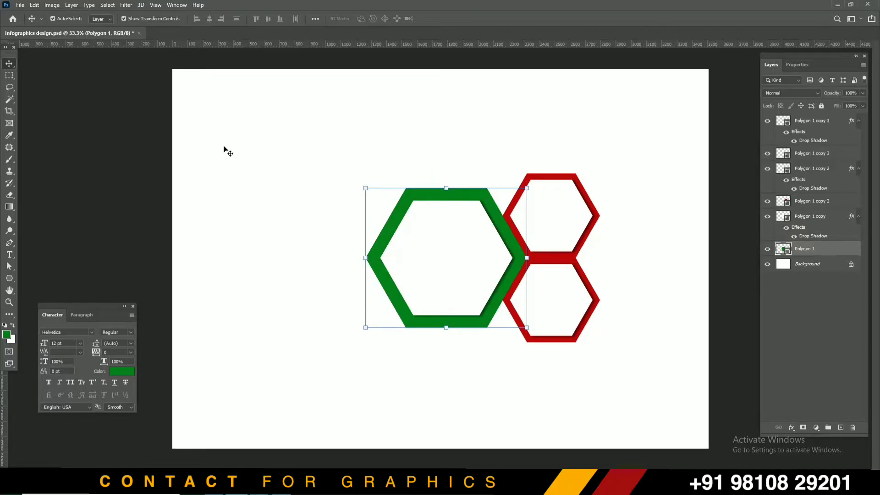
- Recolour the upper small hexagon's border with teal #099e80
{"action": "left_click", "coordinate": [7, 334]}
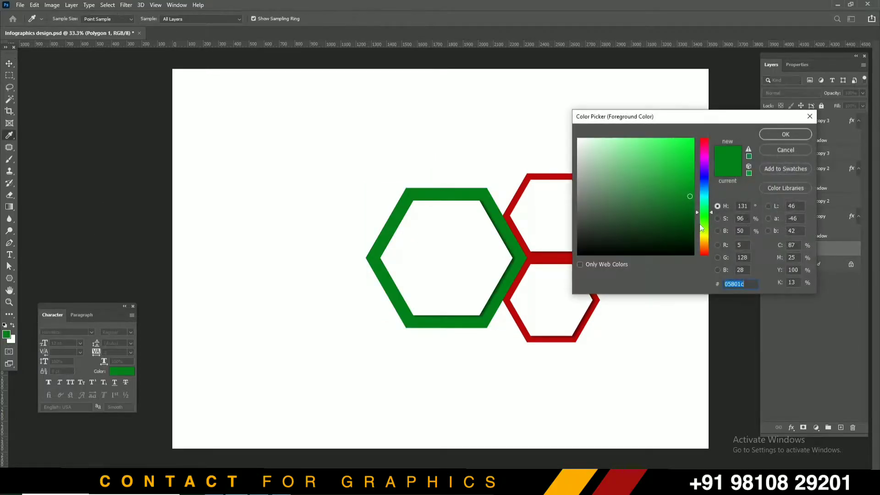
{"action": "left_click", "coordinate": [705, 231]}
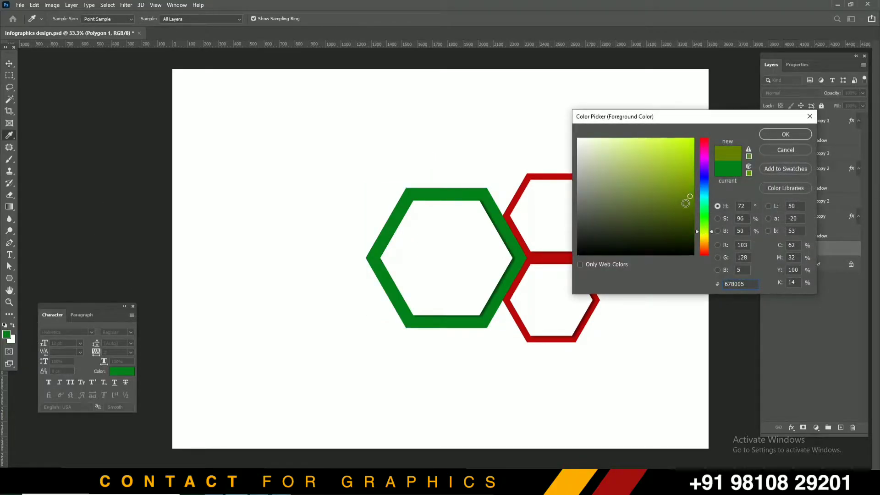
{"action": "left_click", "coordinate": [704, 200]}
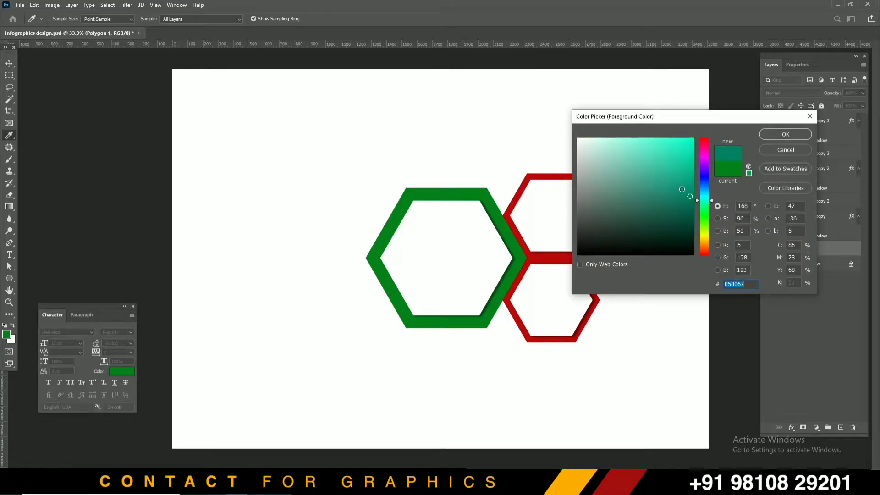
{"action": "left_click", "coordinate": [688, 182]}
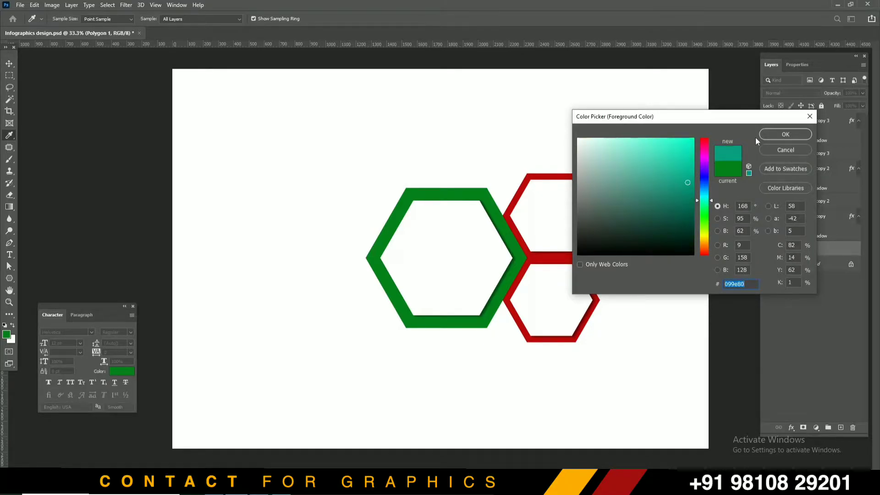
{"action": "left_click", "coordinate": [775, 134]}
{"action": "key", "text": "v"}
{"action": "left_click", "coordinate": [570, 180]}
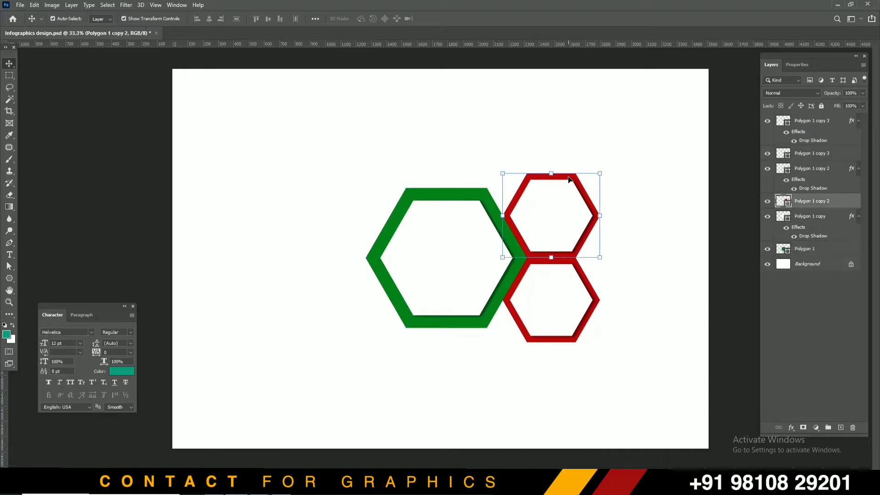
{"action": "key", "text": "alt+BackSpace"}
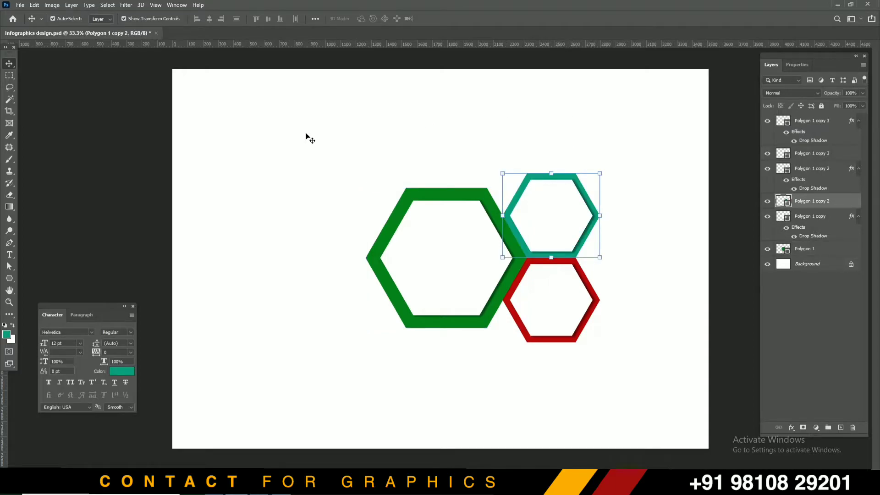
- Recolour the lower small hexagon's red border with a dark purple
{"action": "left_click", "coordinate": [7, 335]}
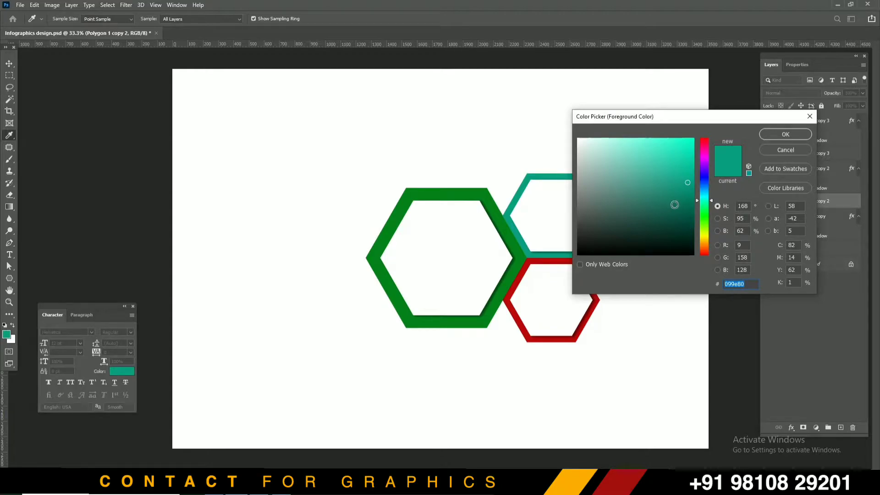
{"action": "left_click", "coordinate": [706, 187]}
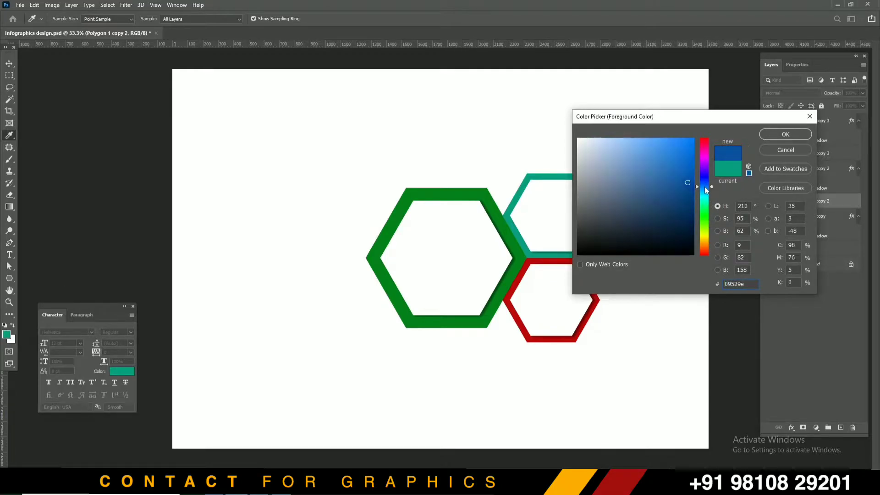
{"action": "left_click_drag", "start_coordinate": [706, 191], "coordinate": [705, 170]}
{"action": "left_click", "coordinate": [659, 197]}
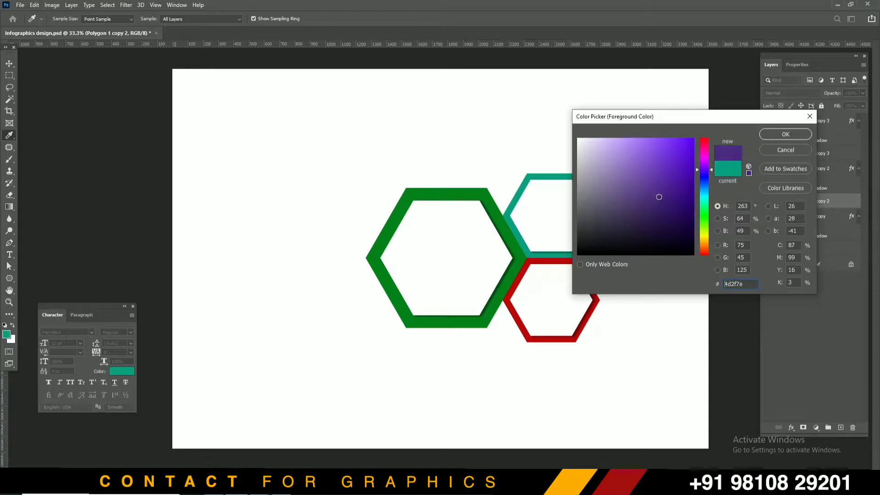
{"action": "left_click", "coordinate": [785, 135]}
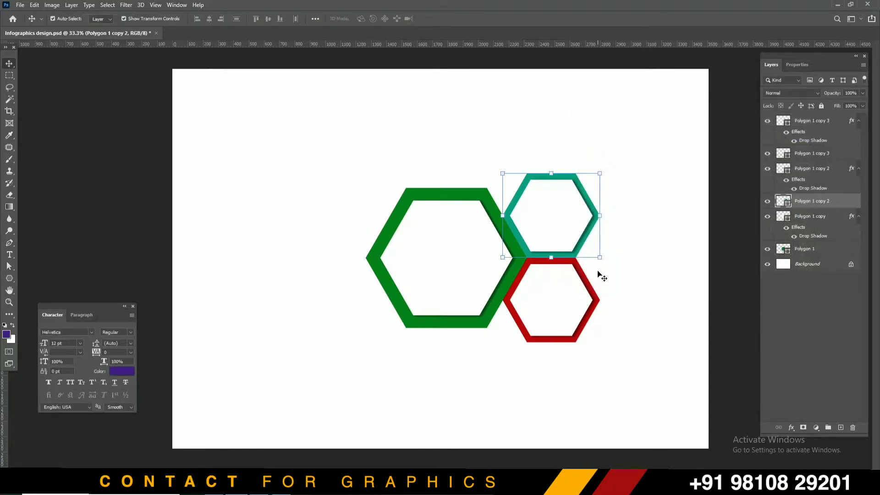
{"action": "left_click", "coordinate": [590, 285]}
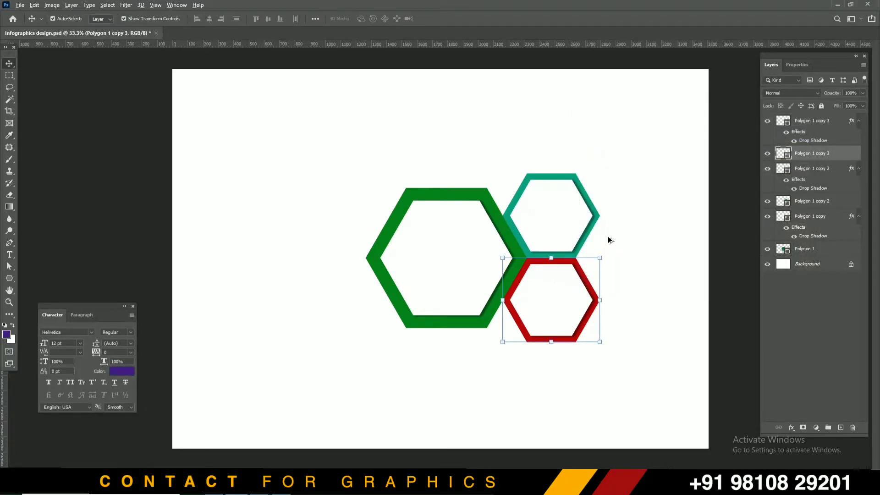
{"action": "left_click", "coordinate": [646, 222]}
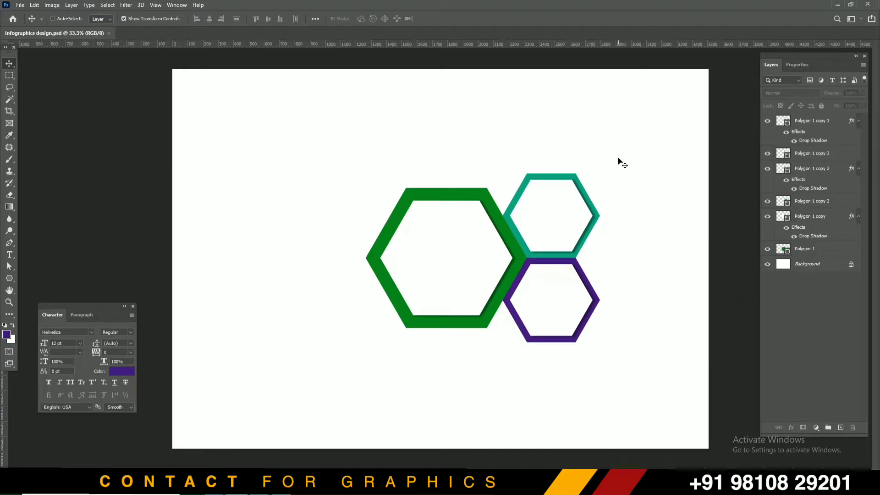
- Duplicate the teal hexagon with its white centre and fit the copy into the notch right of the two small hexagons
{"action": "left_click_drag", "start_coordinate": [518, 149], "coordinate": [661, 245]}
{"action": "left_click", "coordinate": [616, 134]}
{"action": "left_click", "coordinate": [585, 204]}
{"action": "key", "text": "shift+Left"}
{"action": "key", "text": "shift+Left"}
{"action": "key", "text": "shift+Left"}
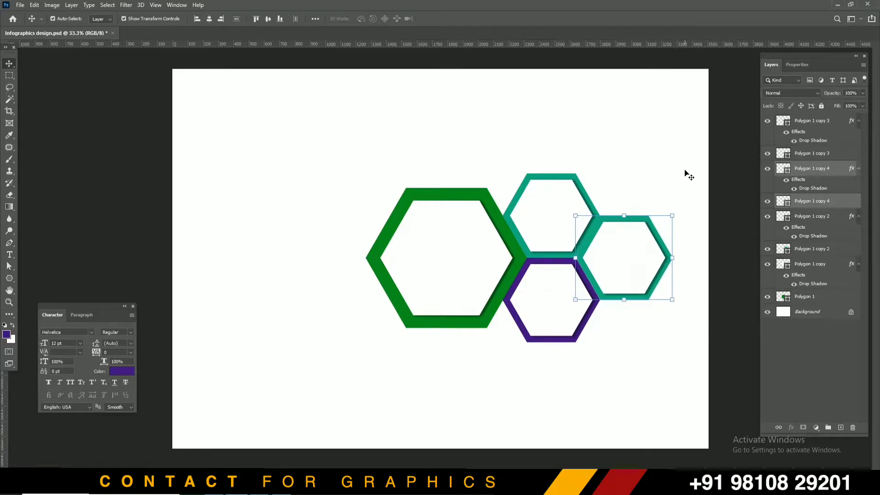
- Recolour the rightmost small hexagon's border with burnt orange #c24400 and save the document
{"action": "left_click", "coordinate": [649, 219]}
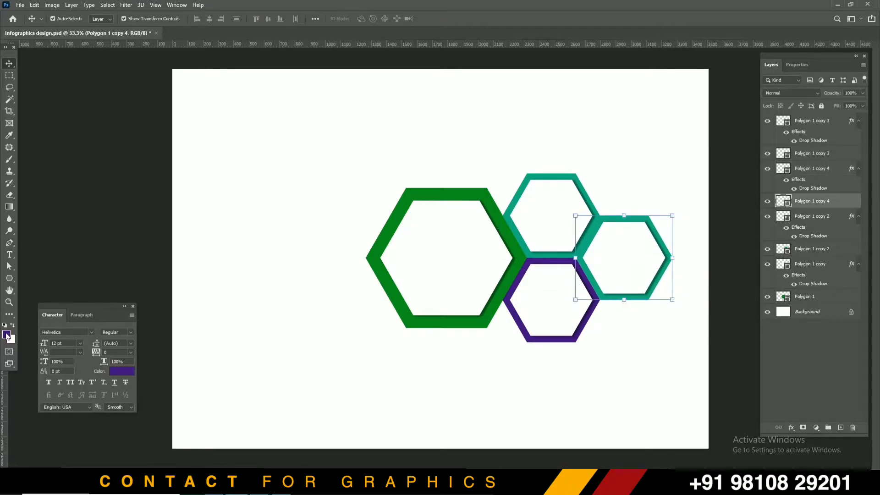
{"action": "left_click", "coordinate": [6, 335]}
{"action": "left_click_drag", "start_coordinate": [698, 251], "coordinate": [700, 248]}
{"action": "left_click_drag", "start_coordinate": [668, 194], "coordinate": [714, 166]}
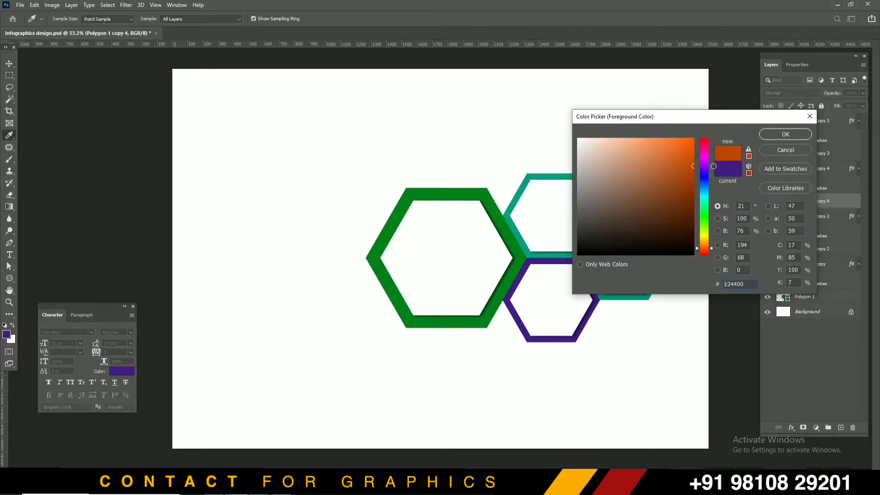
{"action": "left_click", "coordinate": [786, 134]}
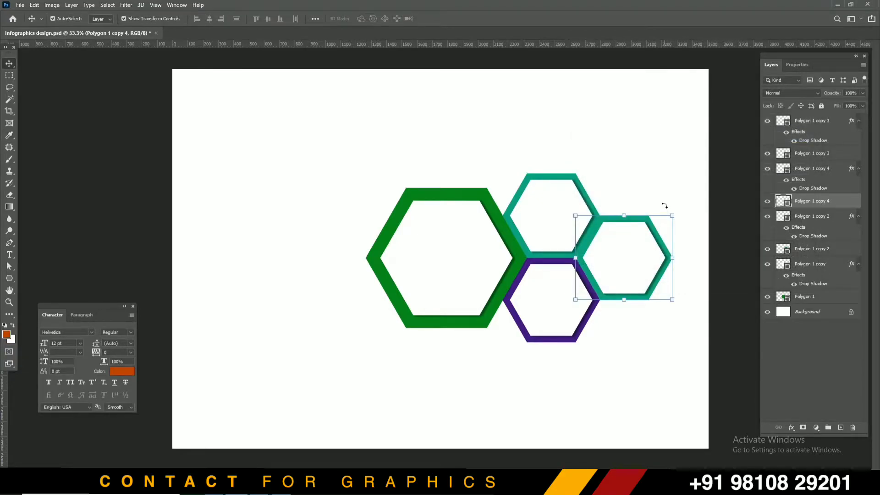
{"action": "key", "text": "alt+BackSpace"}
{"action": "left_click", "coordinate": [666, 173]}
{"action": "key", "text": "ctrl+s"}
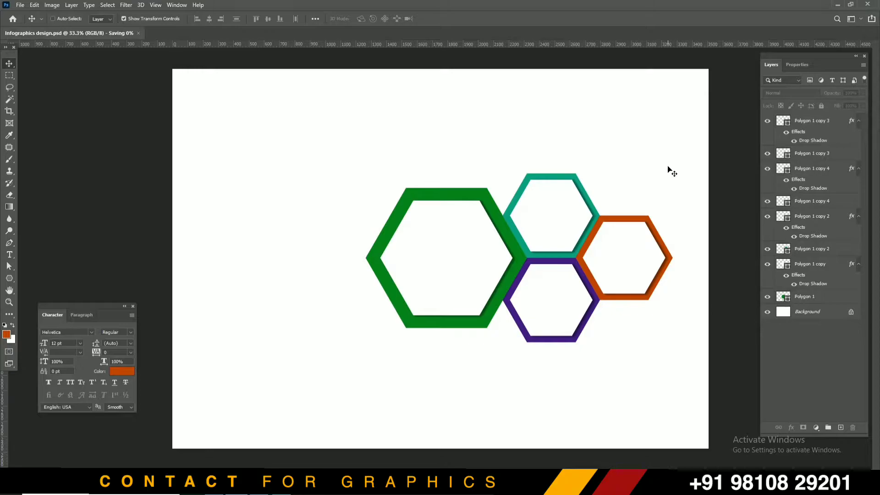
- Brighten the rightmost hexagon's border to vivid orange #ff5a00
{"action": "left_click", "coordinate": [632, 224]}
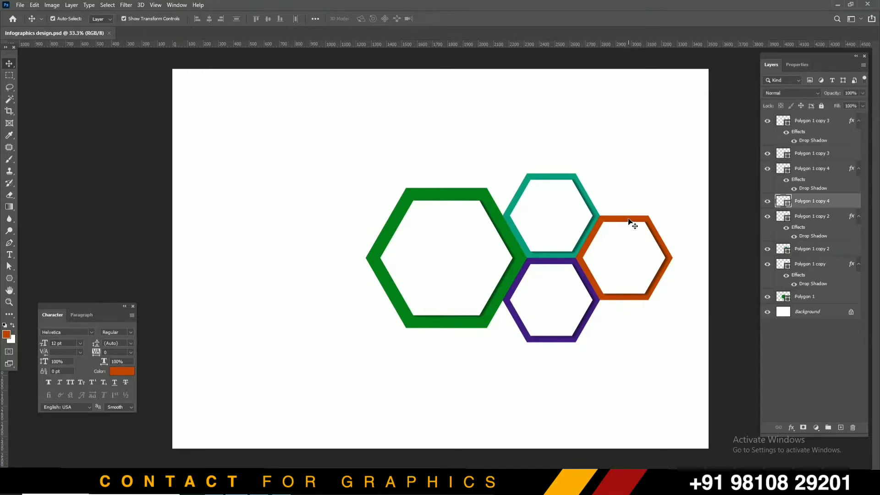
{"action": "left_click", "coordinate": [6, 335]}
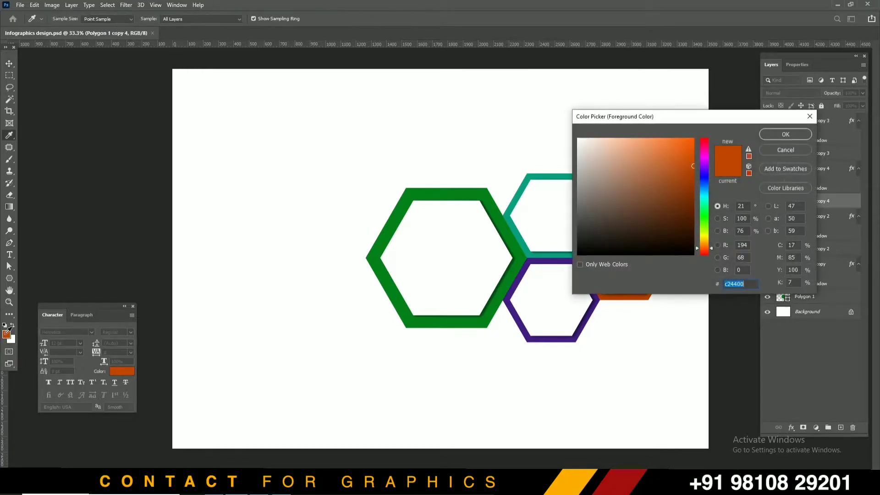
{"action": "left_click", "coordinate": [693, 144]}
{"action": "left_click", "coordinate": [768, 136]}
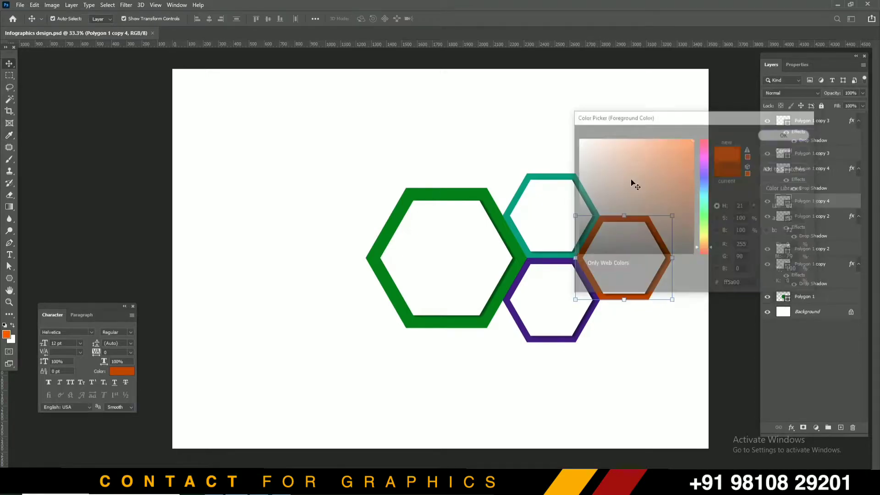
{"action": "key", "text": "alt+BackSpace"}
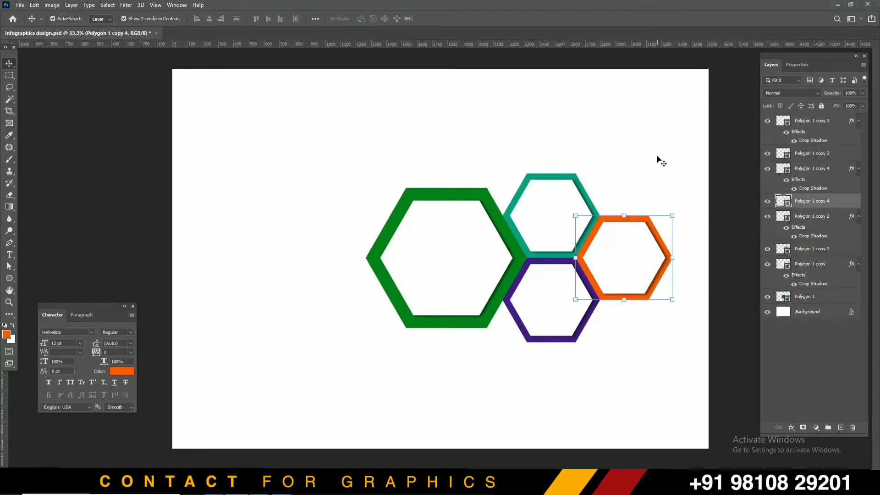
{"action": "left_click", "coordinate": [598, 161]}
- Duplicate the teal, purple and orange hexagons with their centres to the left of the green hexagon and flip the copy horizontally
{"action": "left_click_drag", "start_coordinate": [544, 153], "coordinate": [668, 353]}
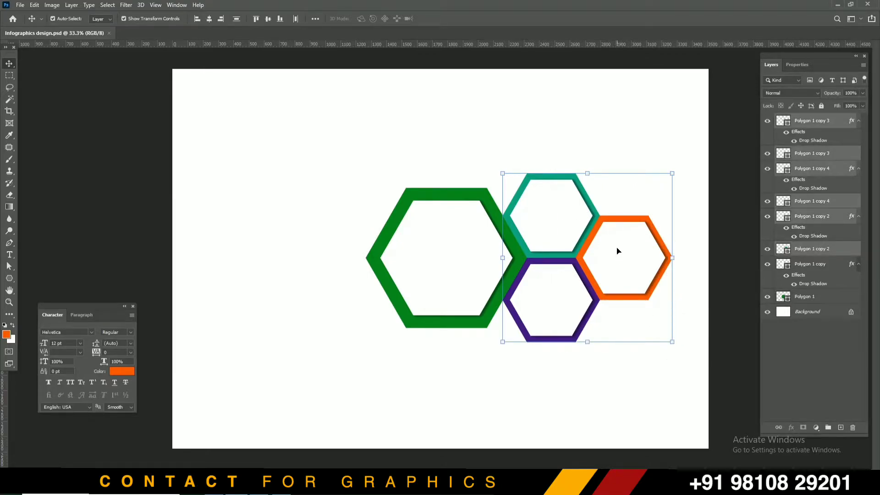
{"action": "left_click_drag", "start_coordinate": [622, 249], "coordinate": [320, 233]}
{"action": "key", "text": "ctrl+t"}
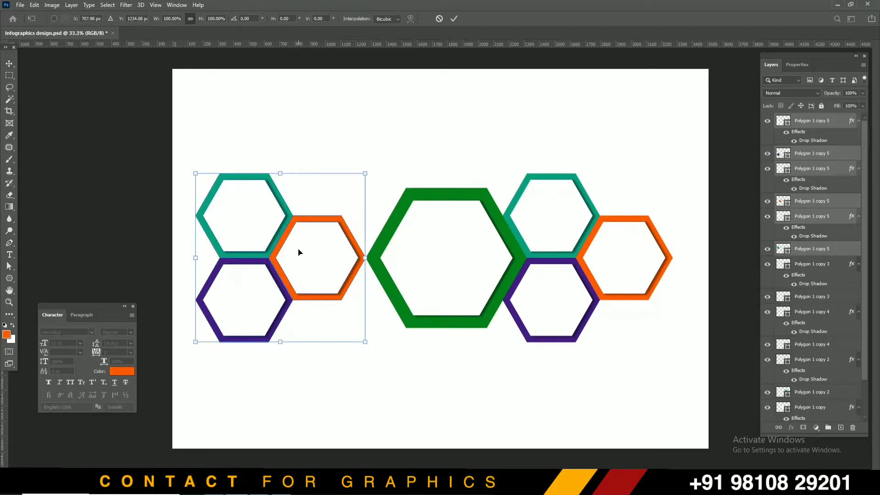
{"action": "right_click", "coordinate": [298, 253]}
{"action": "left_click", "coordinate": [346, 407]}
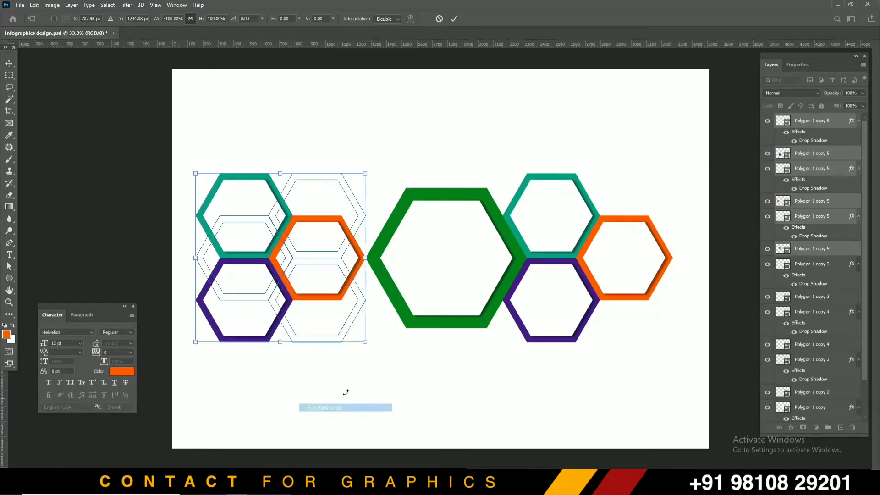
{"action": "key", "text": "Return"}
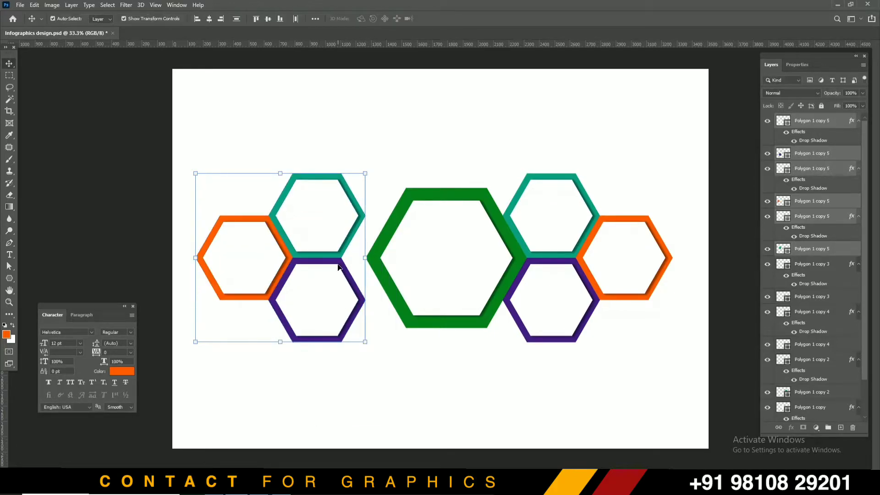
- Nudge the mirrored hexagon group right until it meets the green hexagon's left side, and save the document
{"action": "key", "text": "shift+Right"}
{"action": "key", "text": "shift+Right"}
{"action": "key", "text": "shift+Right"}
{"action": "key", "text": "shift+Right"}
{"action": "key", "text": "shift+Right"}
{"action": "key", "text": "shift+Right"}
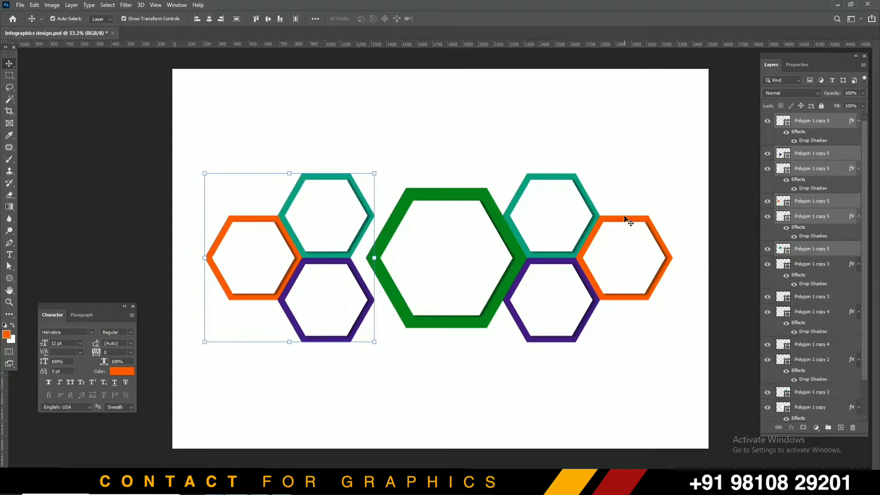
{"action": "key", "text": "shift+Right"}
{"action": "key", "text": "shift+Right"}
{"action": "key", "text": "shift+Right"}
{"action": "key", "text": "shift+Right"}
{"action": "key", "text": "shift+Right"}
{"action": "key", "text": "shift+Right"}
{"action": "key", "text": "shift+Right"}
{"action": "key", "text": "shift+Right"}
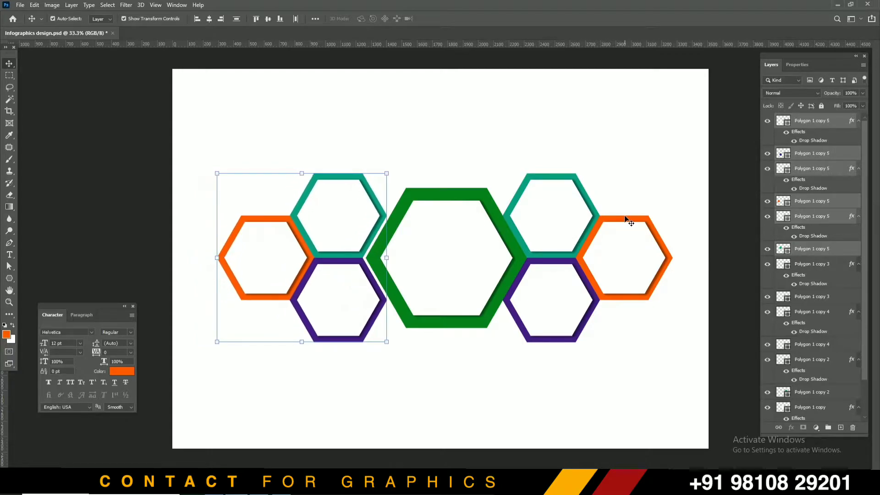
{"action": "key", "text": "shift+Right"}
{"action": "key", "text": "shift+Right"}
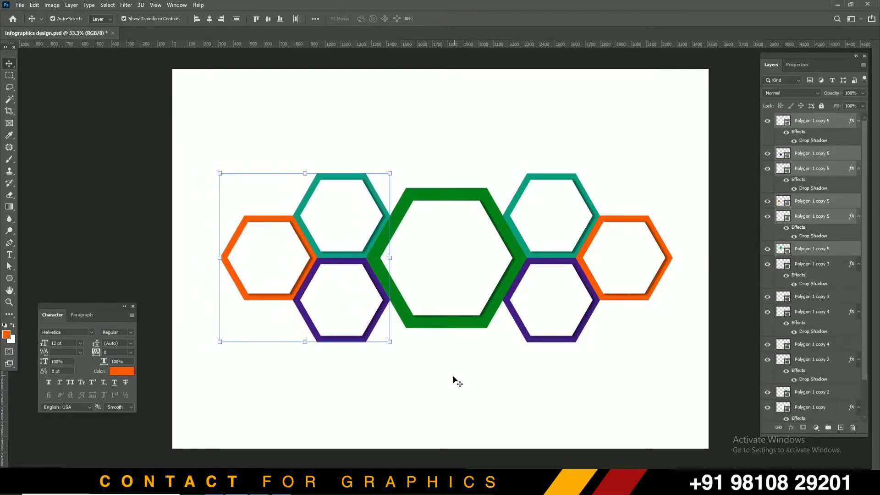
{"action": "left_click", "coordinate": [449, 379]}
{"action": "key", "text": "ctrl+s"}
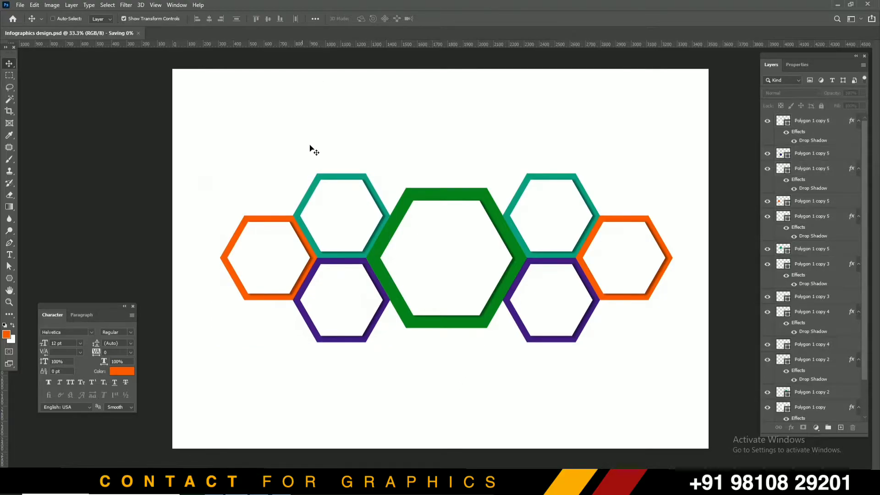
- Recolour the border of the upper hexagon left of the green one with bright blue #00a0f3
{"action": "left_click", "coordinate": [330, 176]}
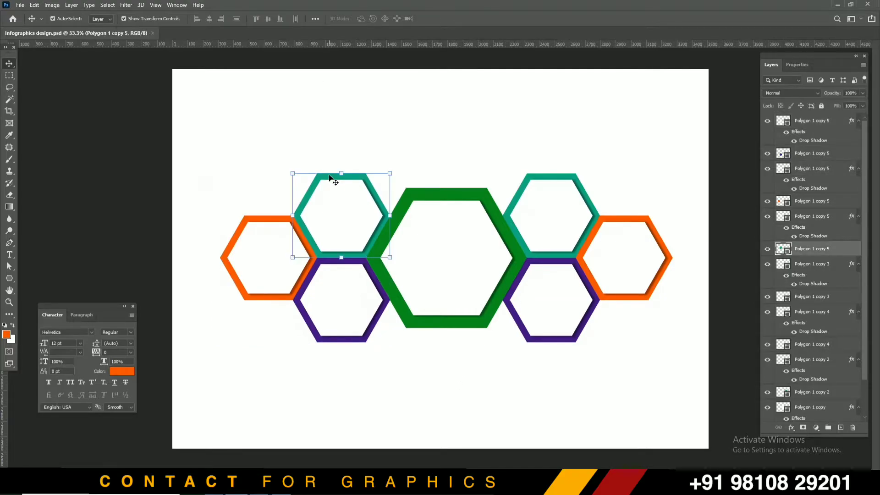
{"action": "left_click", "coordinate": [6, 335]}
{"action": "left_click", "coordinate": [707, 190]}
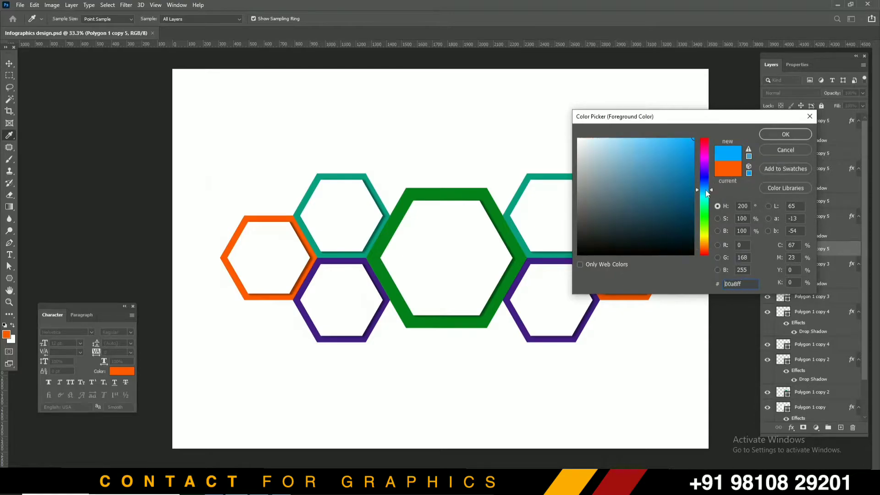
{"action": "mouse_move", "coordinate": [677, 176]}
{"action": "left_mouse_down"}
{"action": "mouse_move", "coordinate": [693, 162]}
{"action": "mouse_move", "coordinate": [693, 143]}
{"action": "left_mouse_up"}
{"action": "left_click", "coordinate": [768, 138]}
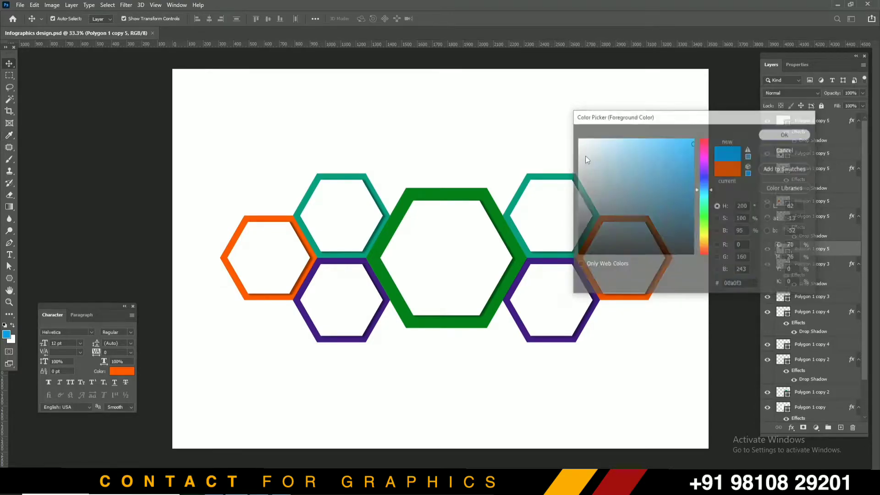
{"action": "key", "text": "alt+BackSpace"}
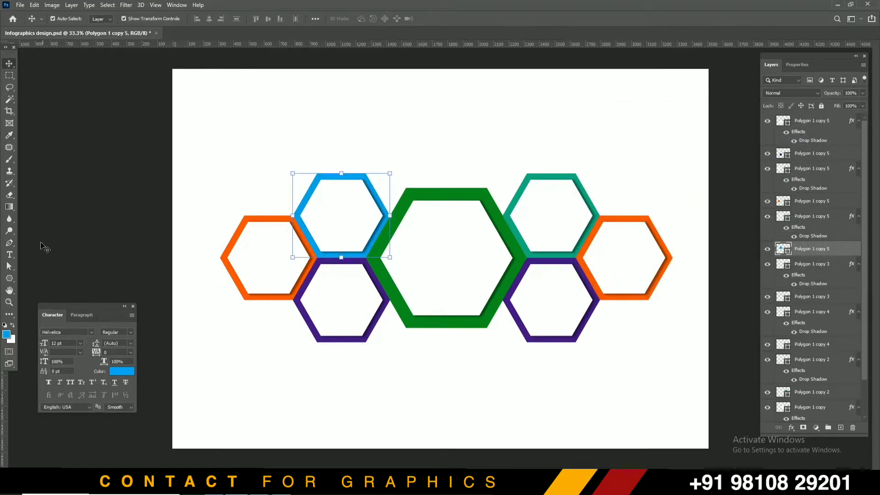
- Recolour the leftmost hexagon's orange border with red #dc1a00
{"action": "left_click", "coordinate": [7, 334]}
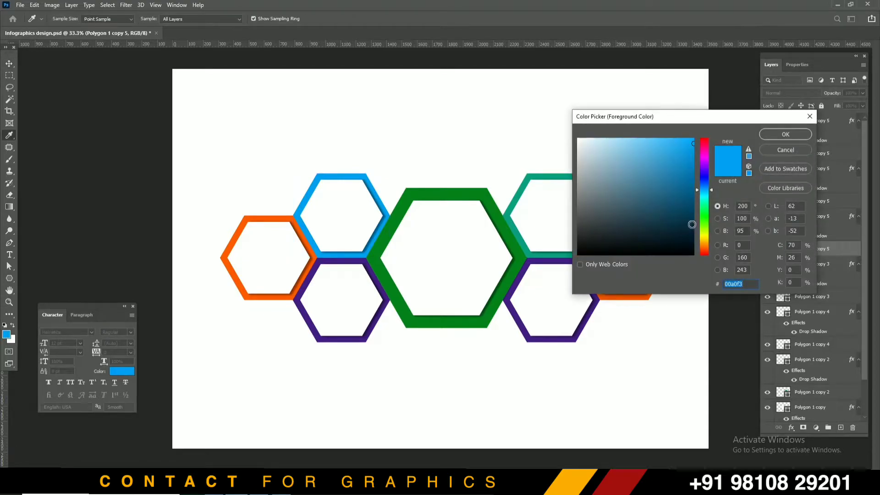
{"action": "mouse_move", "coordinate": [706, 240]}
{"action": "left_mouse_down"}
{"action": "mouse_move", "coordinate": [706, 219]}
{"action": "mouse_move", "coordinate": [706, 253]}
{"action": "left_mouse_up"}
{"action": "left_click", "coordinate": [691, 177]}
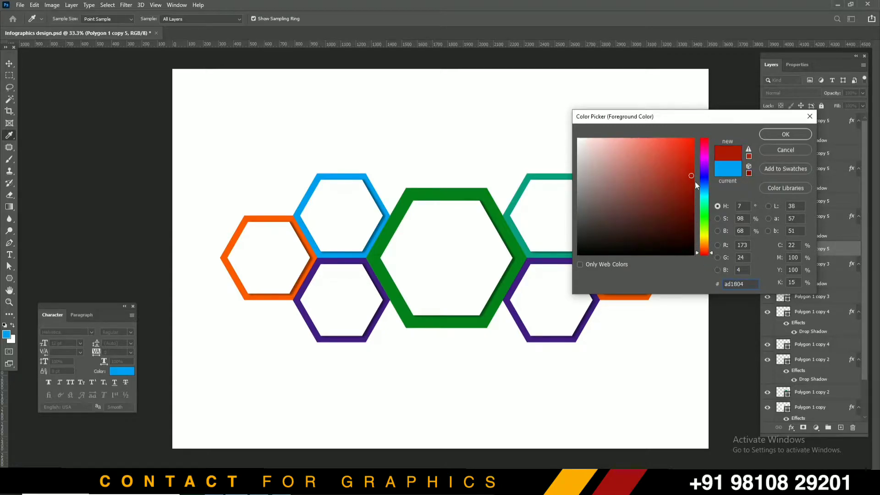
{"action": "left_click", "coordinate": [694, 155]}
{"action": "left_click", "coordinate": [777, 134]}
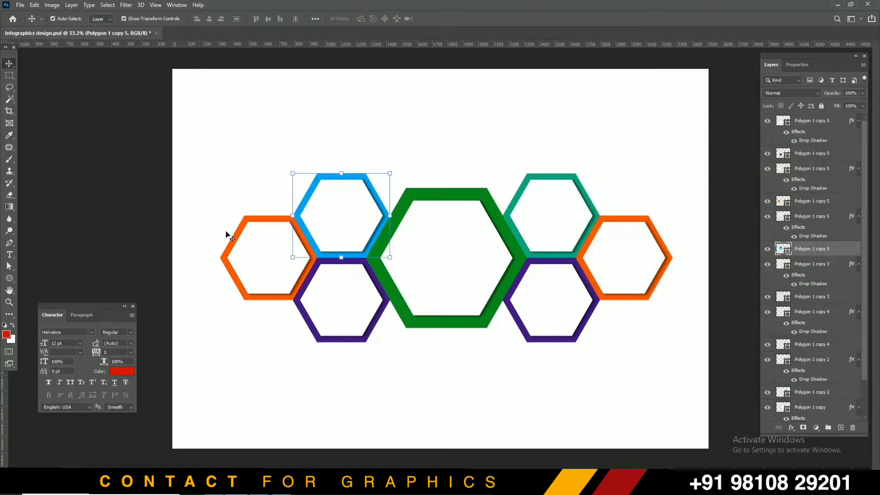
{"action": "left_click", "coordinate": [257, 221]}
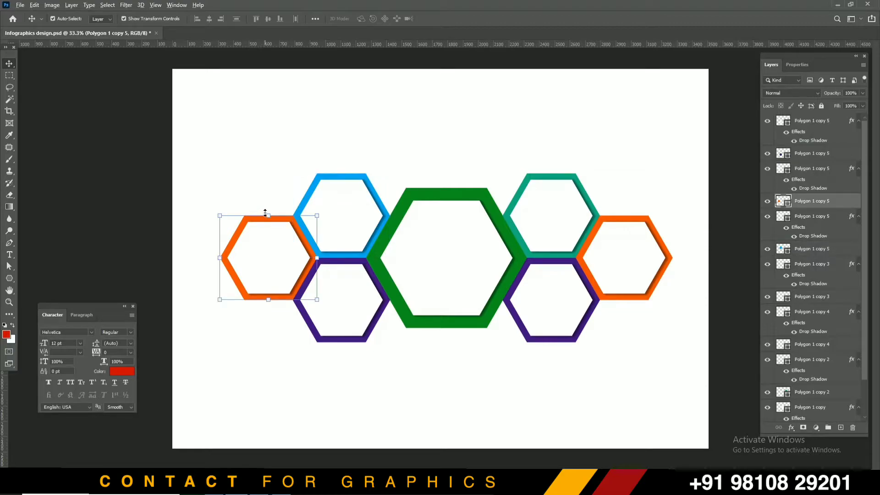
{"action": "key", "text": "alt+shift+BackSpace"}
- Recolour the border of the lower purple hexagon left of the green one with cyan
{"action": "left_click", "coordinate": [6, 336]}
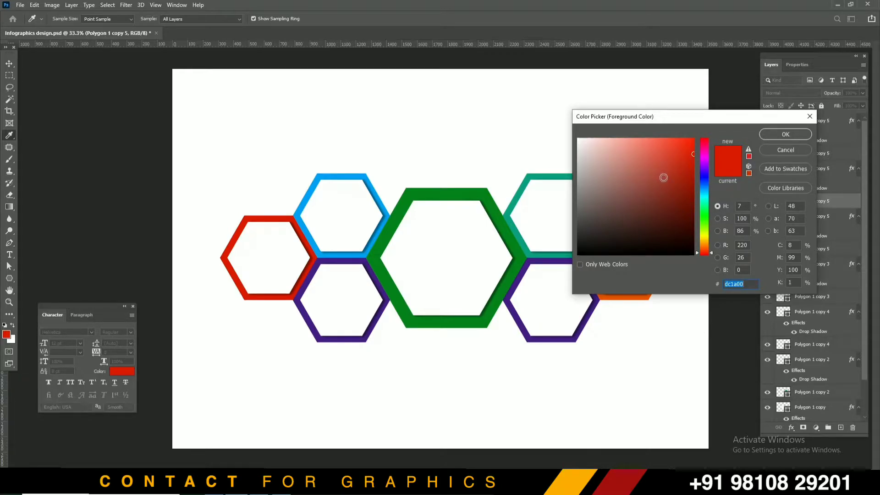
{"action": "left_click_drag", "start_coordinate": [707, 252], "coordinate": [707, 191]}
{"action": "left_click", "coordinate": [786, 134]}
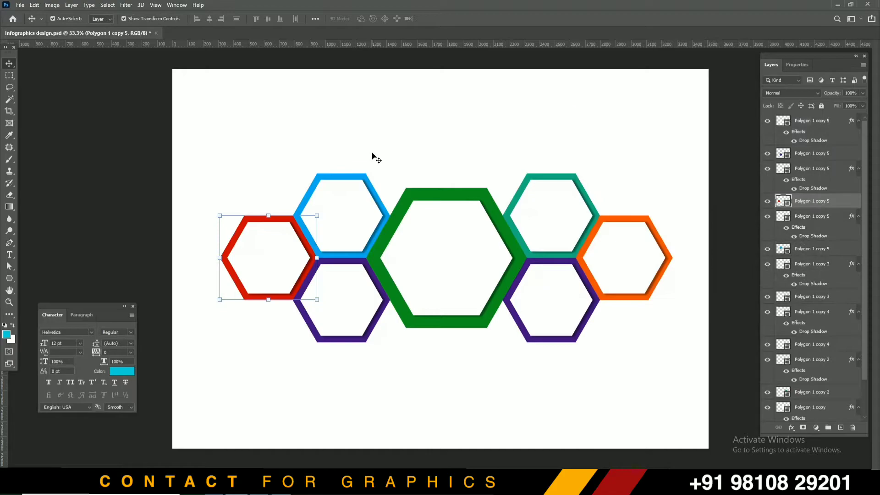
{"action": "left_click", "coordinate": [313, 328]}
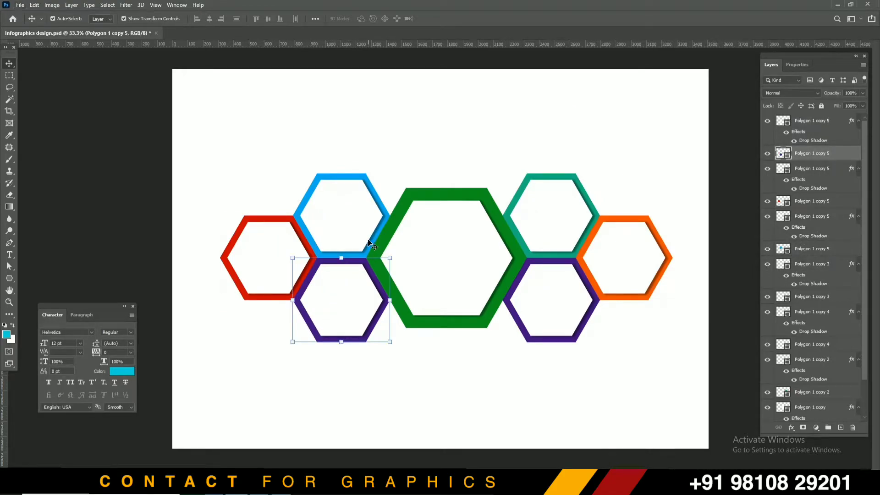
{"action": "key", "text": "alt+BackSpace"}
{"action": "left_click", "coordinate": [398, 122]}
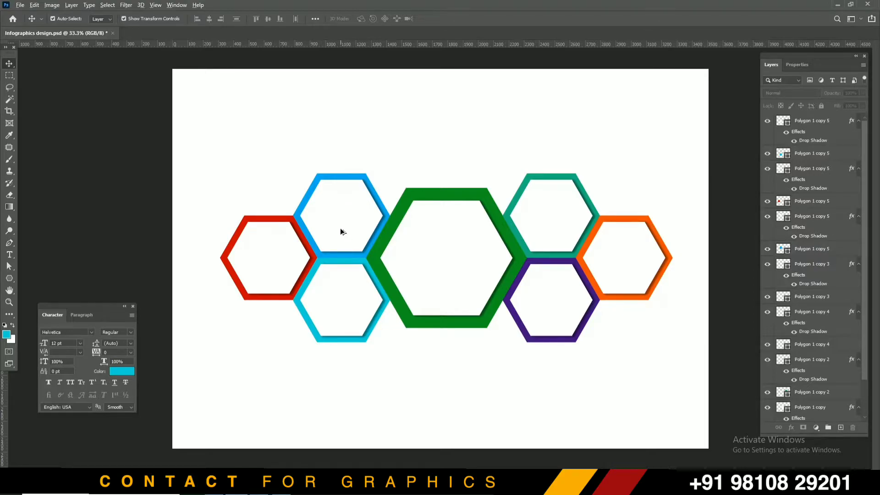
- Select all the hexagons and nudge the whole arrangement left to about the middle of the canvas
{"action": "left_click_drag", "start_coordinate": [217, 149], "coordinate": [678, 365]}
{"action": "key", "text": "shift+Left"}
{"action": "key", "text": "shift+Left"}
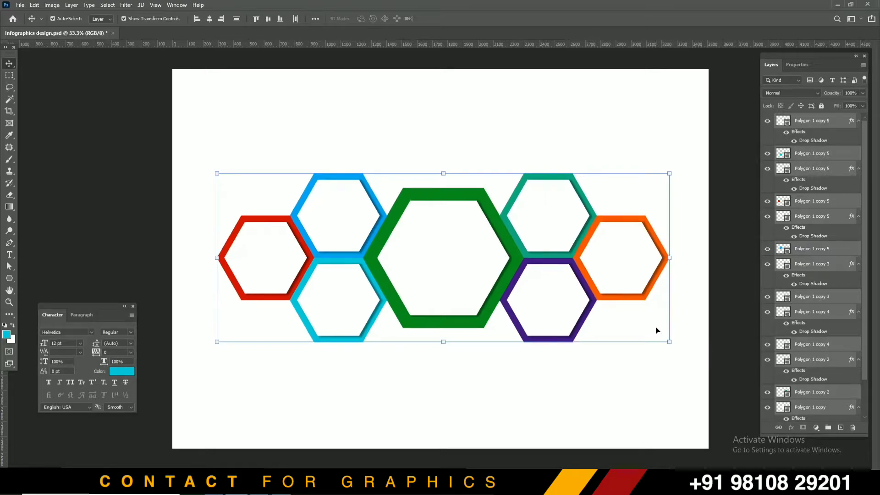
{"action": "key", "text": "shift+Left"}
{"action": "key", "text": "shift+Left"}
{"action": "key", "text": "shift+Left"}
{"action": "key", "text": "shift+Left"}
{"action": "key", "text": "shift+Left"}
{"action": "key", "text": "shift+Left"}
{"action": "key", "text": "shift+Left"}
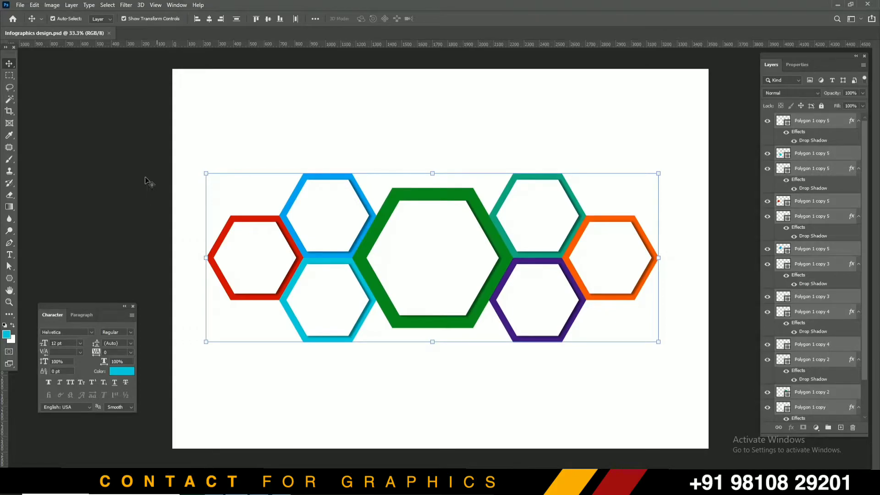
- Place the aim image from Local Disk (E:) in the document and scale it down to fit the upper part of the green hexagon
{"action": "left_click", "coordinate": [214, 486]}
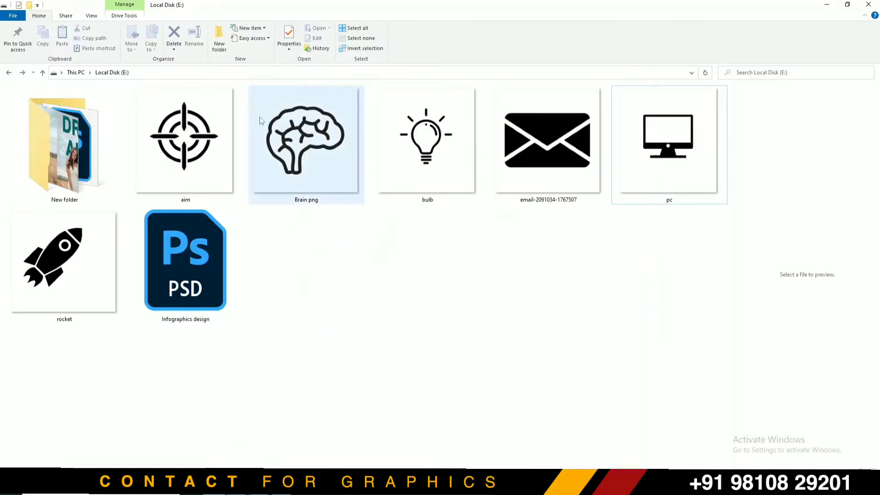
{"action": "left_click", "coordinate": [181, 131]}
{"action": "left_click_drag", "start_coordinate": [180, 132], "coordinate": [422, 274]}
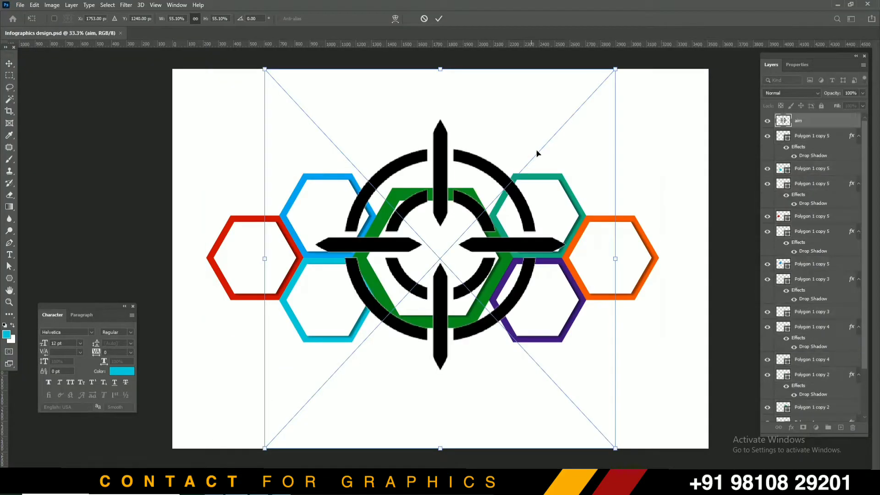
{"action": "left_click_drag", "start_coordinate": [614, 72], "coordinate": [439, 243]}
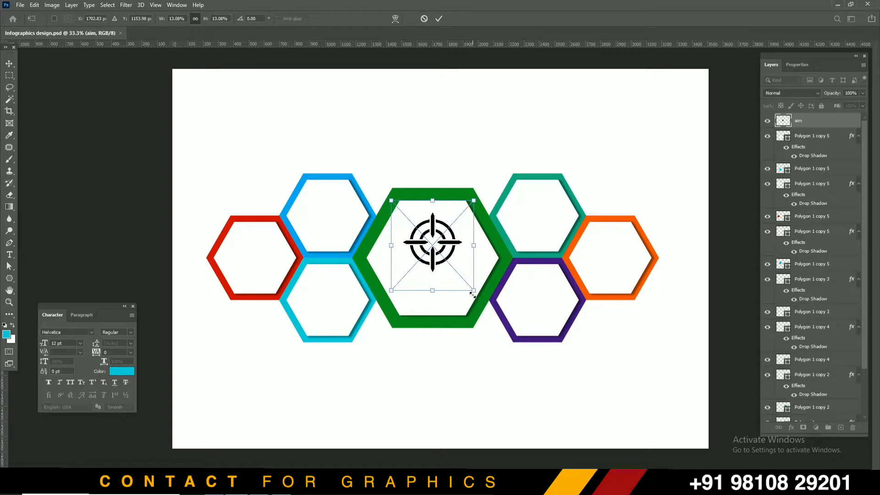
{"action": "left_click_drag", "start_coordinate": [474, 292], "coordinate": [478, 295]}
{"action": "key", "text": "Return"}
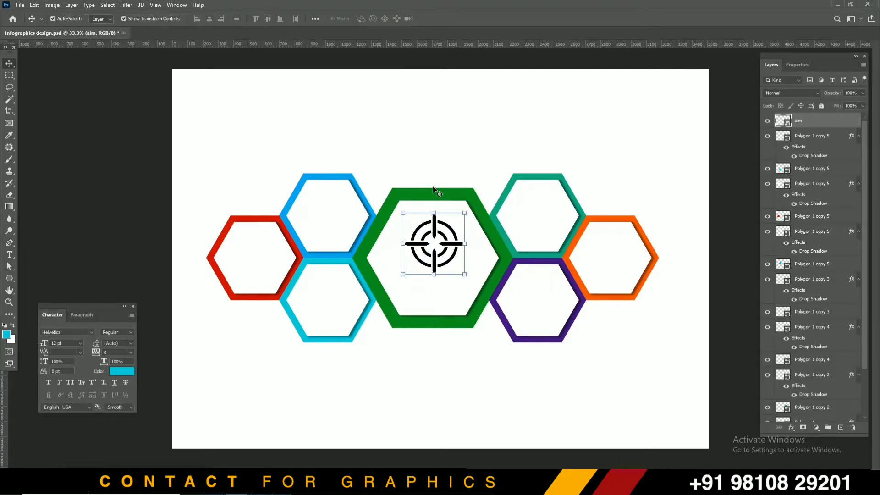
- Centre the aim icon horizontally on the green hexagon and save the document
{"action": "left_click", "coordinate": [434, 193], "text": "shift"}
{"action": "left_click", "coordinate": [209, 19]}
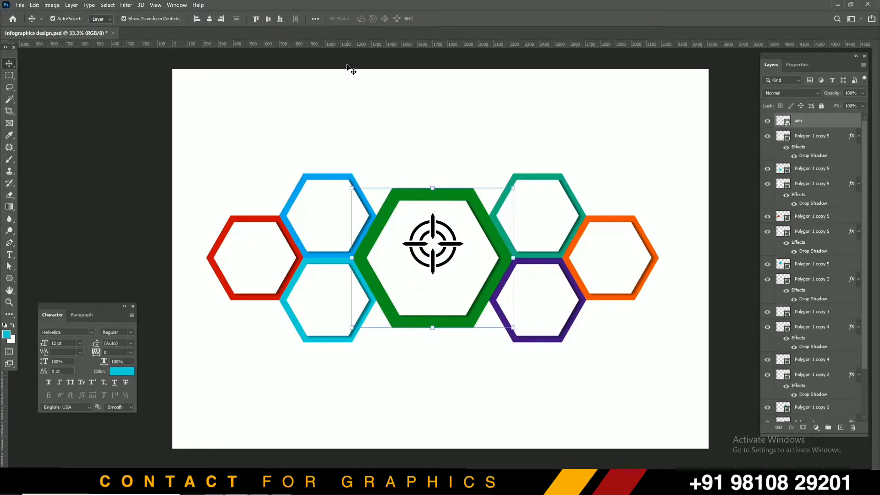
{"action": "left_click", "coordinate": [360, 77]}
{"action": "key", "text": "ctrl+s"}
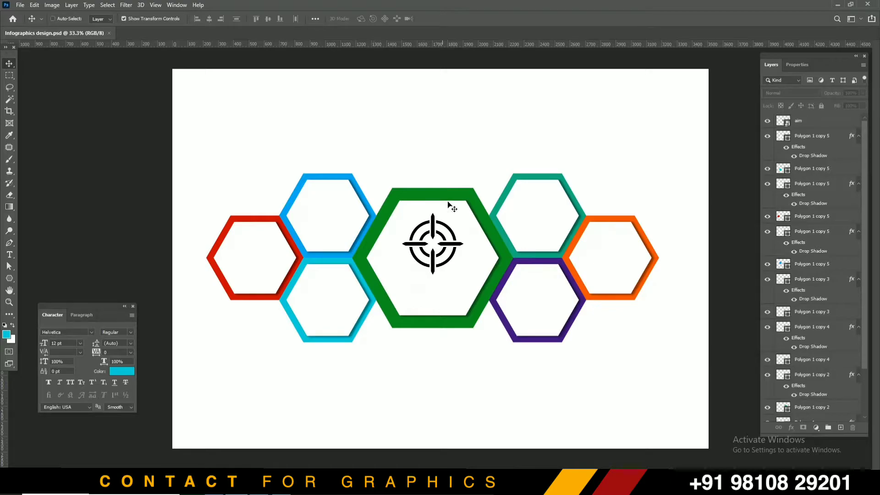
- Add the text "Infographics" in cyan 12 pt Helvetica below the aim icon inside the green hexagon
{"action": "key", "text": "ctrl+plus"}
{"action": "key", "text": "ctrl+plus"}
{"action": "left_click_drag", "start_coordinate": [452, 274], "coordinate": [455, 235]}
{"action": "left_click", "coordinate": [9, 255]}
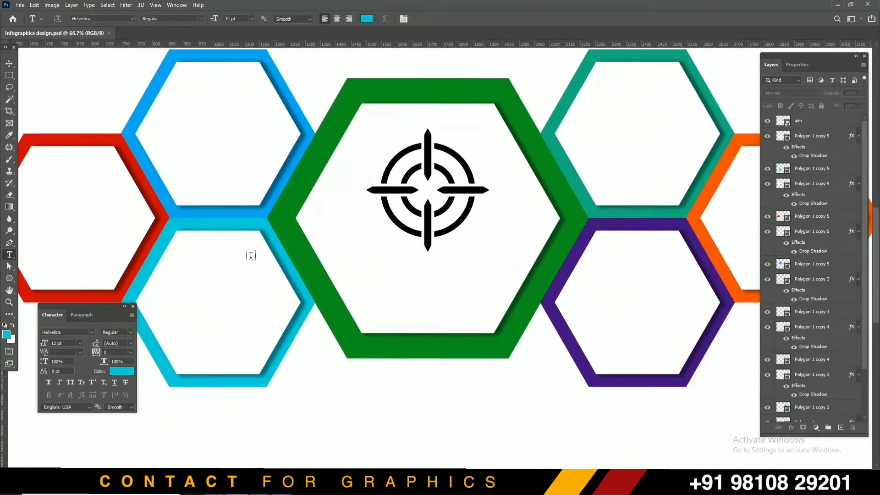
{"action": "left_click", "coordinate": [439, 275]}
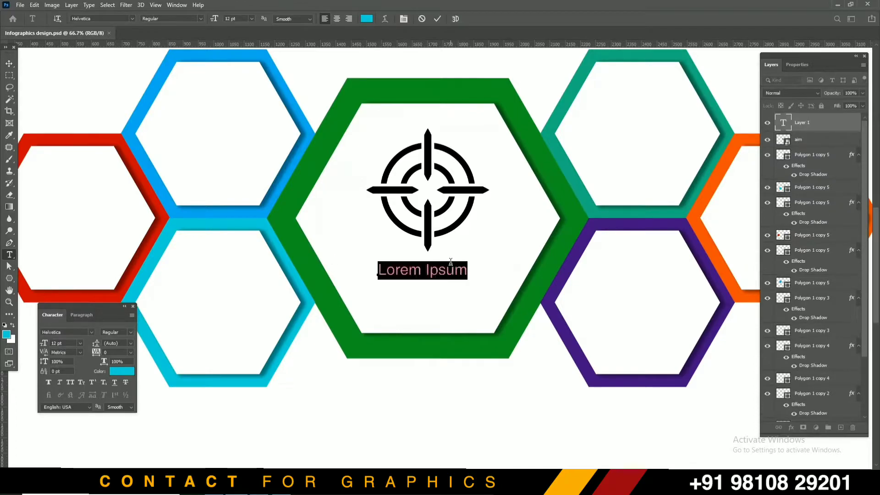
{"action": "type", "text": "In"}
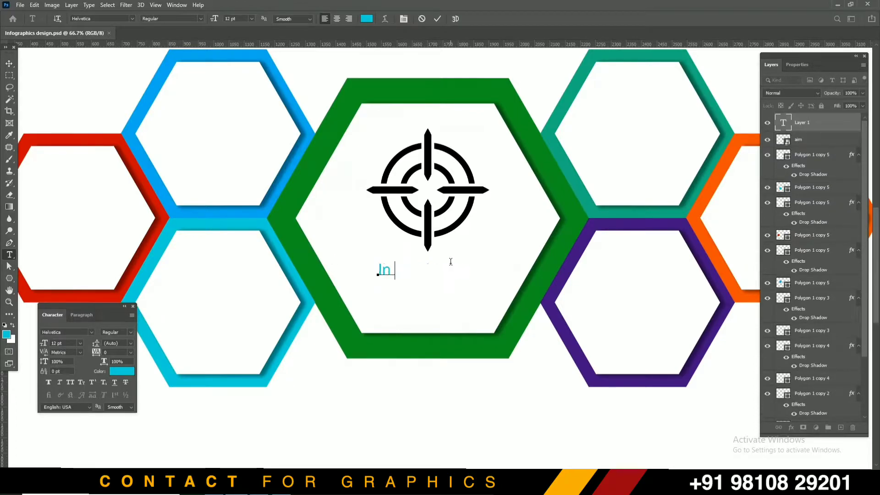
{"action": "type", "text": "fograp"}
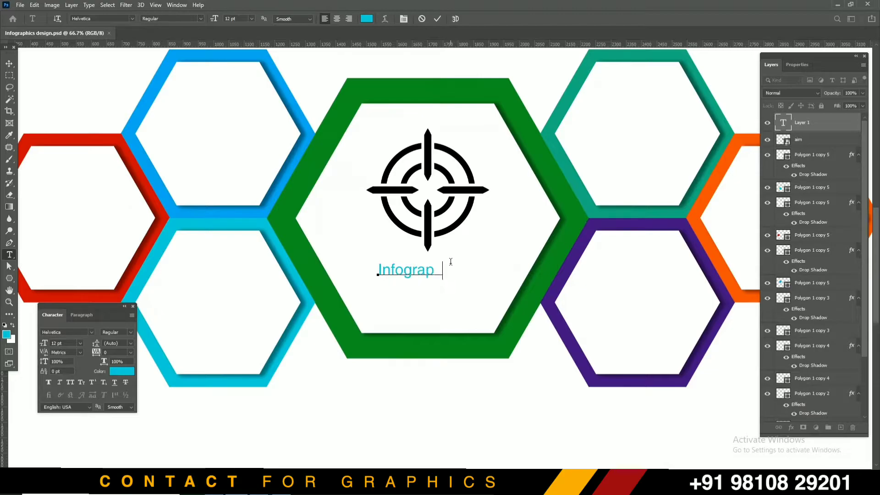
{"action": "type", "text": "hisc"}
{"action": "left_click_drag", "start_coordinate": [447, 266], "coordinate": [494, 263]}
{"action": "key", "text": "ctrl+a"}
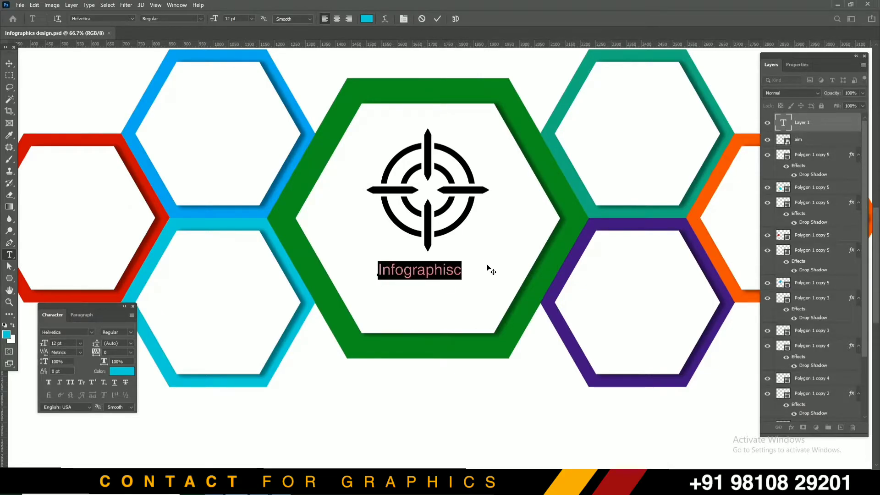
{"action": "key", "text": "Right"}
{"action": "key", "text": "Right"}
{"action": "type", "text": "Infog"}
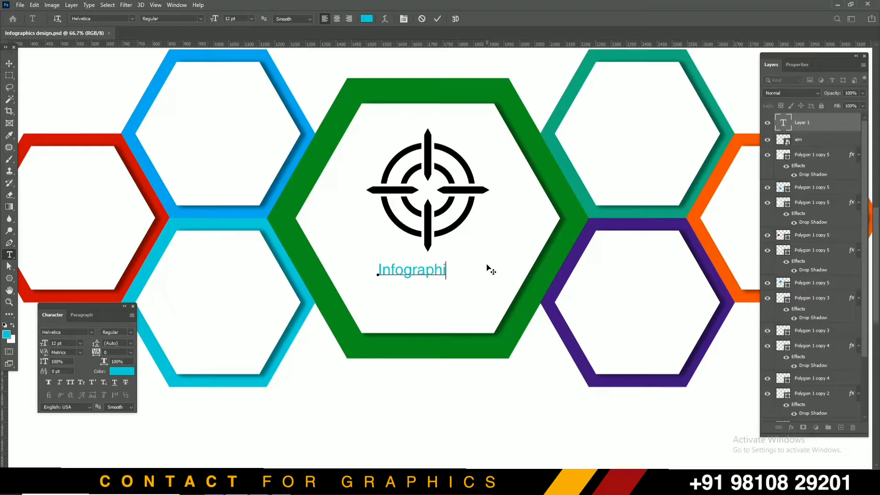
{"action": "type", "text": "raphics"}
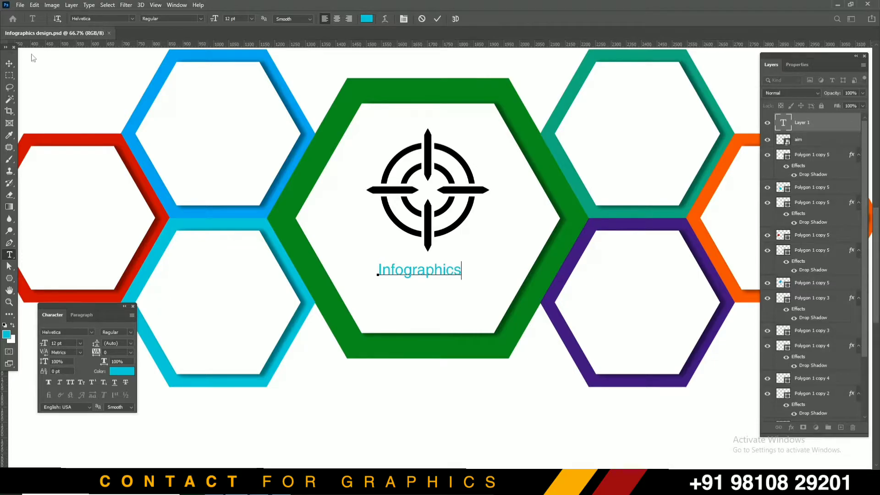
- Set the Infographics text below the aim icon to all caps and colour it black, sampled from the icon
{"action": "left_click", "coordinate": [10, 64]}
{"action": "left_click", "coordinate": [70, 383]}
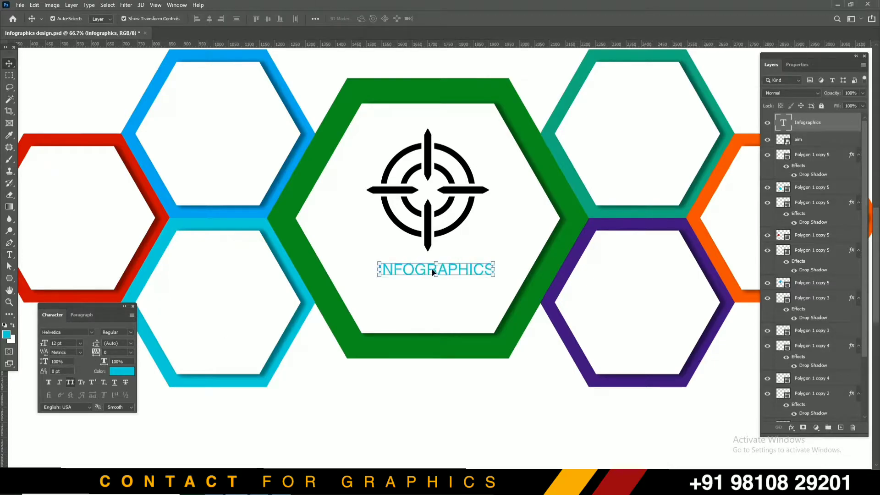
{"action": "left_click", "coordinate": [124, 372]}
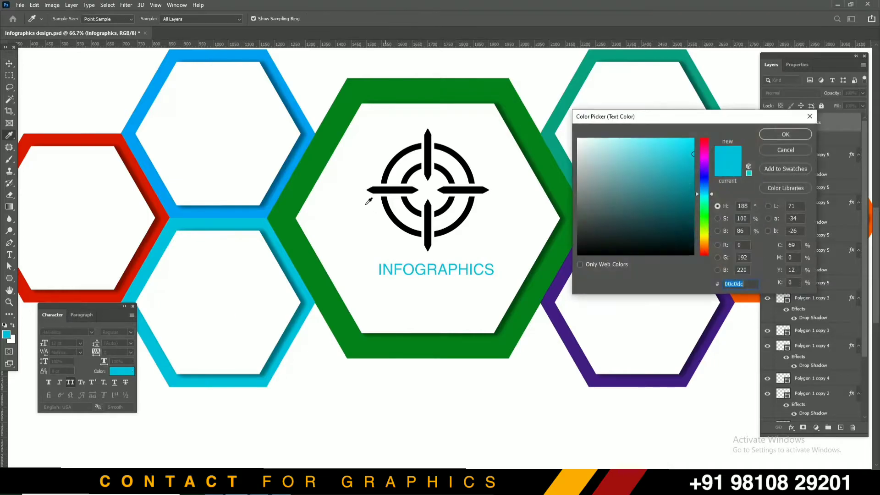
{"action": "left_click", "coordinate": [388, 204]}
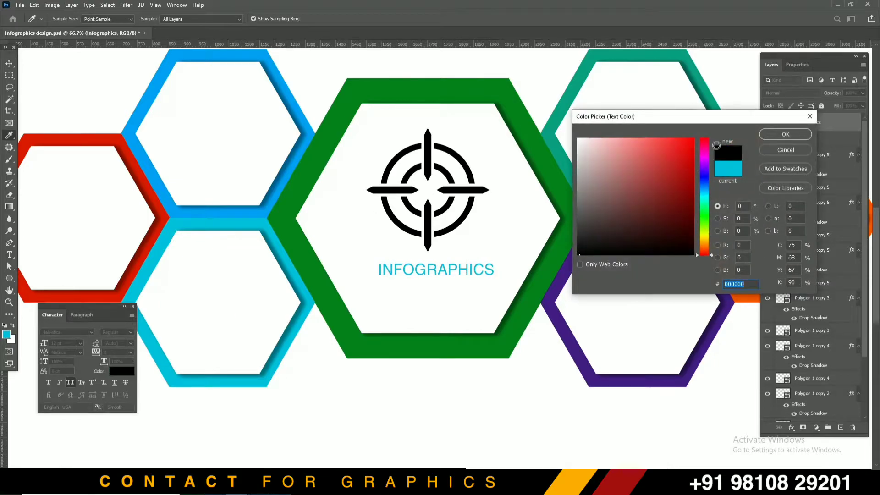
{"action": "left_click", "coordinate": [786, 135]}
- Scale the INFOGRAPHICS text up to about 17 pt and centre it horizontally on the green hexagon
{"action": "left_click_drag", "start_coordinate": [378, 262], "coordinate": [333, 225]}
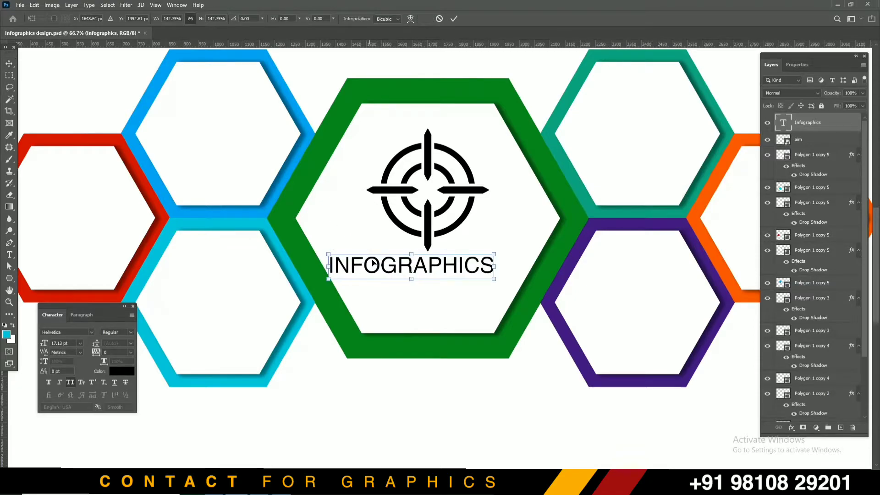
{"action": "key", "text": "Return"}
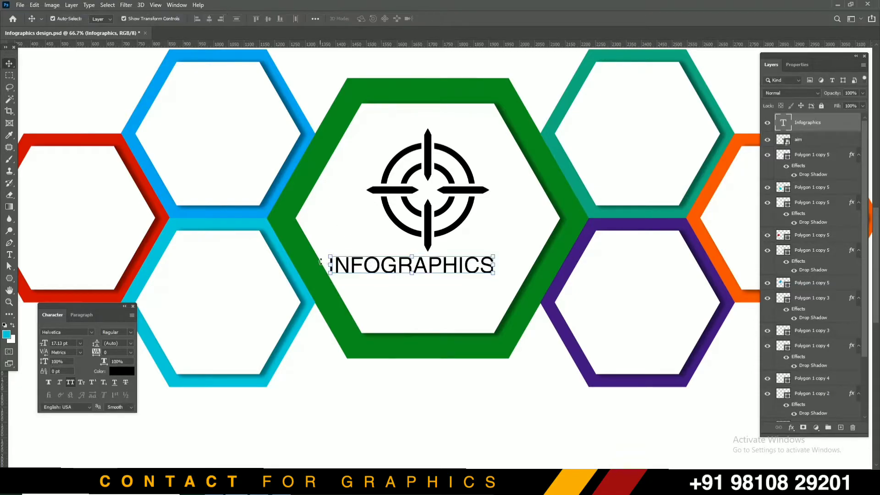
{"action": "left_click", "coordinate": [320, 223], "text": "shift"}
{"action": "left_click", "coordinate": [214, 19]}
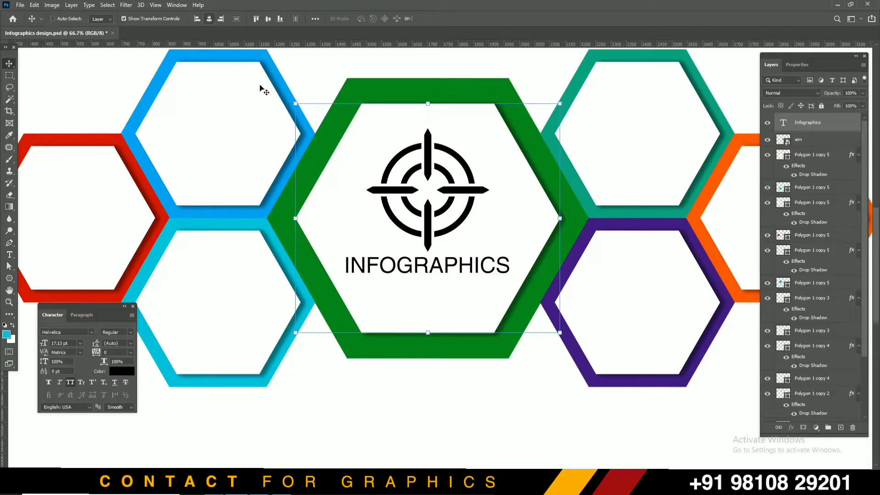
- Save the document and nudge the INFOGRAPHICS text slightly down, away from the aim icon
{"action": "key", "text": "ctrl+s"}
{"action": "left_click", "coordinate": [429, 414]}
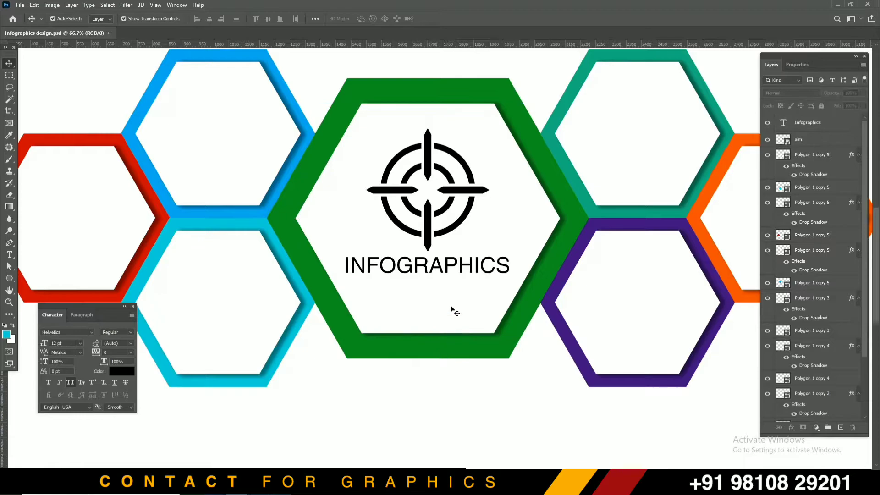
{"action": "left_click", "coordinate": [462, 266]}
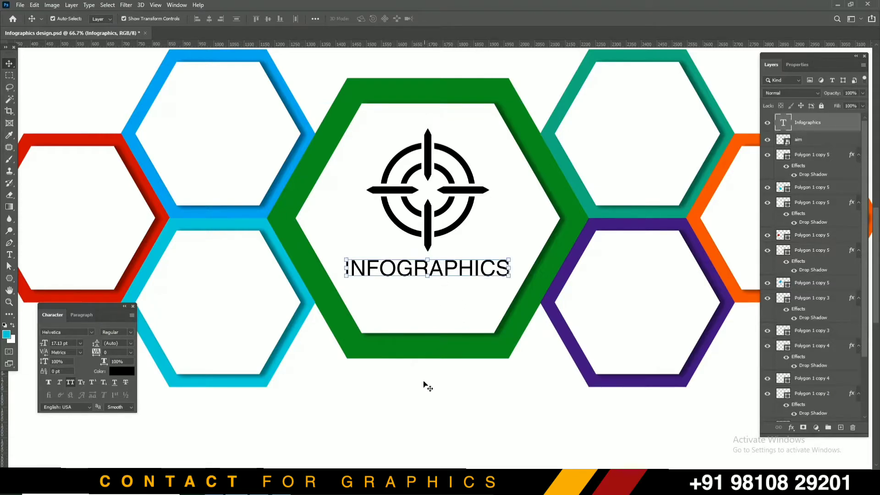
{"action": "left_click", "coordinate": [425, 397]}
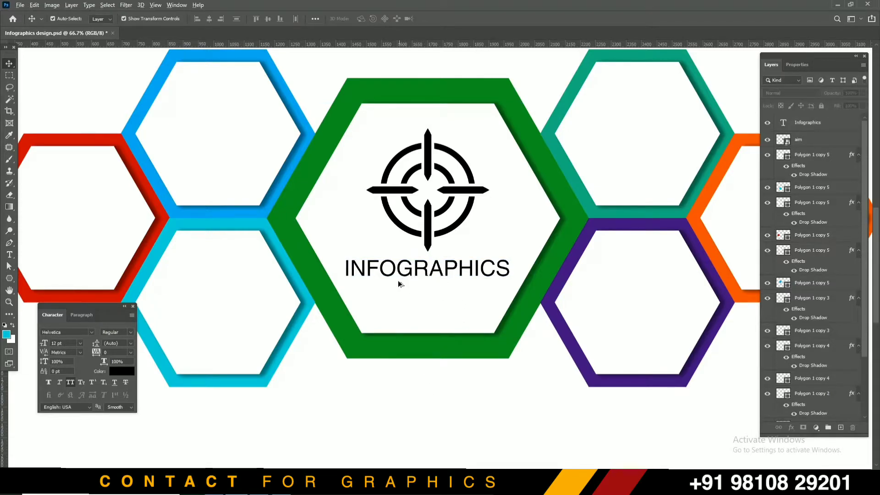
- Duplicate the INFOGRAPHICS text directly below the original and change the copy to read TEMPLATE DESIGN
{"action": "left_click_drag", "start_coordinate": [393, 273], "coordinate": [393, 297]}
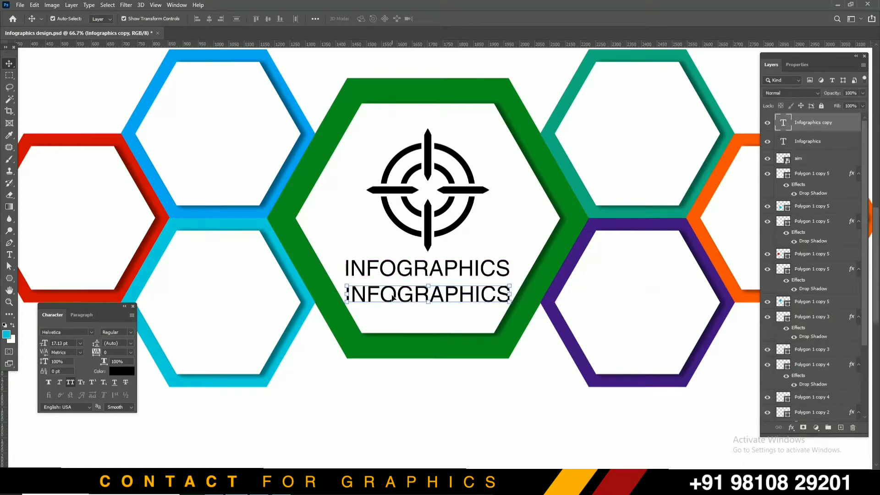
{"action": "double_click", "coordinate": [393, 298]}
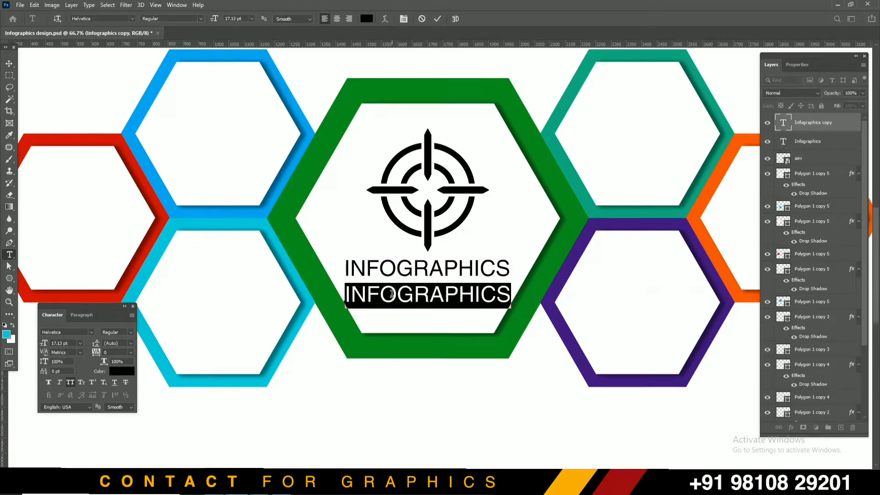
{"action": "type", "text": "TEM"}
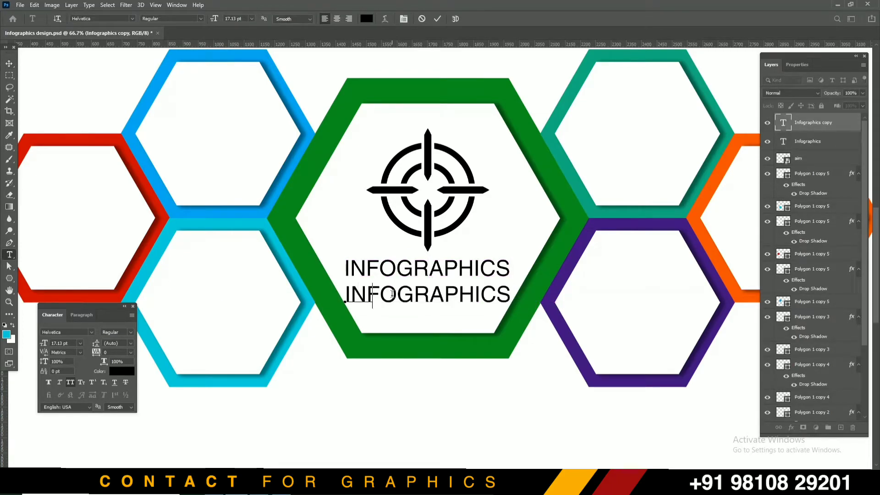
{"action": "type", "text": "PLAYE"}
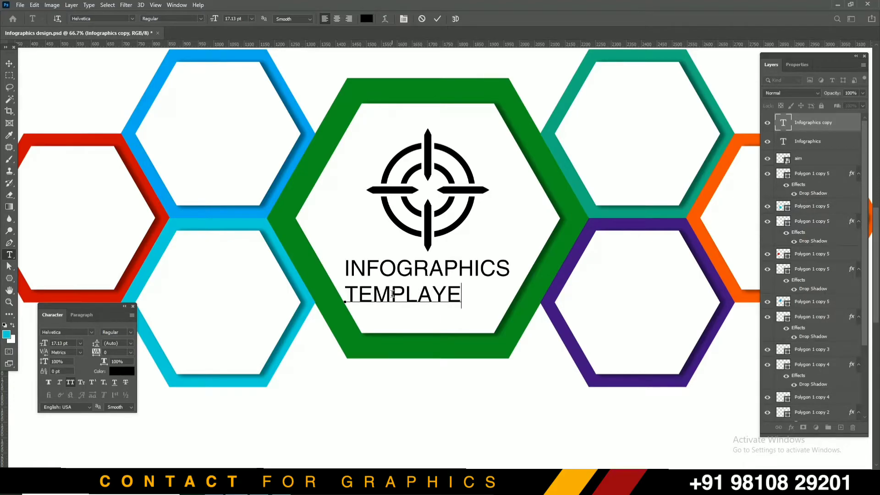
{"action": "double_click", "coordinate": [392, 293]}
{"action": "key", "text": "Left"}
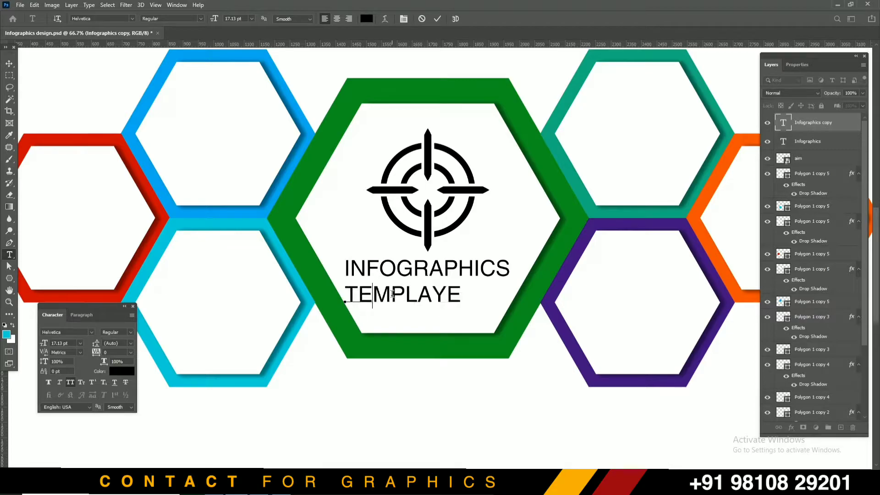
{"action": "key", "text": "Delete"}
{"action": "key", "text": "Delete"}
{"action": "key", "text": "Delete"}
{"action": "key", "text": "Delete"}
{"action": "key", "text": "Delete"}
{"action": "key", "text": "Delete"}
{"action": "type", "text": "M"}
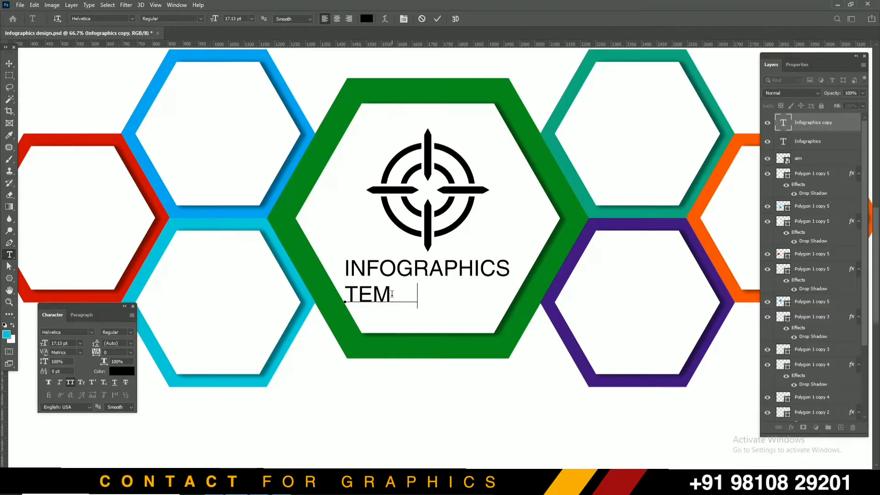
{"action": "type", "text": "PLATE "}
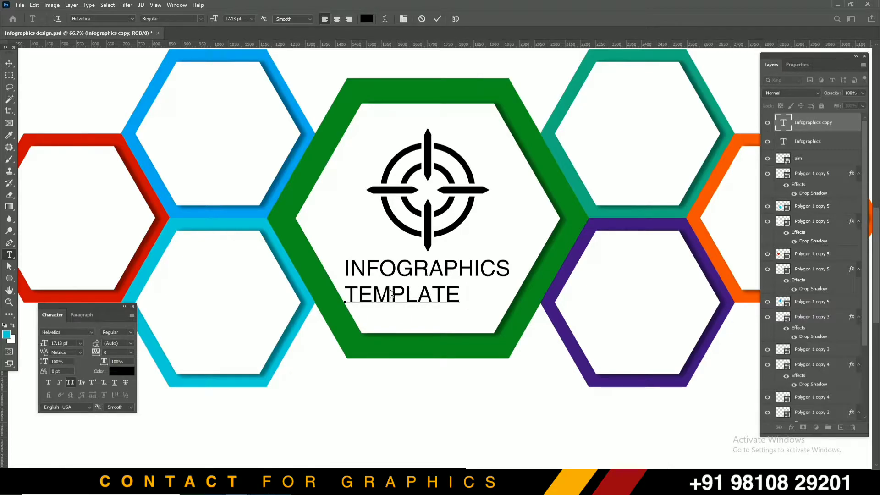
{"action": "type", "text": "DE"}
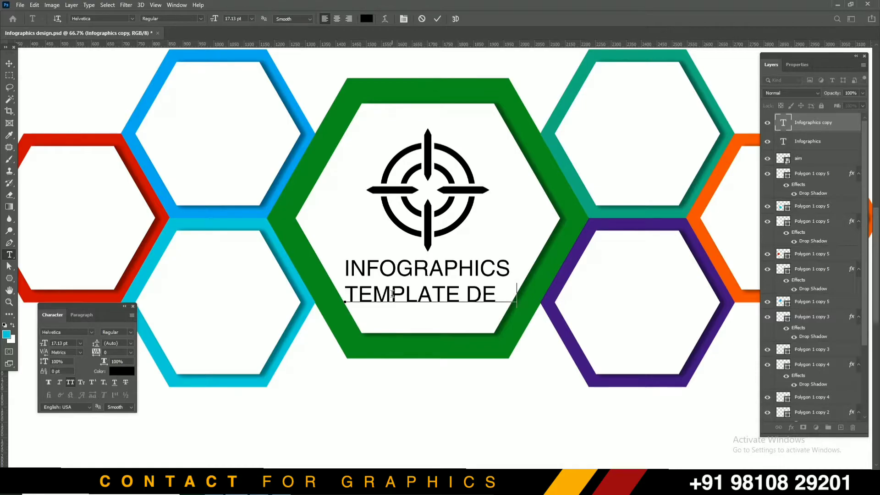
{"action": "type", "text": "SIGN"}
{"action": "left_click", "coordinate": [9, 63]}
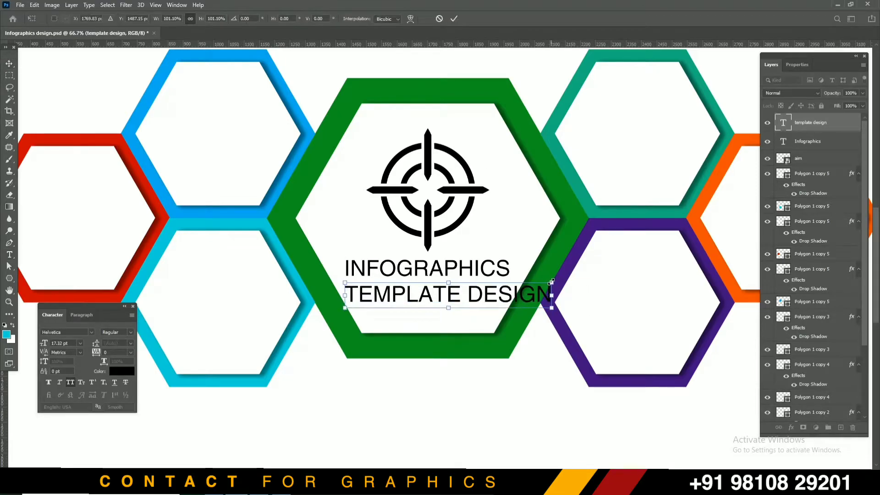
- Shrink the TEMPLATE DESIGN text to bold 8 pt with 320 tracking and place it centred just below INFOGRAPHICS
{"action": "left_click_drag", "start_coordinate": [546, 284], "coordinate": [460, 288]}
{"action": "key", "text": "Return"}
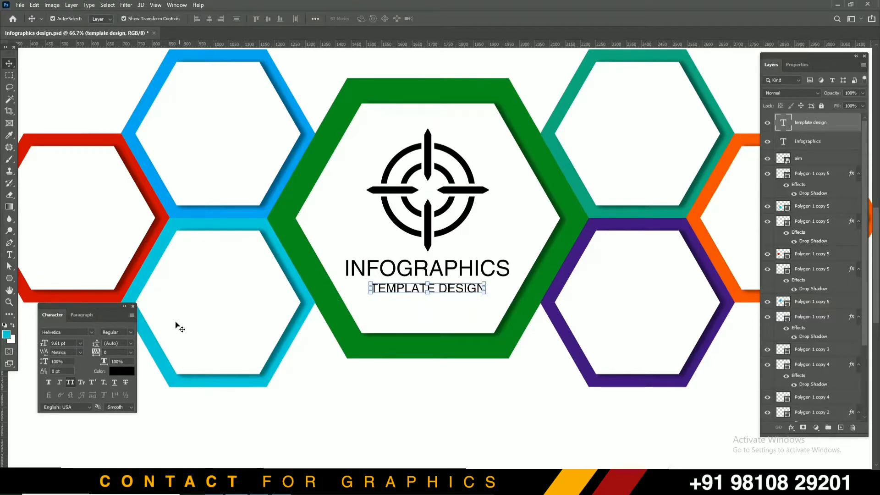
{"action": "left_click", "coordinate": [131, 332]}
{"action": "left_click", "coordinate": [117, 355]}
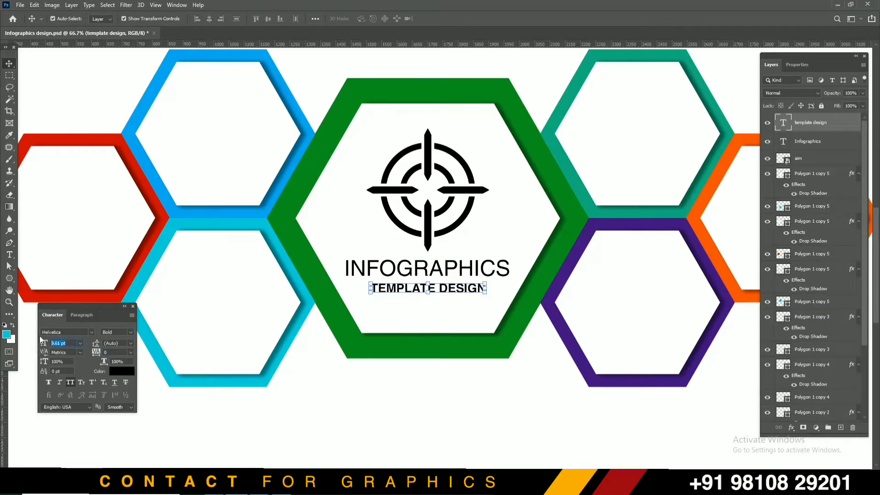
{"action": "type", "text": "8"}
{"action": "key", "text": "Return"}
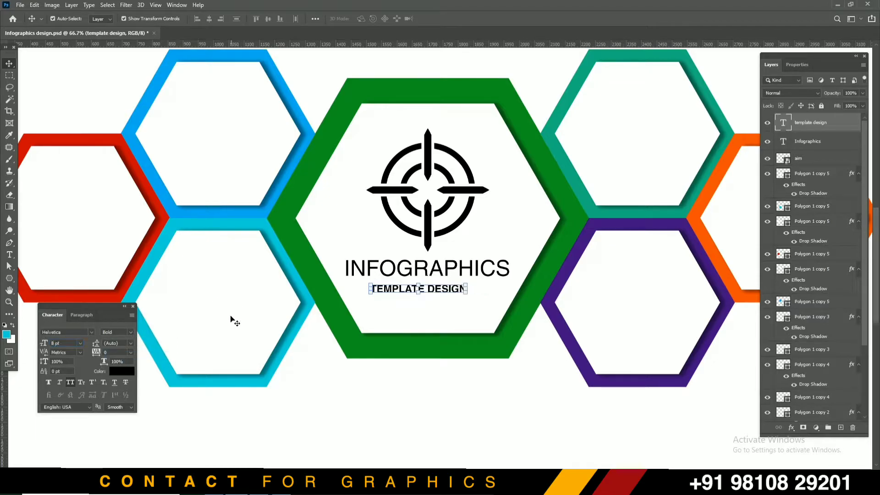
{"action": "left_click_drag", "start_coordinate": [102, 355], "coordinate": [105, 356]}
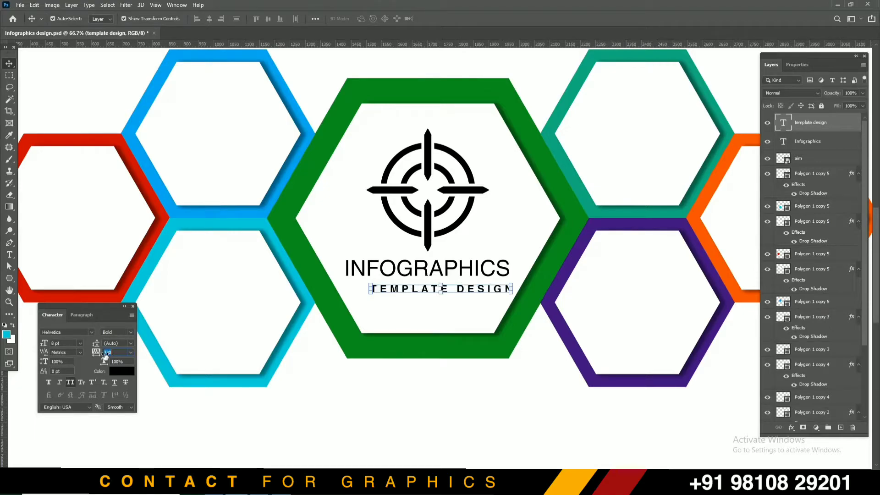
{"action": "left_click_drag", "start_coordinate": [468, 293], "coordinate": [456, 289]}
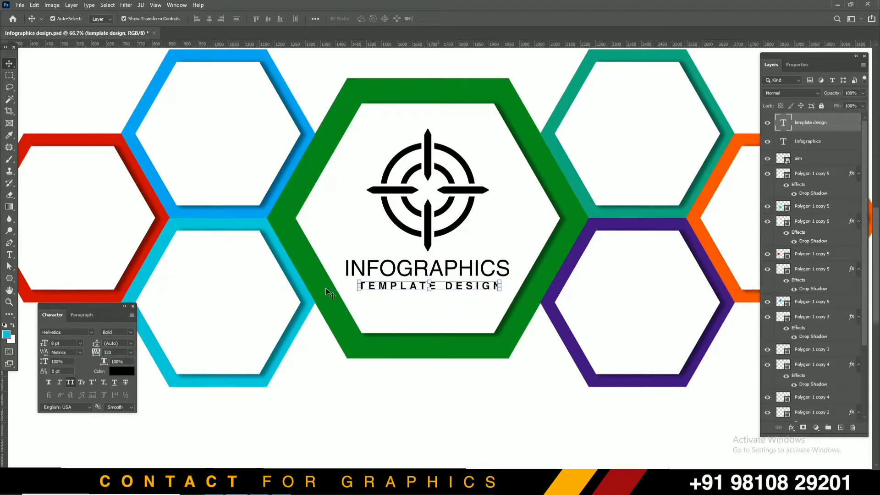
- Recolour the TEMPLATE DESIGN text red (#fb1e00), sampled from the red hexagon, and select it together with the INFOGRAPHICS text
{"action": "left_click", "coordinate": [10, 337]}
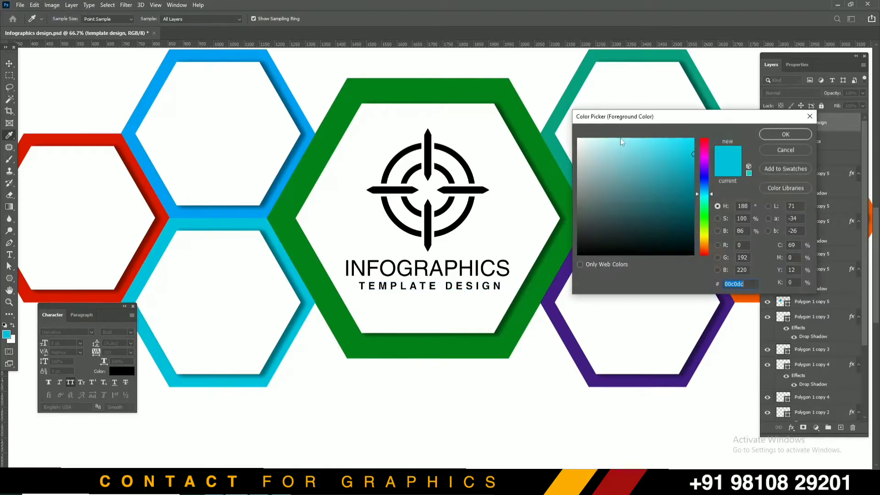
{"action": "left_click", "coordinate": [156, 232]}
{"action": "key", "text": "Return"}
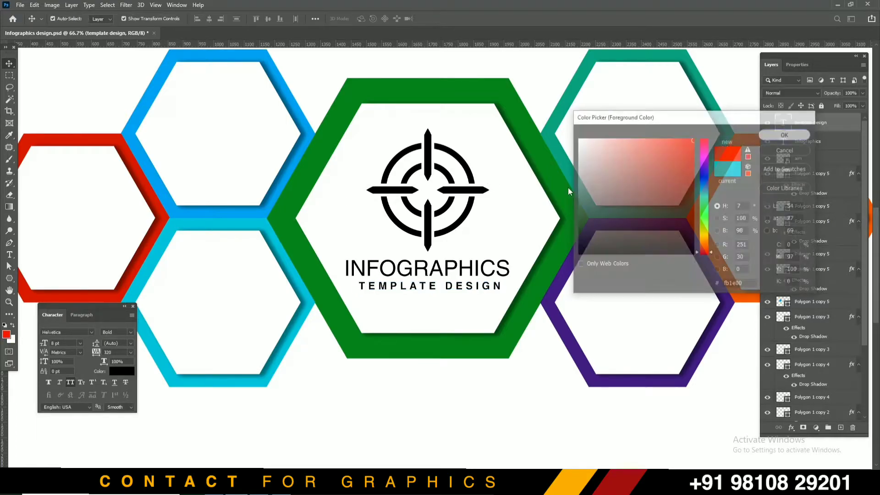
{"action": "key", "text": "alt+BackSpace"}
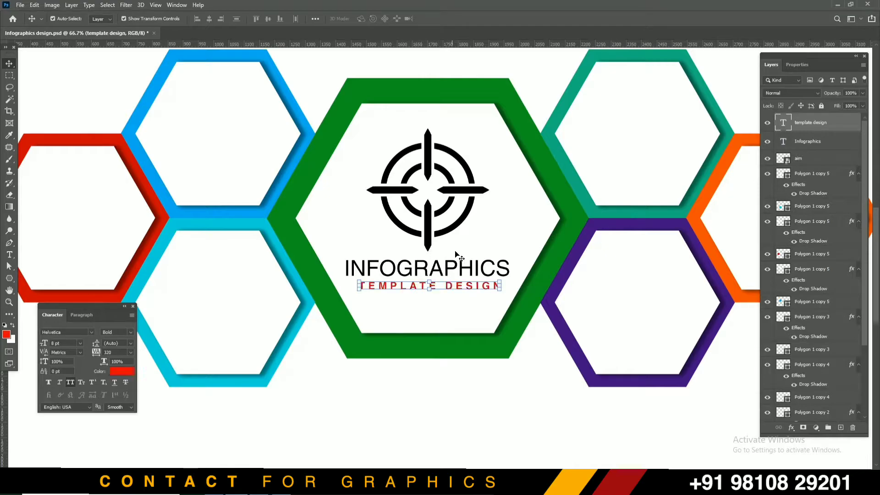
{"action": "left_click", "coordinate": [503, 266], "text": "shift"}
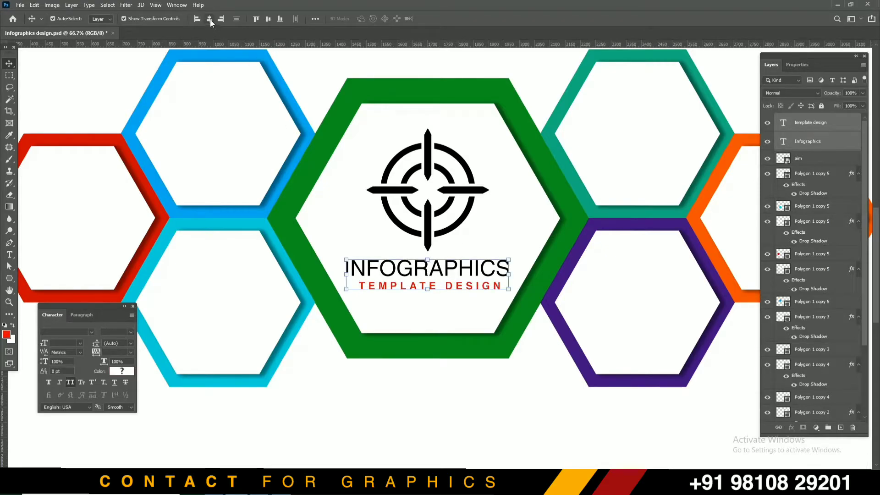
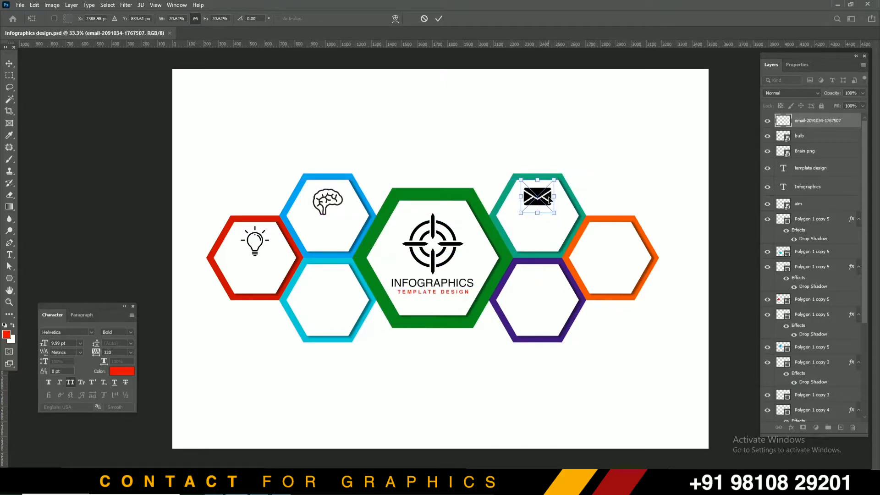
- Finish placing the email icon at 20.62% scale, centred horizontally in the upper part of the teal hexagon, and save the document
{"action": "key", "text": "Return"}
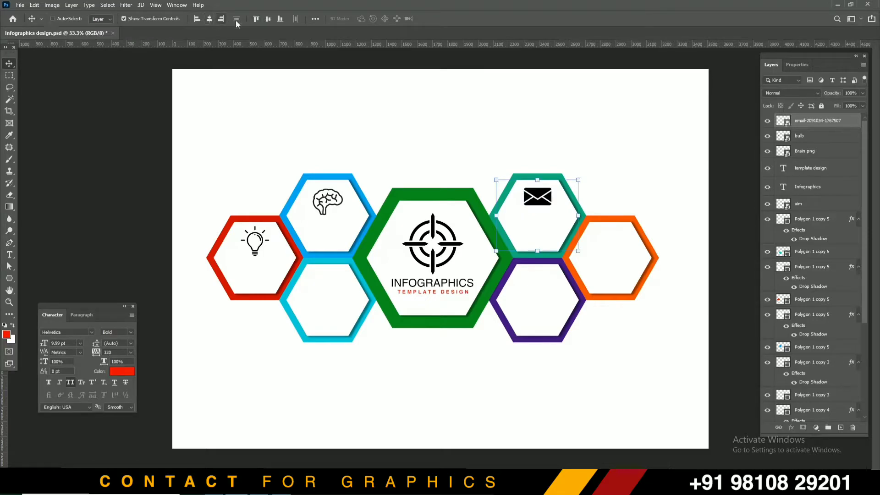
{"action": "key", "text": "ctrl+s"}
- Adjust the bulb icon's height inside the red hexagon so it sits slightly lower
{"action": "left_click", "coordinate": [263, 242]}
{"action": "key", "text": "shift+Up"}
{"action": "key", "text": "shift+Up"}
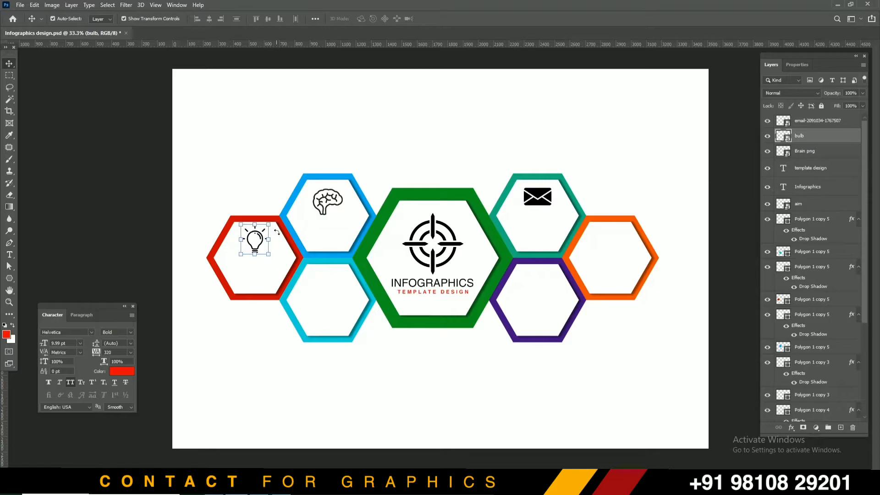
{"action": "key", "text": "shift+Down"}
{"action": "key", "text": "shift+Down"}
{"action": "key", "text": "shift+Down"}
{"action": "key", "text": "shift+Down"}
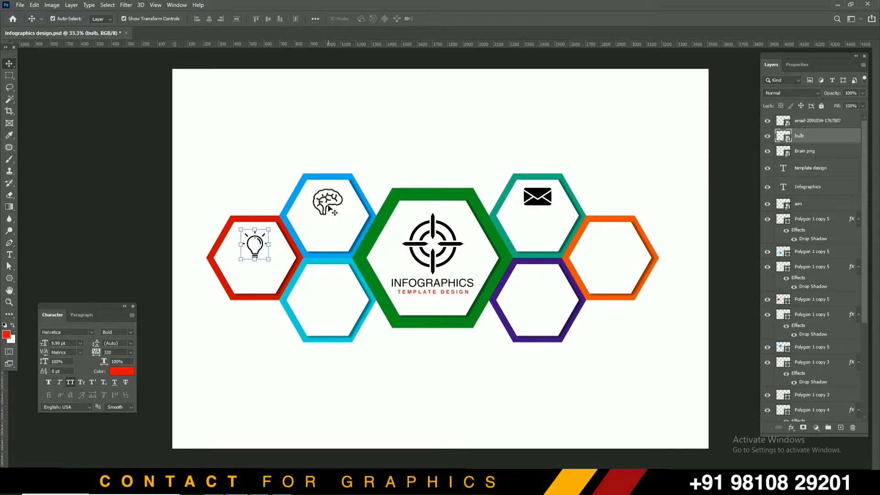
- Try the brain icon slightly higher inside the blue hexagon and nudge it back down
{"action": "left_click", "coordinate": [329, 209]}
{"action": "key", "text": "shift+Up"}
{"action": "key", "text": "shift+Up"}
{"action": "key", "text": "shift+Up"}
{"action": "key", "text": "shift+Up"}
{"action": "key", "text": "shift+Up"}
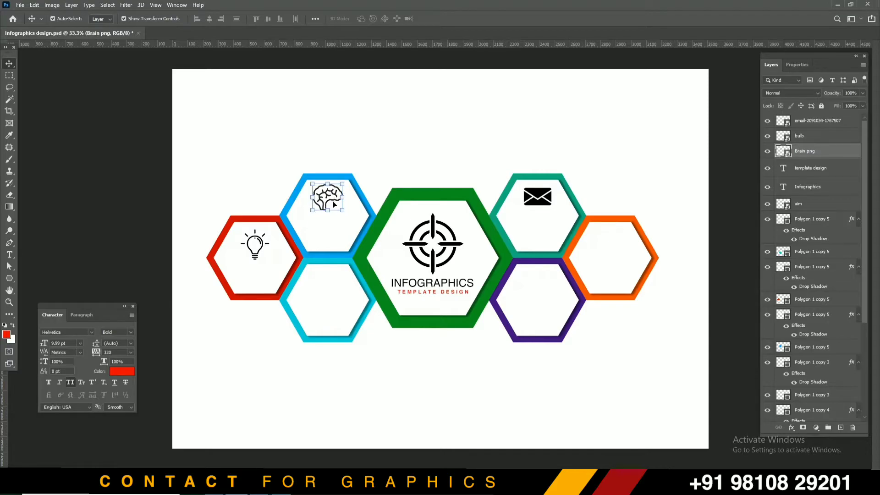
{"action": "key", "text": "shift+Down"}
{"action": "key", "text": "shift+Down"}
{"action": "key", "text": "shift+Down"}
{"action": "key", "text": "shift+Down"}
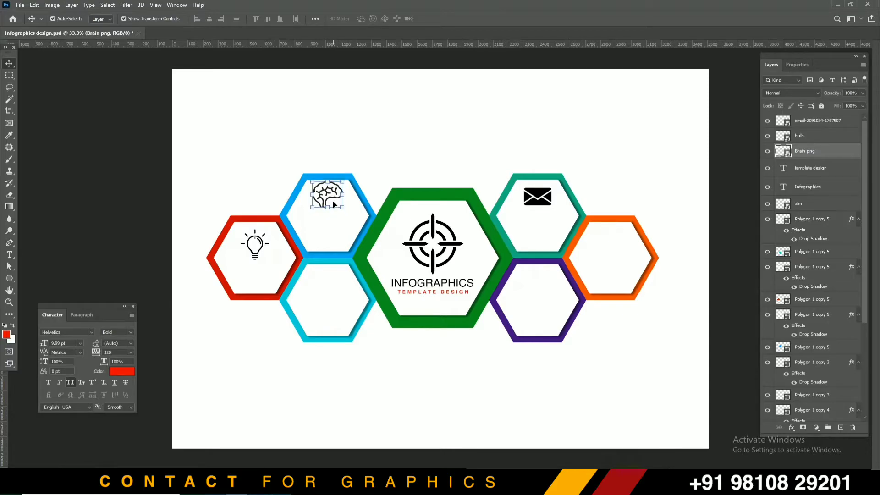
{"action": "key", "text": "shift+Down"}
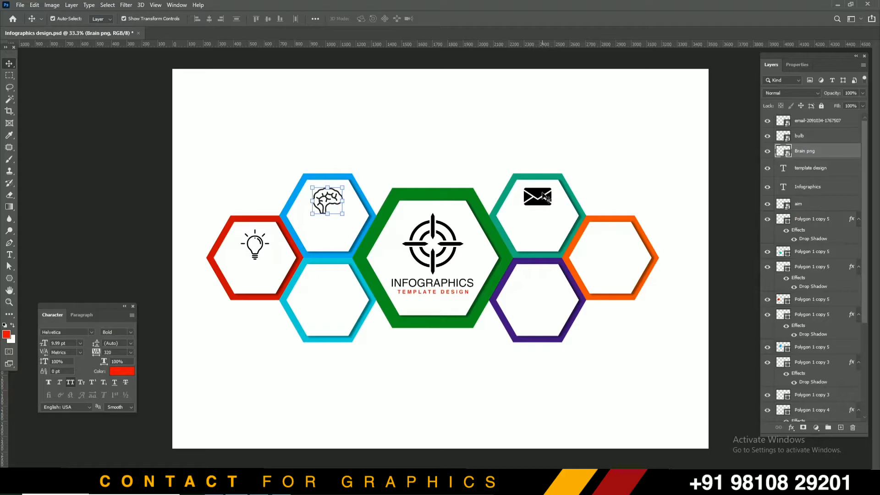
- Nudge the email icon slightly up inside the teal hexagon
{"action": "left_click", "coordinate": [528, 196]}
{"action": "left_click", "coordinate": [538, 194]}
{"action": "key", "text": "shift+Up"}
{"action": "key", "text": "shift+Up"}
{"action": "key", "text": "shift+Up"}
{"action": "key", "text": "shift+Up"}
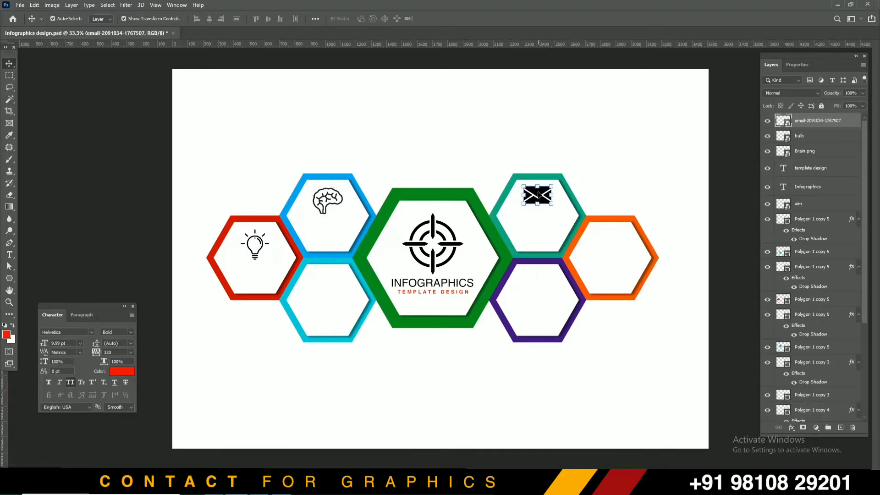
- Fine-tune the email icon's height in the upper part of the teal hexagon, leaving it slightly lower, and save the document
{"action": "key", "text": "shift+Up"}
{"action": "key", "text": "shift+Up"}
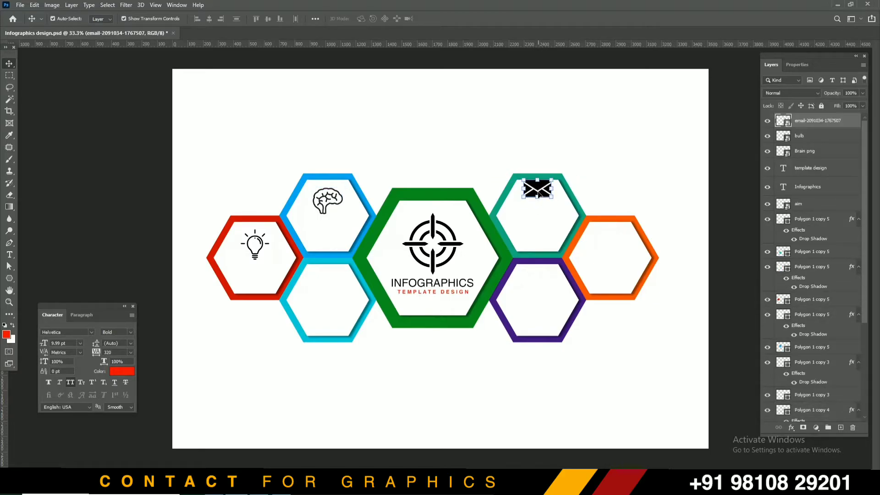
{"action": "key", "text": "shift+Down"}
{"action": "key", "text": "shift+Down"}
{"action": "key", "text": "shift+Down"}
{"action": "key", "text": "shift+Down"}
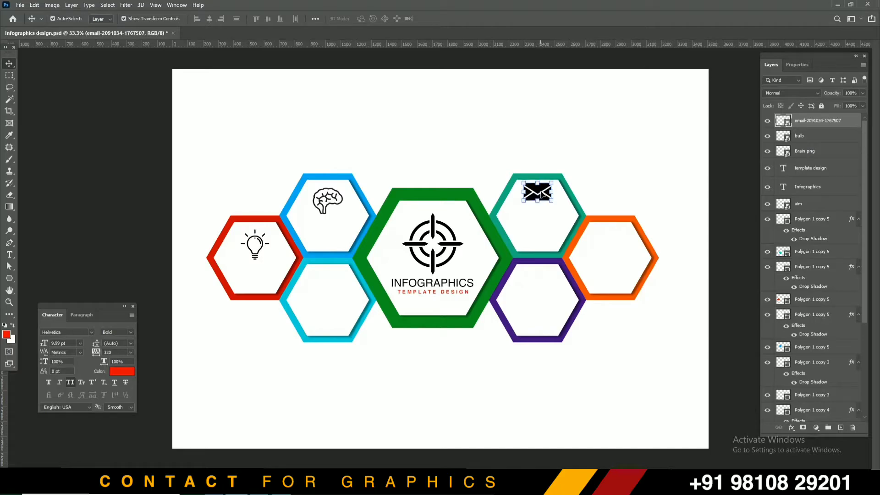
{"action": "key", "text": "shift+Down"}
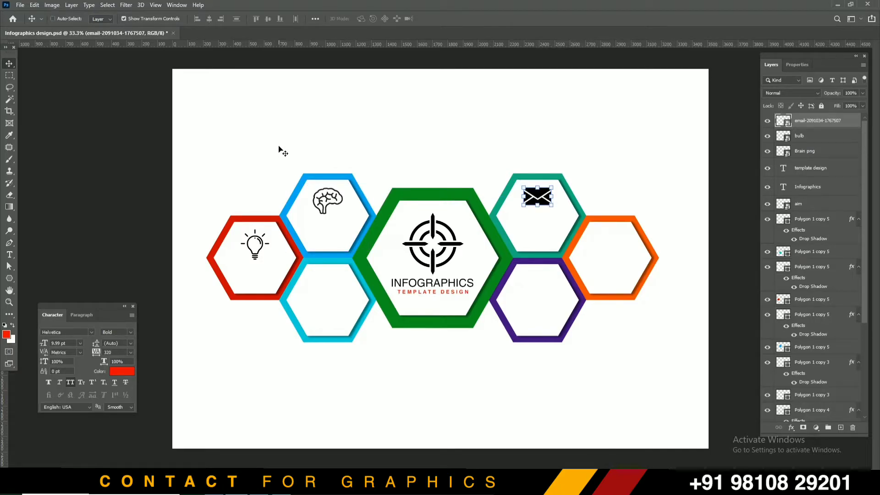
{"action": "key", "text": "ctrl+s"}
- Place the pc image from Local Disk (E:) into the design and scale it down to fit the upper part of the cyan hexagon
{"action": "key", "text": "alt+Tab"}
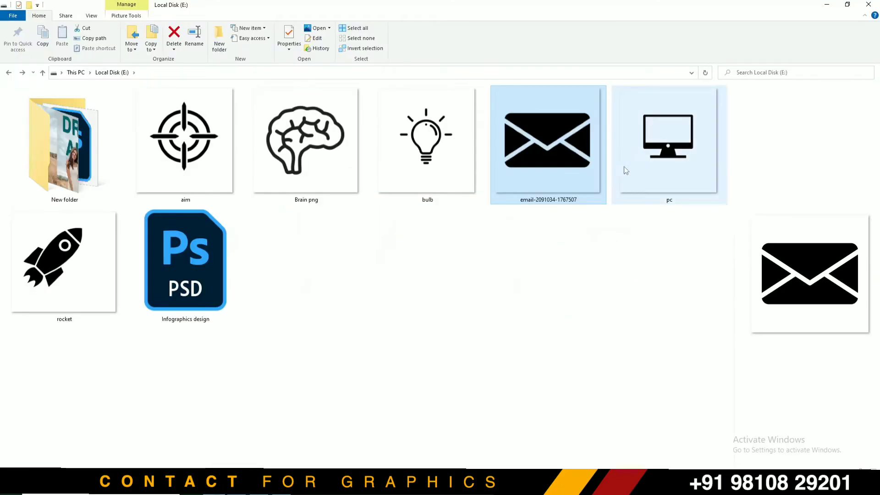
{"action": "left_click_drag", "start_coordinate": [624, 168], "coordinate": [470, 214]}
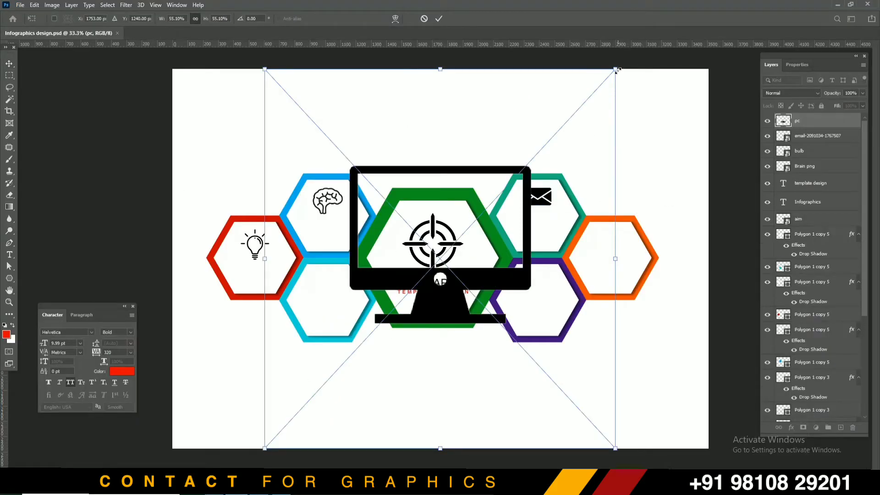
{"action": "left_click_drag", "start_coordinate": [617, 70], "coordinate": [345, 276]}
{"action": "key", "text": "Return"}
{"action": "key", "text": "shift+Up"}
{"action": "key", "text": "shift+Up"}
{"action": "key", "text": "shift+Up"}
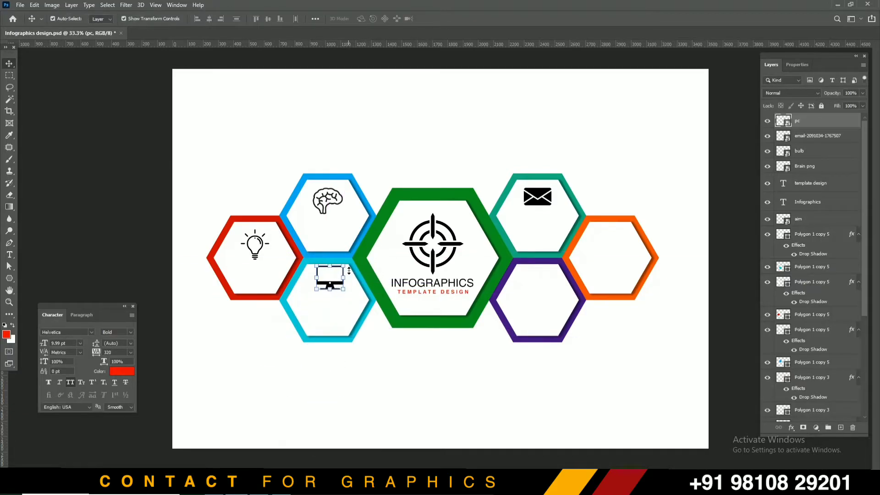
- Lower the pc icon slightly, centre it horizontally in the cyan hexagon, and save the document
{"action": "key", "text": "shift+Down"}
{"action": "key", "text": "shift+Down"}
{"action": "key", "text": "shift+Down"}
{"action": "key", "text": "shift+Down"}
{"action": "key", "text": "shift+Down"}
{"action": "key", "text": "ctrl+s"}
{"action": "left_click", "coordinate": [333, 325], "text": "shift"}
{"action": "left_click", "coordinate": [208, 20]}
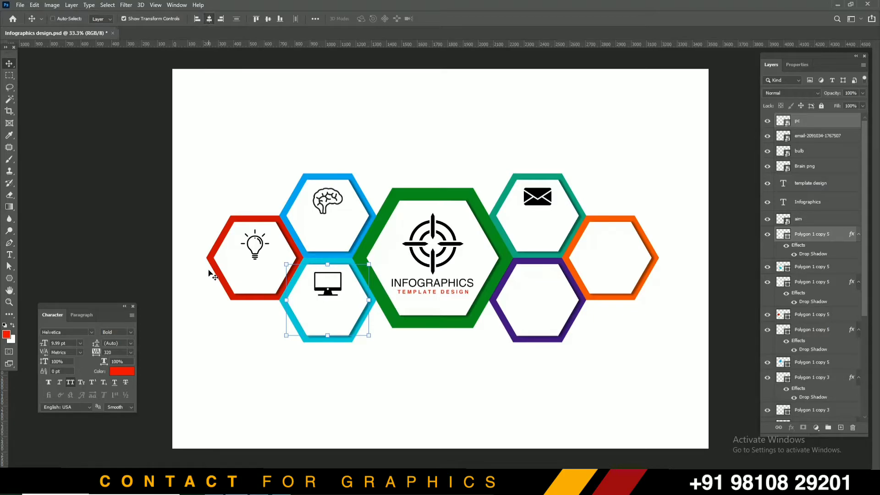
{"action": "key", "text": "ctrl+s"}
- Place the rocket image from Local Disk (E:) into the design, scaled down to icon size inside the purple hexagon
{"action": "left_click", "coordinate": [214, 485]}
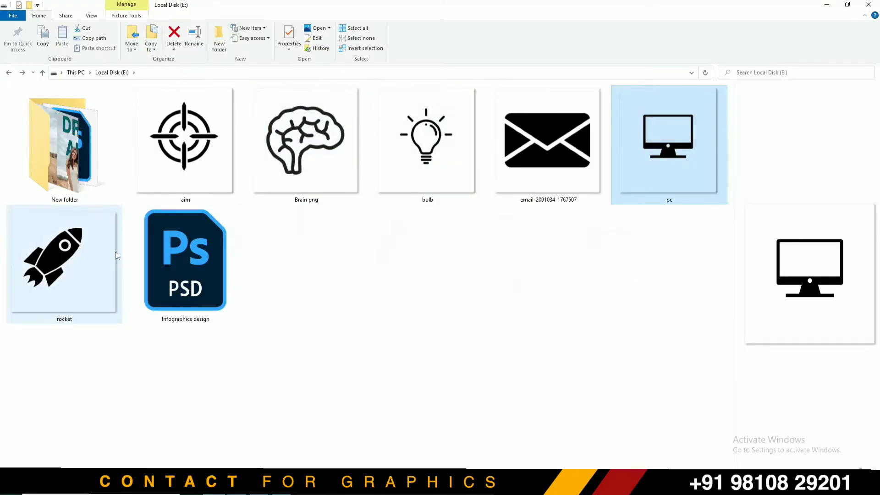
{"action": "left_click_drag", "start_coordinate": [92, 254], "coordinate": [415, 216]}
{"action": "left_click_drag", "start_coordinate": [595, 106], "coordinate": [472, 224]}
{"action": "left_click_drag", "start_coordinate": [402, 263], "coordinate": [325, 338]}
{"action": "left_click_drag", "start_coordinate": [364, 304], "coordinate": [550, 280]}
{"action": "key", "text": "Return"}
- Adjust the rocket icon's height so it sits a little below the purple hexagon's upper inner edge
{"action": "key", "text": "shift+Up"}
{"action": "key", "text": "shift+Up"}
{"action": "key", "text": "shift+Up"}
{"action": "key", "text": "shift+Up"}
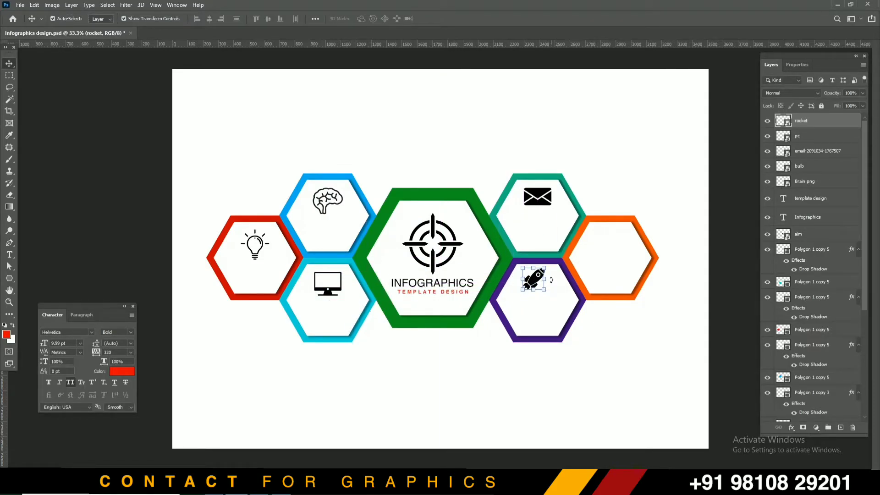
{"action": "key", "text": "shift+Down"}
{"action": "key", "text": "shift+Down"}
{"action": "key", "text": "shift+Down"}
{"action": "key", "text": "shift+Down"}
{"action": "key", "text": "shift+Down"}
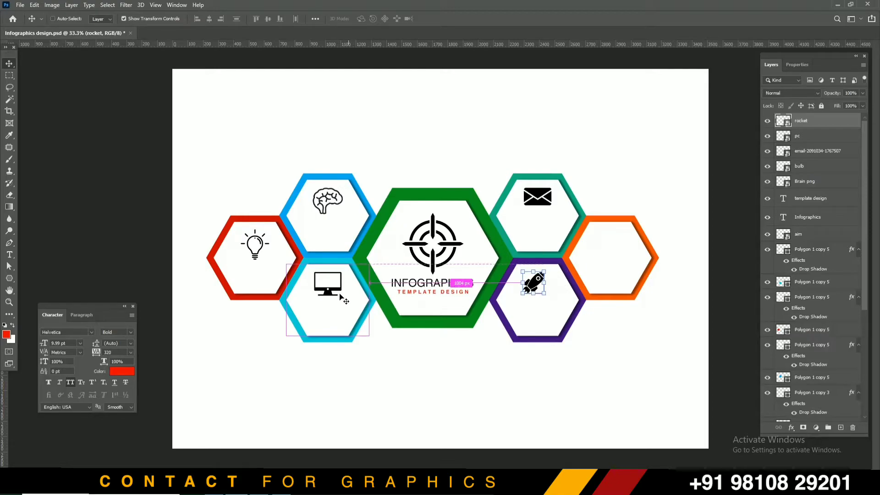
- Move the pc icon from the cyan hexagon to the orange one, a little below its upper inner edge
{"action": "left_click_drag", "start_coordinate": [332, 292], "coordinate": [621, 248]}
{"action": "key", "text": "shift+Up"}
{"action": "key", "text": "shift+Up"}
{"action": "key", "text": "shift+Up"}
{"action": "key", "text": "shift+Up"}
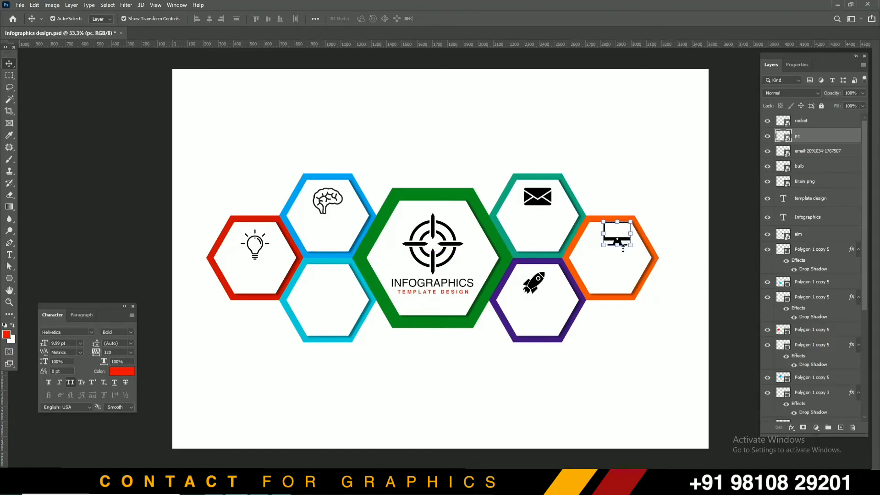
{"action": "key", "text": "shift+Down"}
{"action": "key", "text": "shift+Down"}
{"action": "key", "text": "shift+Down"}
{"action": "key", "text": "shift+Down"}
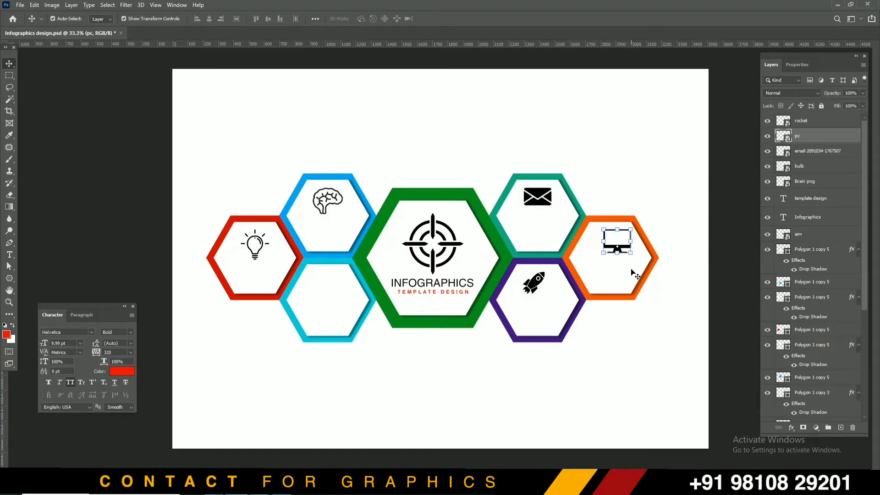
- Centre the pc icon horizontally in the orange hexagon and save the document
{"action": "left_click", "coordinate": [618, 265]}
{"action": "left_click", "coordinate": [201, 19]}
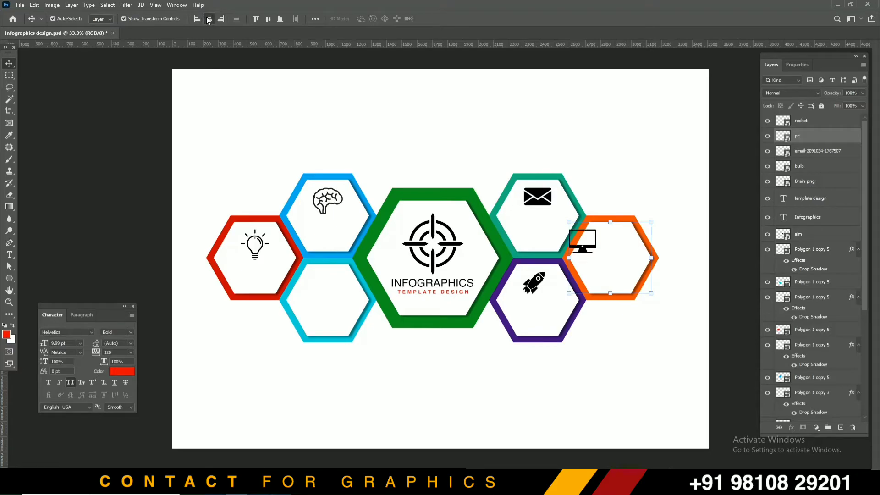
{"action": "left_click", "coordinate": [209, 19]}
{"action": "key", "text": "ctrl+s"}
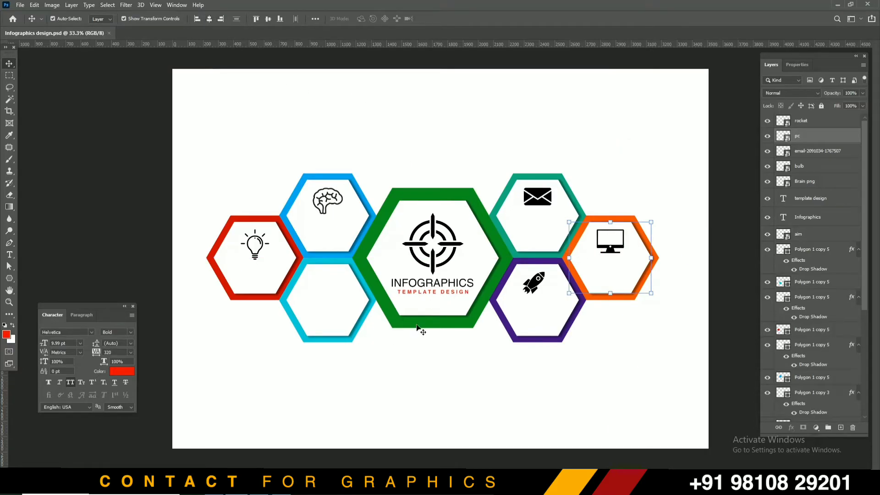
- Centre the rocket icon horizontally in the purple hexagon and save the document
{"action": "left_click", "coordinate": [494, 386]}
{"action": "left_click", "coordinate": [538, 288]}
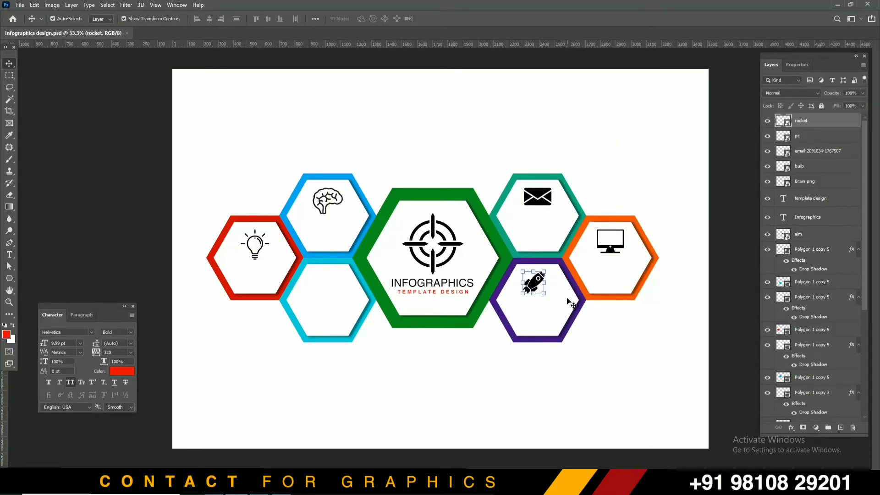
{"action": "left_click", "coordinate": [210, 18]}
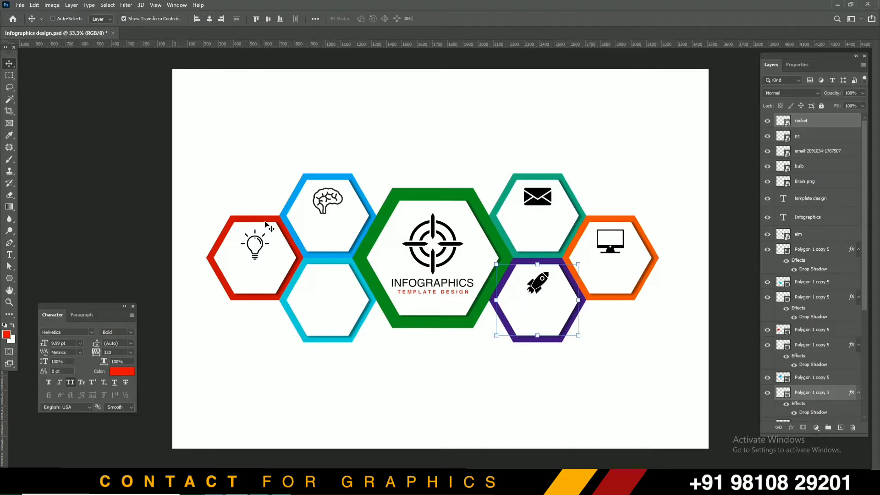
{"action": "key", "text": "ctrl+s"}
- Move the aim icon from the large green hexagon into the cyan hexagon and scale it down to match the other icons
{"action": "left_click", "coordinate": [238, 485]}
{"action": "left_click", "coordinate": [476, 220]}
{"action": "left_click_drag", "start_coordinate": [419, 245], "coordinate": [324, 281]}
{"action": "left_click_drag", "start_coordinate": [371, 246], "coordinate": [339, 283]}
{"action": "key", "text": "Return"}
- Adjust the aim icon's height so it sits a little below the cyan hexagon's upper inner edge
{"action": "key", "text": "shift+Up"}
{"action": "key", "text": "shift+Up"}
{"action": "key", "text": "shift+Up"}
{"action": "key", "text": "shift+Up"}
{"action": "key", "text": "shift+Up"}
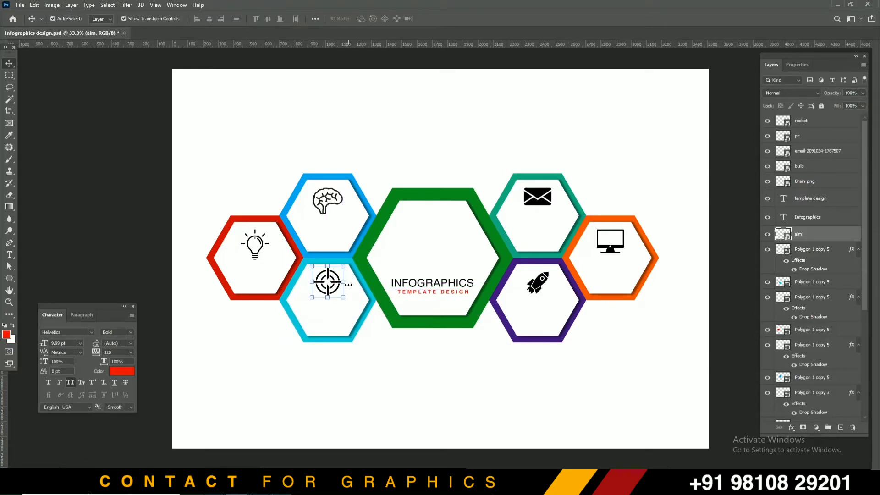
{"action": "key", "text": "shift+Down"}
{"action": "key", "text": "shift+Down"}
{"action": "key", "text": "shift+Down"}
{"action": "key", "text": "shift+Down"}
{"action": "key", "text": "shift+Down"}
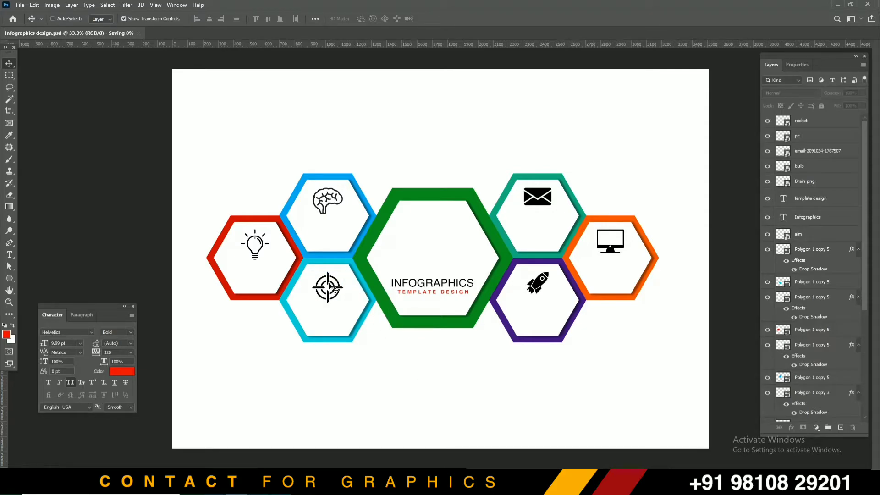
- Centre the aim icon horizontally in the cyan hexagon and save the document
{"action": "left_click", "coordinate": [357, 300], "text": "shift"}
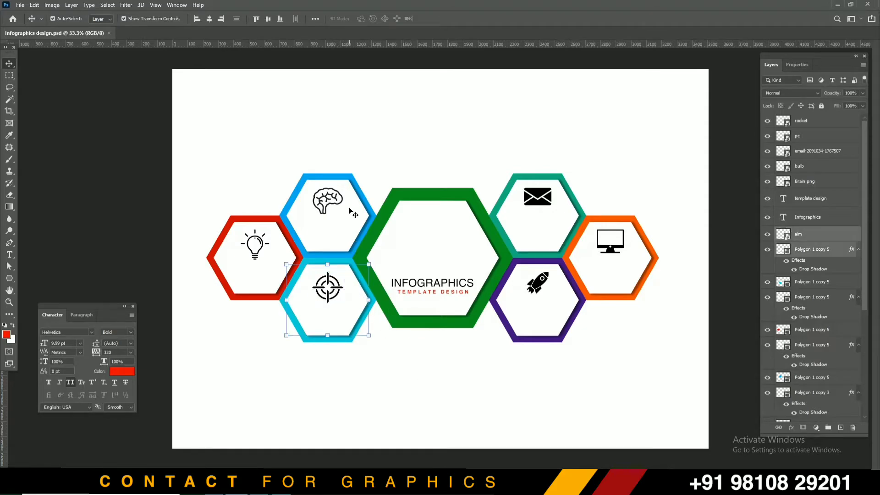
{"action": "left_click", "coordinate": [208, 19]}
{"action": "key", "text": "ctrl+s"}
{"action": "left_click", "coordinate": [390, 102]}
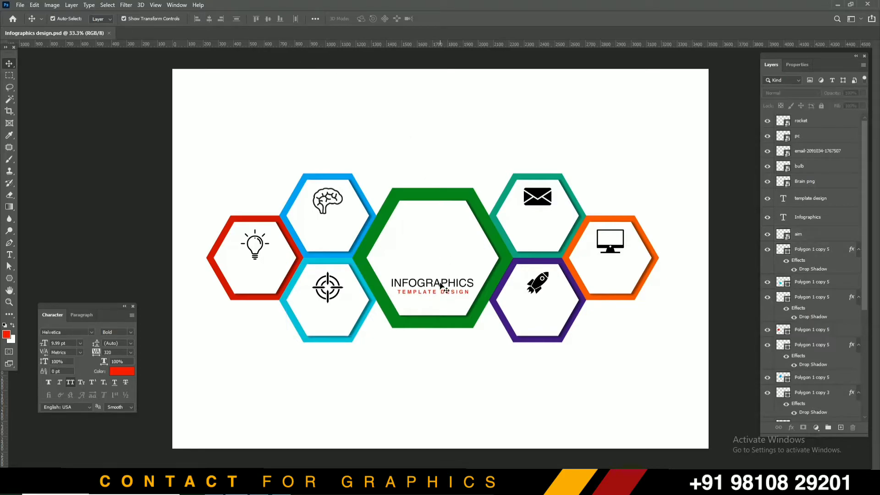
- Group the INFOGRAPHICS and TEMPLATE DESIGN text layers
{"action": "left_click", "coordinate": [441, 286]}
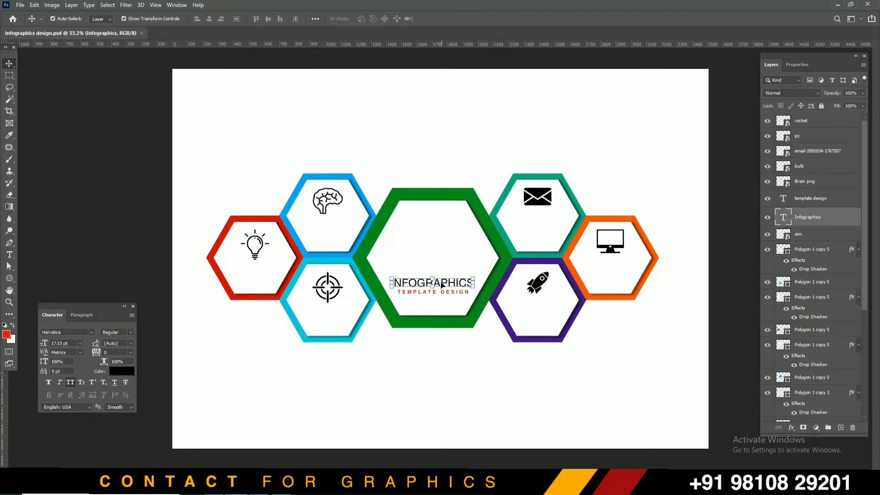
{"action": "left_click", "coordinate": [817, 238], "text": "shift"}
{"action": "left_click", "coordinate": [821, 234], "text": "ctrl"}
{"action": "left_click", "coordinate": [825, 201], "text": "ctrl"}
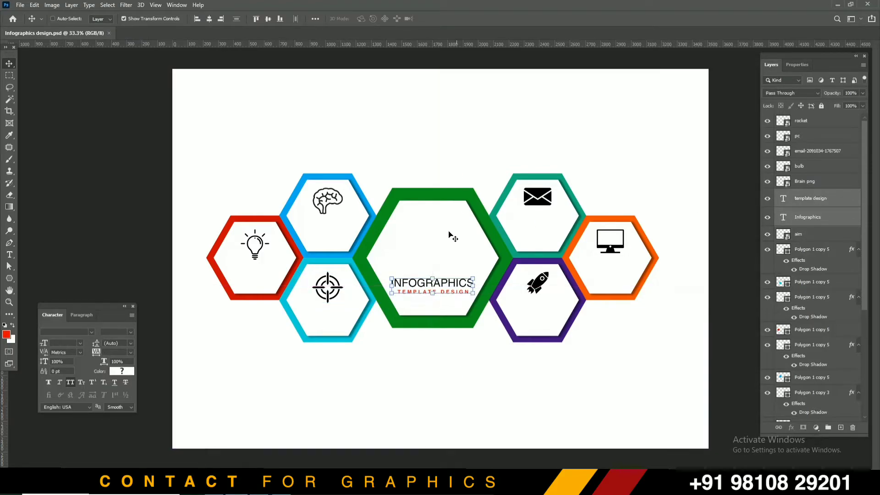
{"action": "key", "text": "ctrl+g"}
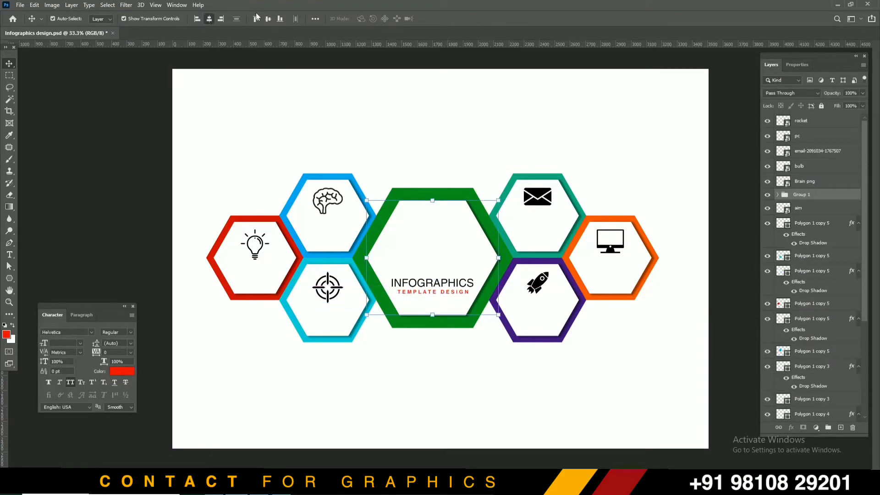
- Centre the grouped title text vertically in the large green hexagon and save the document
{"action": "left_click", "coordinate": [268, 21]}
{"action": "left_click", "coordinate": [411, 99]}
{"action": "key", "text": "ctrl+s"}
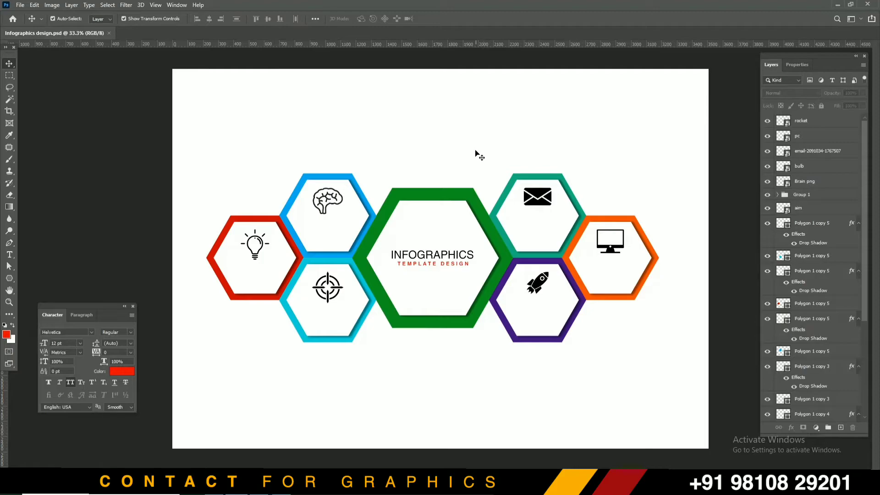
- Duplicate the INFOGRAPHICS title text into the blue hexagon, below the brain icon
{"action": "key", "text": "ctrl+plus"}
{"action": "key", "text": "ctrl+plus"}
{"action": "left_click_drag", "start_coordinate": [223, 110], "coordinate": [370, 223]}
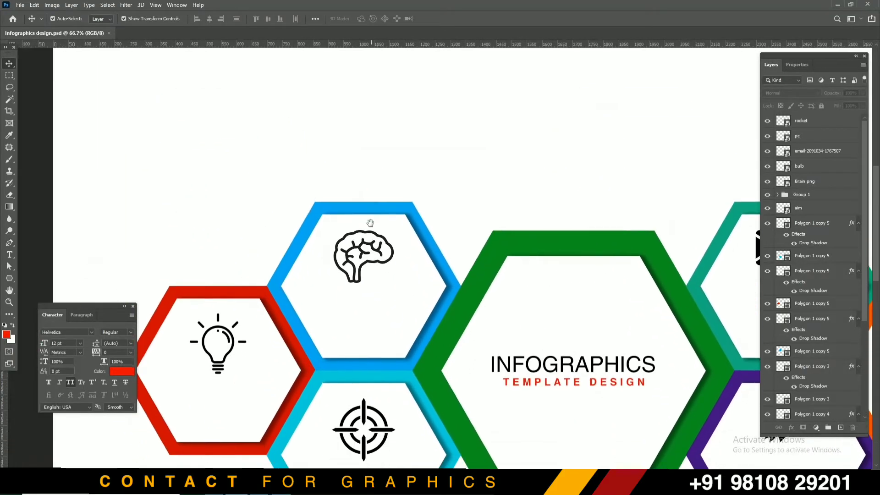
{"action": "left_click_drag", "start_coordinate": [372, 285], "coordinate": [365, 204]}
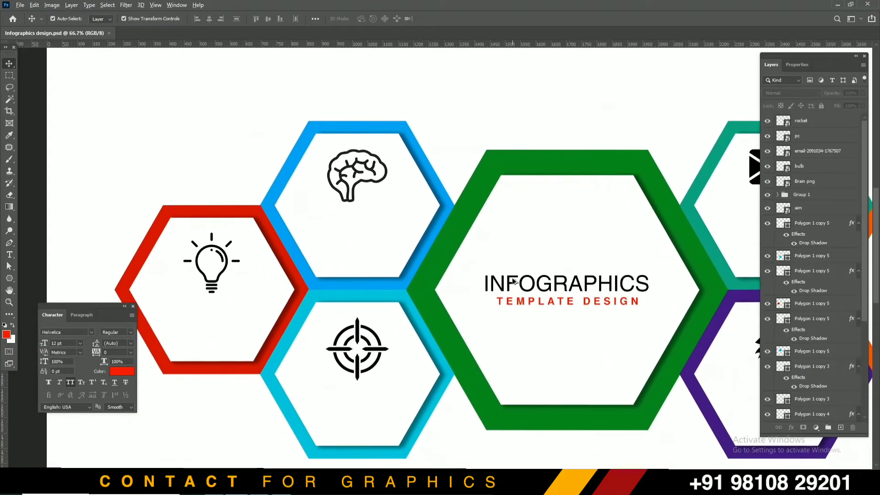
{"action": "left_click_drag", "start_coordinate": [513, 282], "coordinate": [318, 222]}
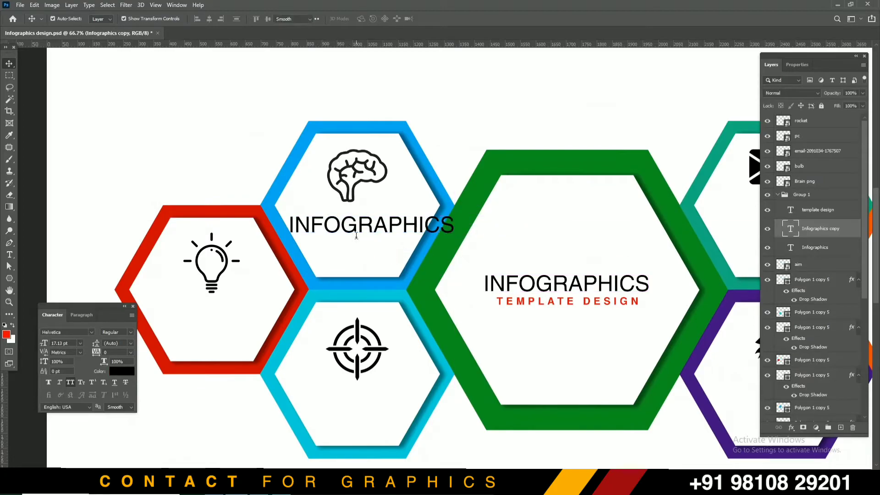
- Replace the copied title's text with HEADING
{"action": "key", "text": "t"}
{"action": "left_click", "coordinate": [356, 236]}
{"action": "key", "text": "ctrl+a"}
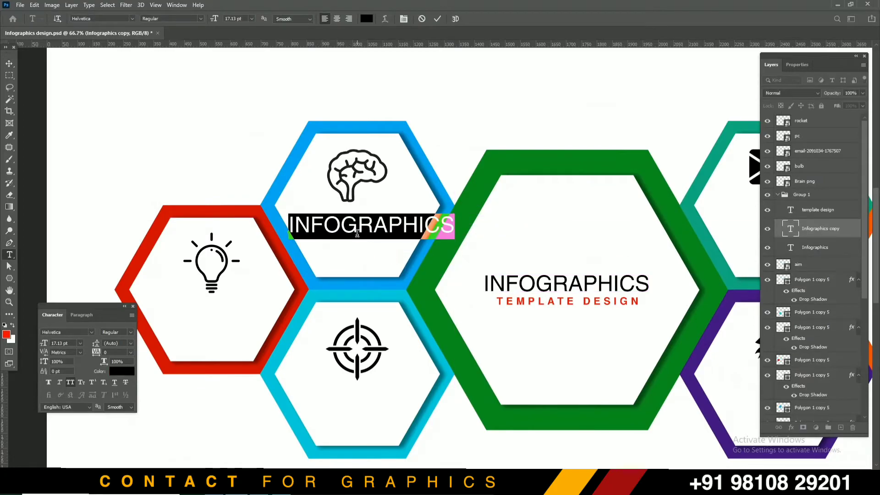
{"action": "type", "text": "HE"}
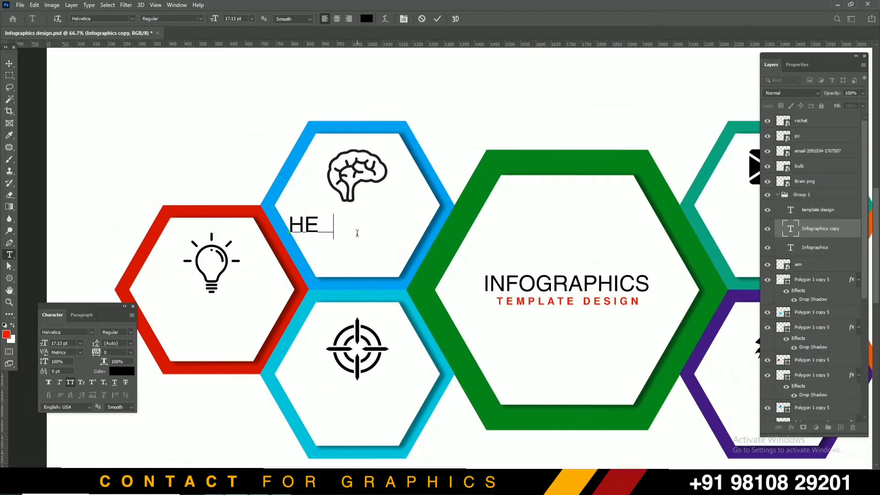
{"action": "type", "text": "AD "}
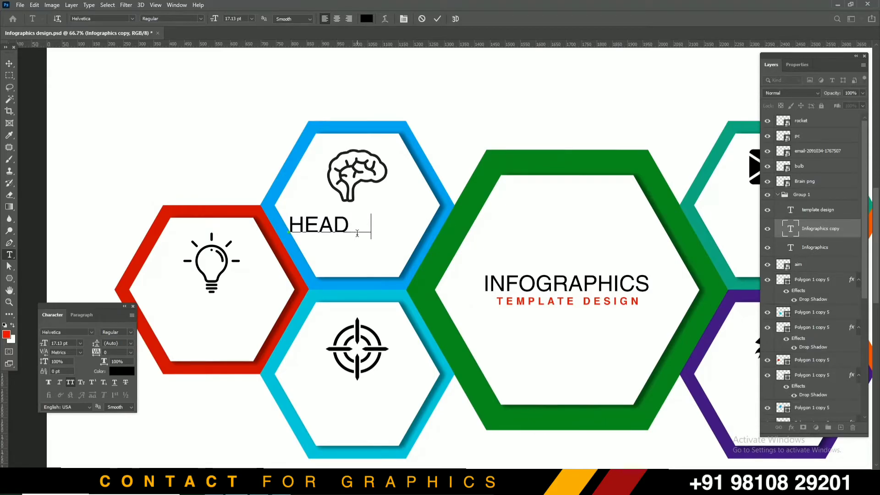
{"action": "type", "text": "ING"}
{"action": "left_click", "coordinate": [9, 63]}
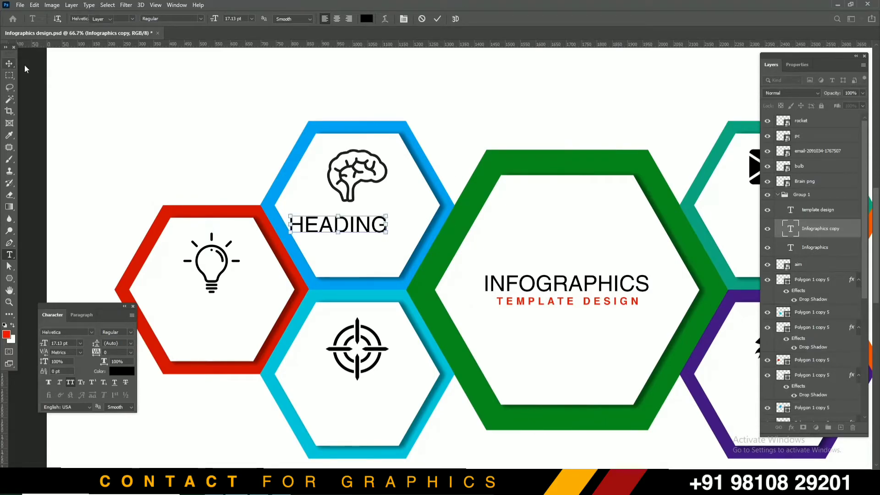
- Scale the HEADING text to 60.11% and centre it beneath the brain icon in the blue hexagon
{"action": "mouse_move", "coordinate": [386, 215]}
{"action": "left_mouse_down"}
{"action": "mouse_move", "coordinate": [341, 229]}
{"action": "mouse_move", "coordinate": [380, 211]}
{"action": "mouse_move", "coordinate": [380, 220]}
{"action": "left_mouse_up"}
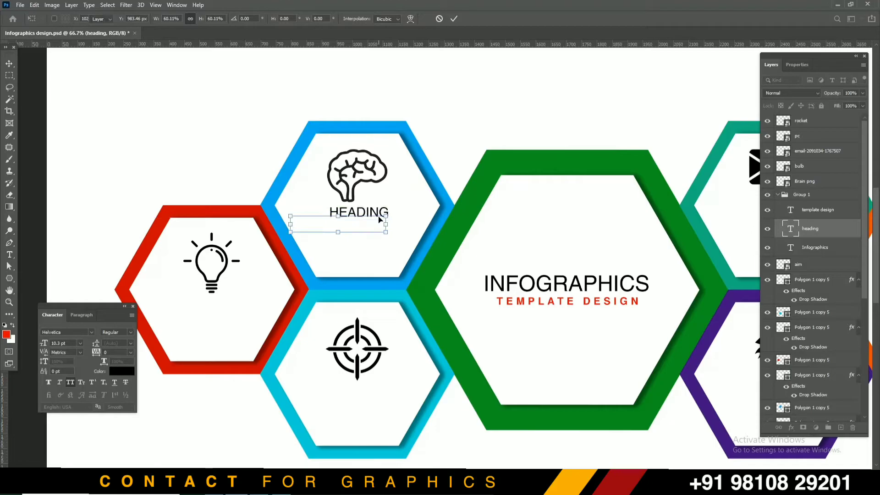
{"action": "key", "text": "Return"}
{"action": "left_click", "coordinate": [442, 197], "text": "shift"}
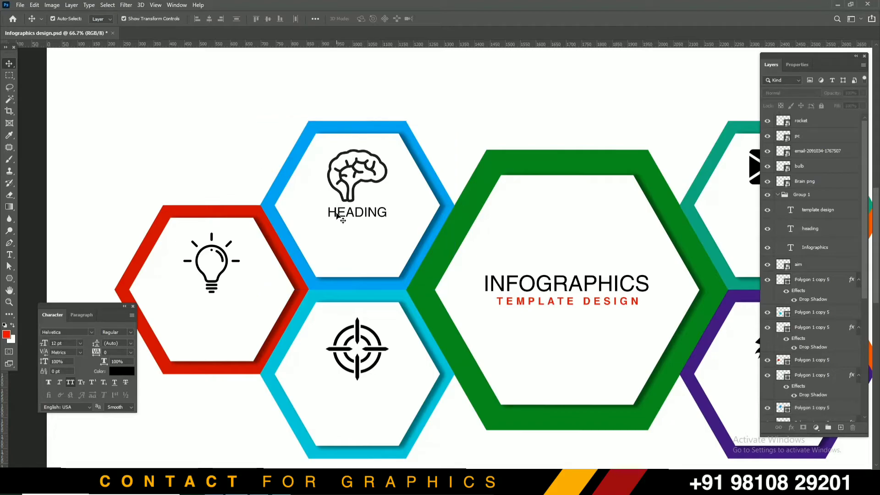
- Set the HEADING text's font style to Bold
{"action": "left_click", "coordinate": [340, 210]}
{"action": "left_click", "coordinate": [131, 332]}
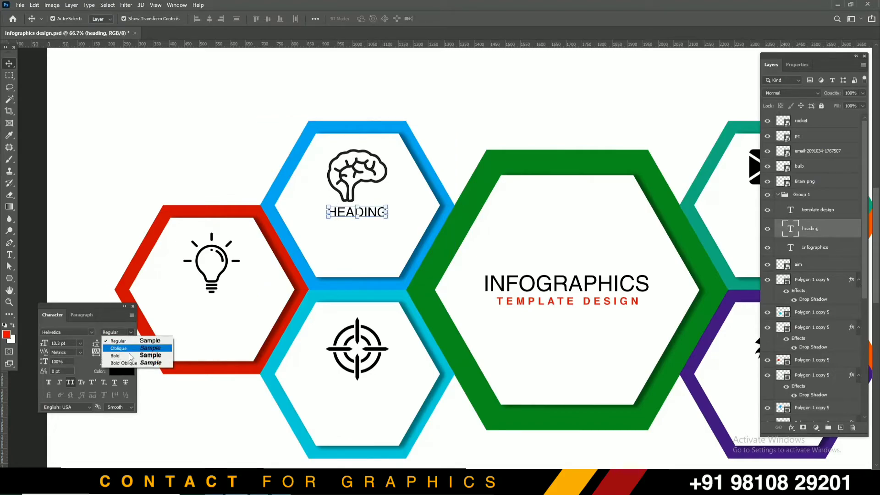
{"action": "left_click", "coordinate": [138, 355]}
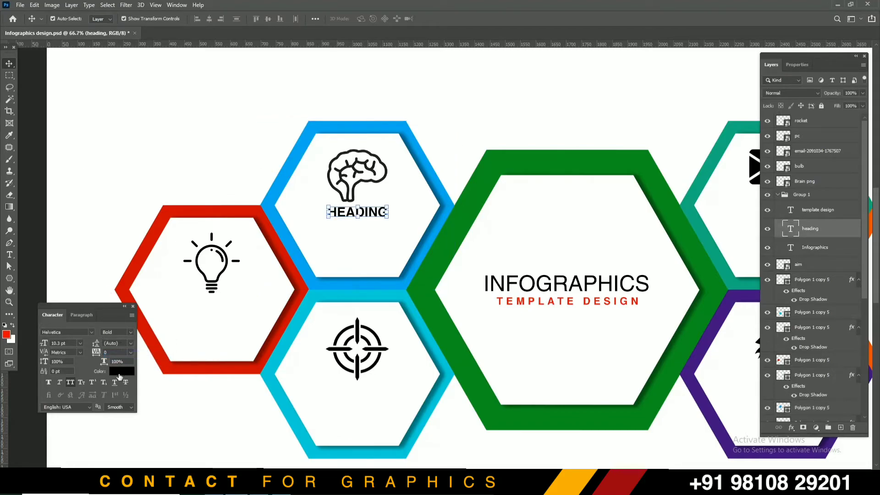
- Recolour the HEADING text with the blue sampled from its hexagon (#00a0f3) and save the document
{"action": "left_click", "coordinate": [120, 372]}
{"action": "left_click", "coordinate": [292, 166]}
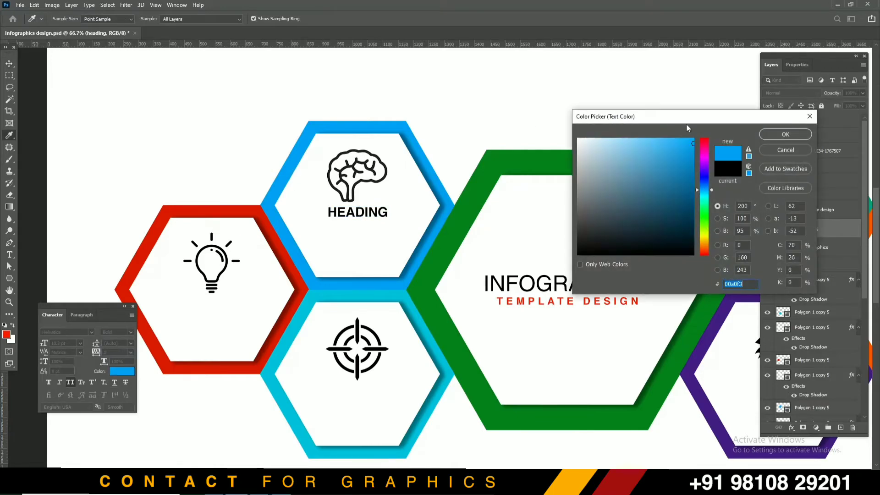
{"action": "left_click", "coordinate": [786, 135]}
{"action": "left_click", "coordinate": [485, 92]}
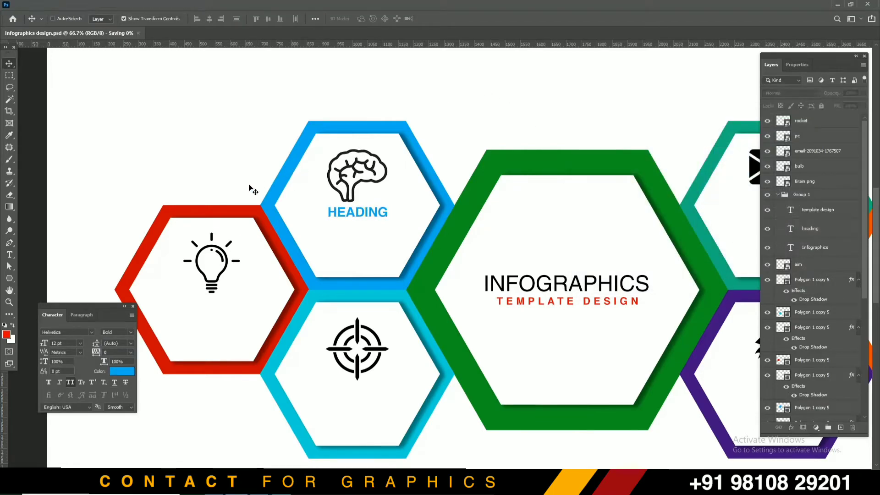
- Insert Lorem Ipsum placeholder text above the hexagons, cut its opening phrase through "ELIT," and delete the remaining text layer
{"action": "key", "text": "t"}
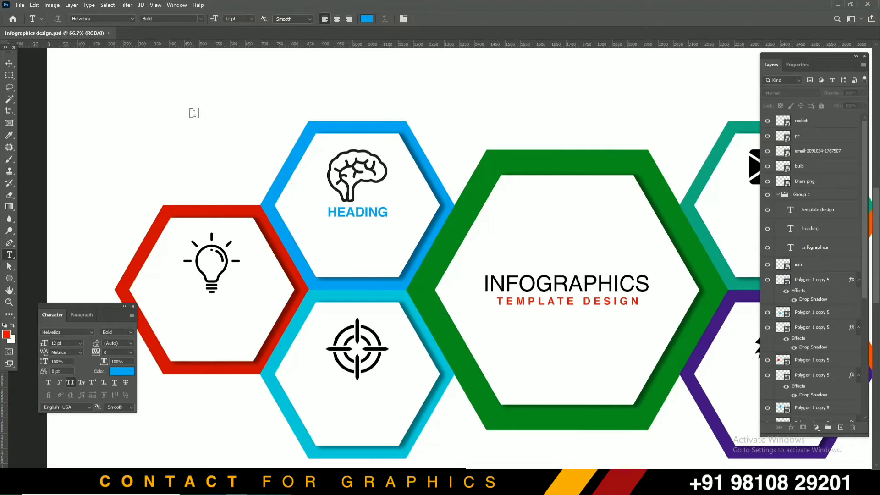
{"action": "left_click", "coordinate": [194, 113]}
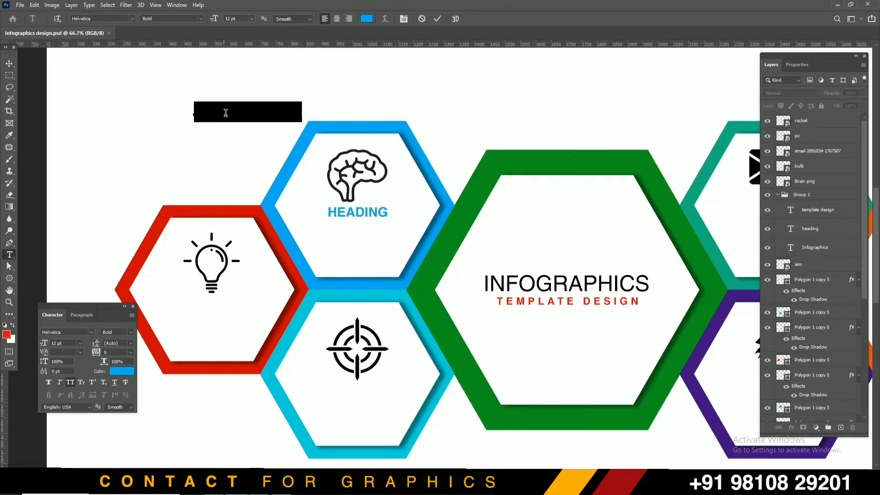
{"action": "left_click", "coordinate": [85, 7]}
{"action": "left_click", "coordinate": [131, 202]}
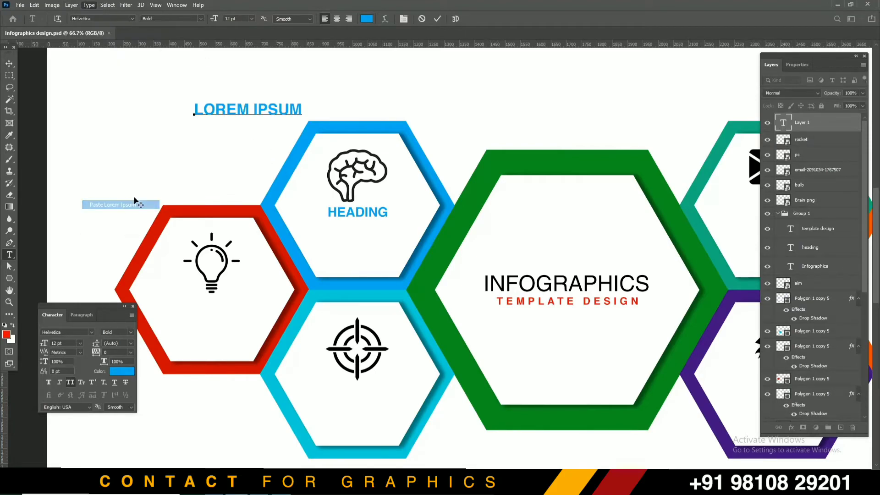
{"action": "left_click_drag", "start_coordinate": [196, 105], "coordinate": [698, 103]}
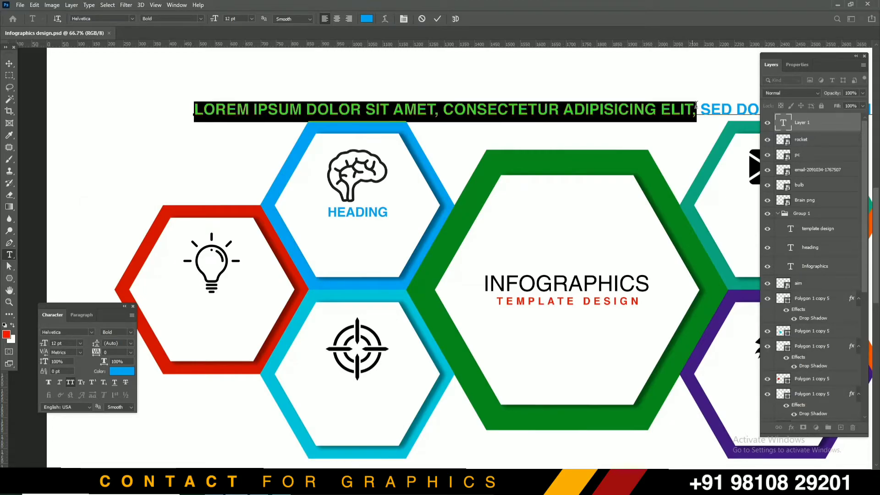
{"action": "key", "text": "BackSpace"}
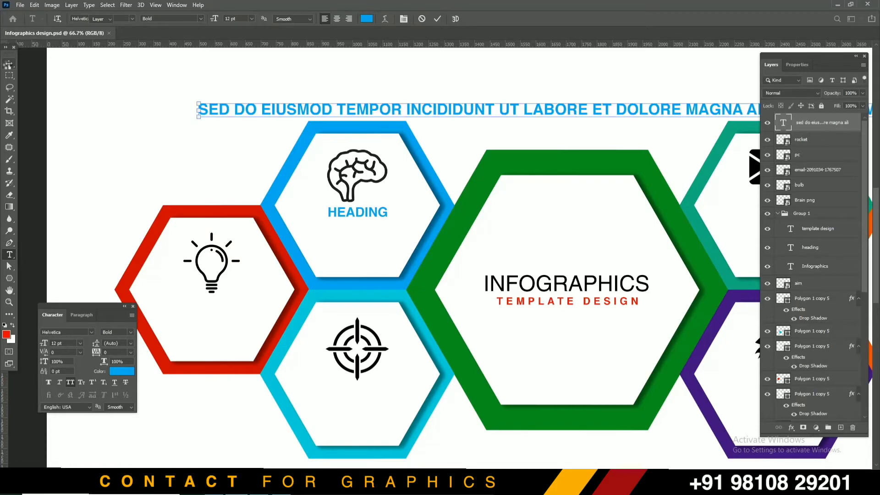
{"action": "left_click", "coordinate": [8, 65]}
{"action": "key", "text": "Delete"}
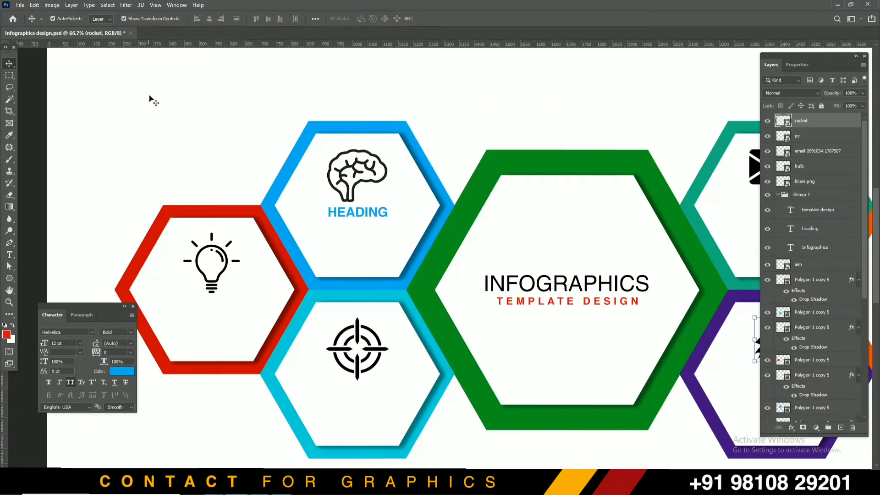
- Add a new text line above the blue hexagon reading "Lorem ipsum dolor sit amet, consectetur adipisicing elit,"
{"action": "key", "text": "t"}
{"action": "left_click", "coordinate": [196, 114]}
{"action": "type", "text": "LOREM IPSUM DOLOR SIT AMET, CONSECTETUR ADIPISICING ELIT,"}
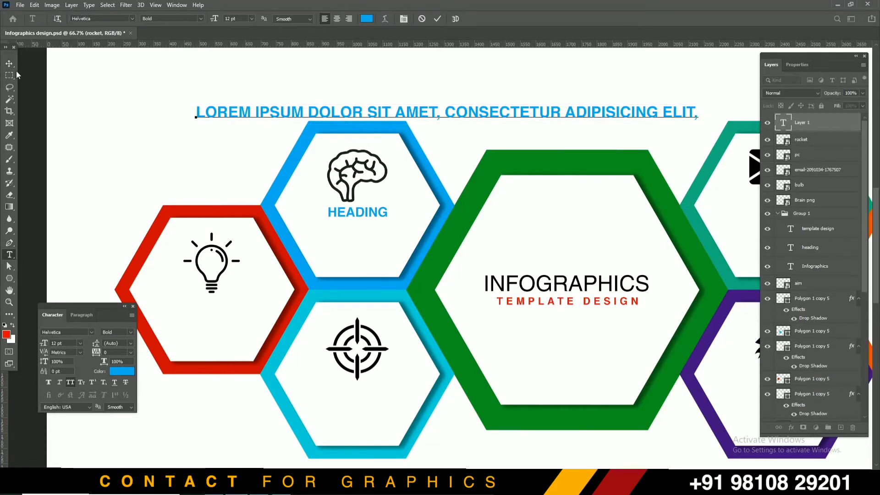
{"action": "left_click", "coordinate": [9, 64]}
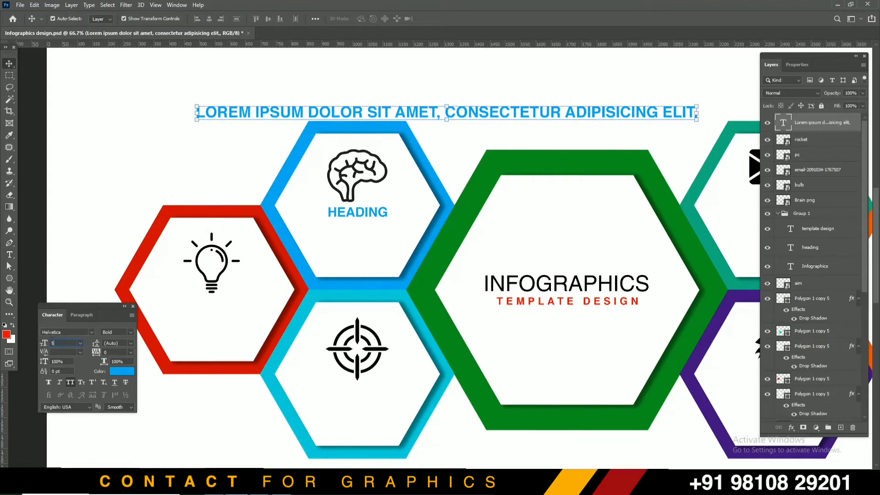
- Set the Lorem ipsum line's font size to 5 pt and its style to Regular
{"action": "left_click", "coordinate": [51, 342]}
{"action": "type", "text": "5"}
{"action": "key", "text": "Return"}
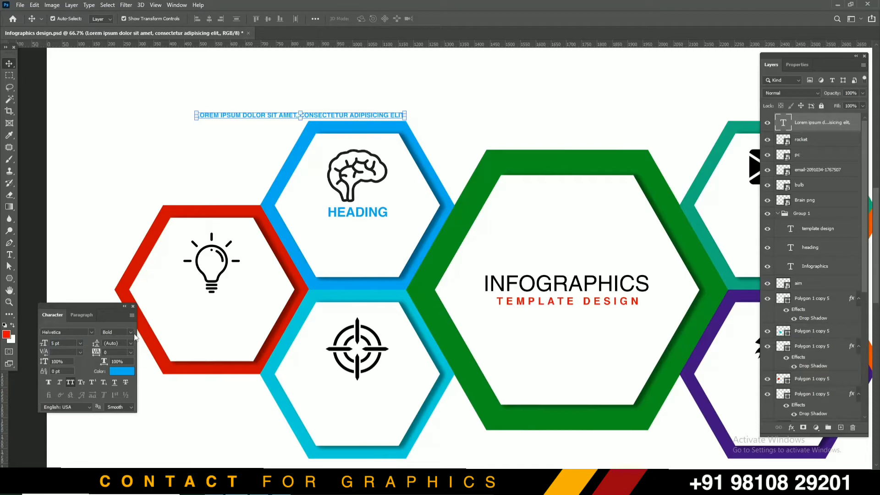
{"action": "left_click", "coordinate": [133, 334]}
{"action": "left_click", "coordinate": [151, 340]}
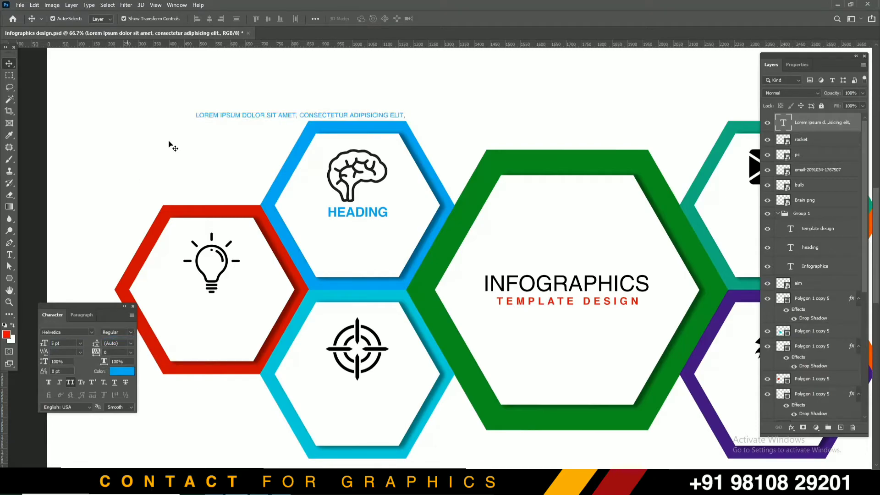
- Turn off All Caps for the Lorem ipsum line and colour it black
{"action": "left_click", "coordinate": [236, 116]}
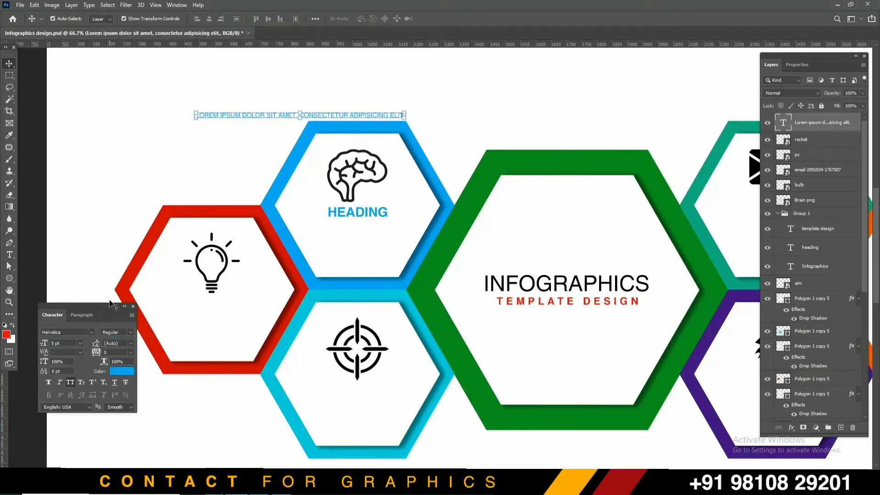
{"action": "left_click", "coordinate": [71, 383]}
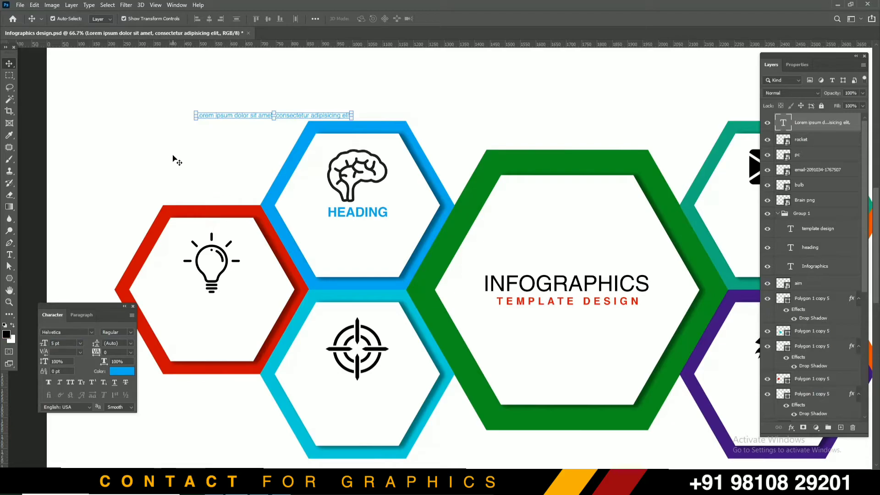
{"action": "key", "text": "ctrl+z"}
{"action": "left_click", "coordinate": [153, 133]}
{"action": "left_click", "coordinate": [282, 117]}
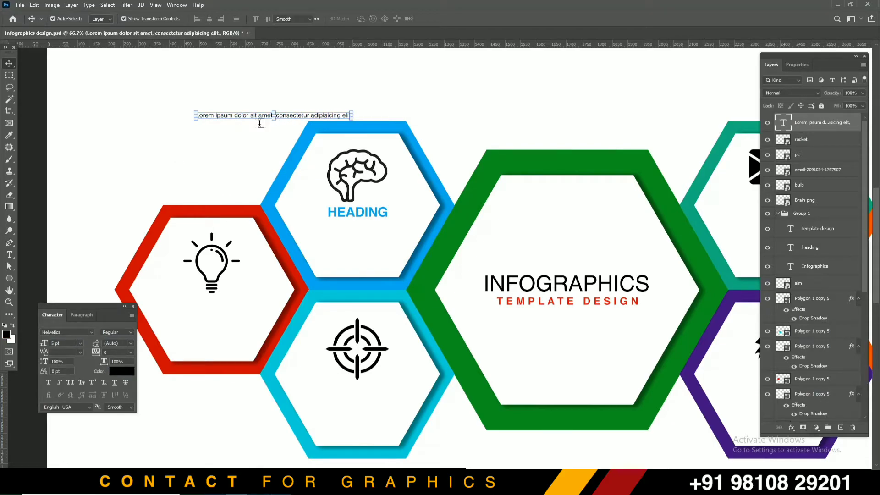
- Break the Lorem ipsum text into three lines, before "dolor" and before "consectetur"
{"action": "key", "text": "t"}
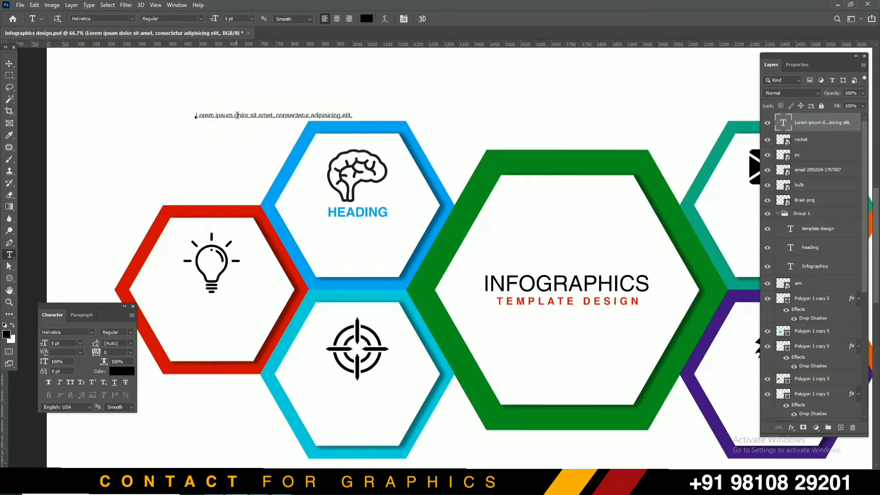
{"action": "left_click", "coordinate": [236, 115]}
{"action": "type", "text": "'"}
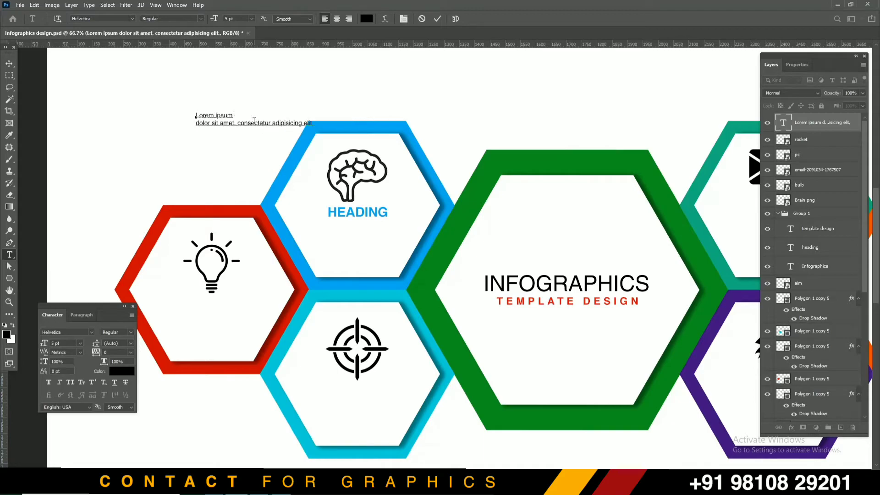
{"action": "key", "text": "Return"}
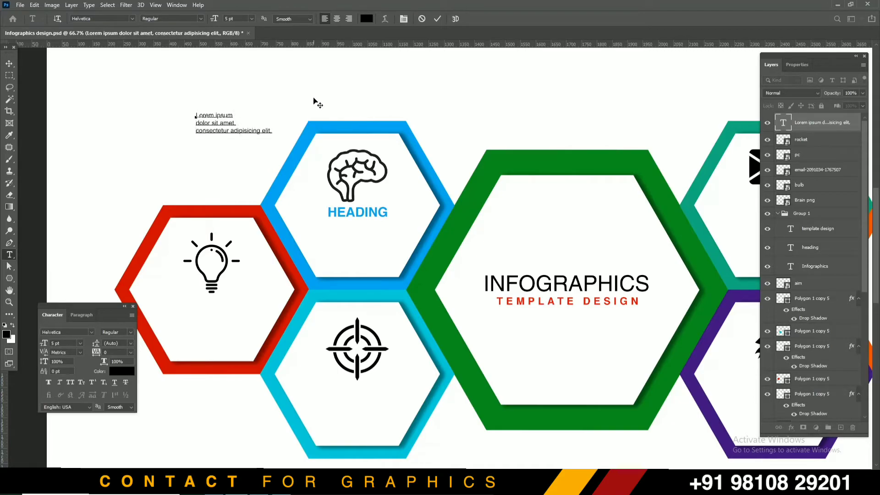
{"action": "left_click", "coordinate": [10, 64]}
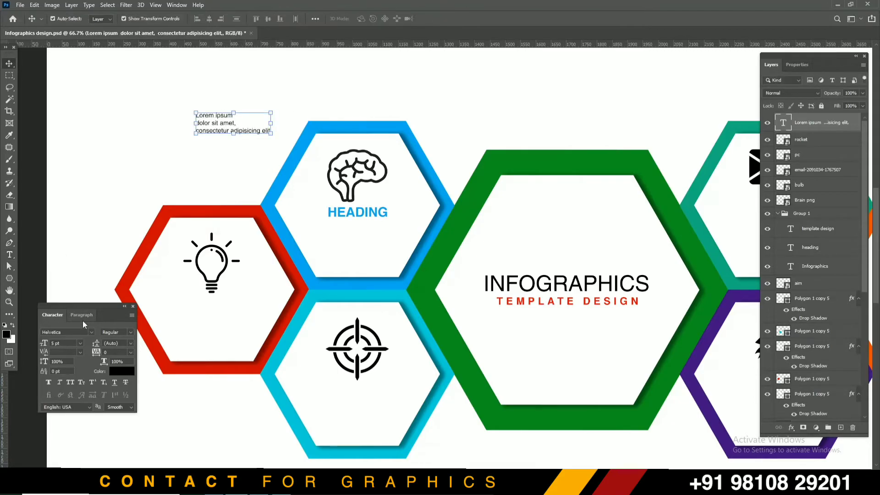
- Centre-align the Lorem ipsum paragraph and move it beneath HEADING in the blue hexagon
{"action": "left_click", "coordinate": [82, 315]}
{"action": "left_click", "coordinate": [61, 331]}
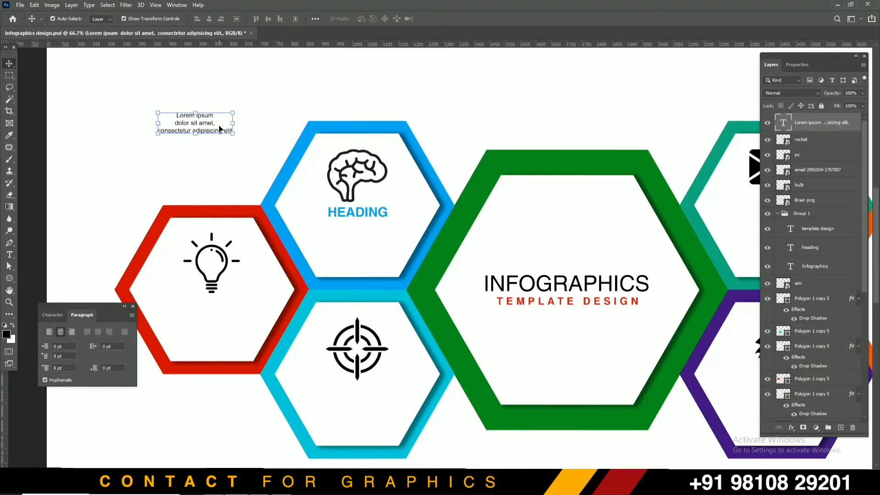
{"action": "left_click_drag", "start_coordinate": [210, 126], "coordinate": [368, 239]}
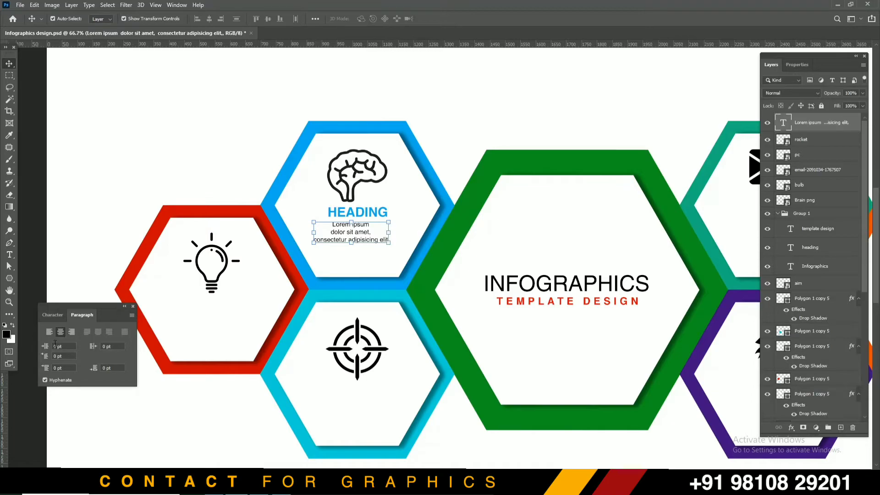
- Set the Lorem ipsum paragraph's font size to 6 pt
{"action": "left_click", "coordinate": [52, 315]}
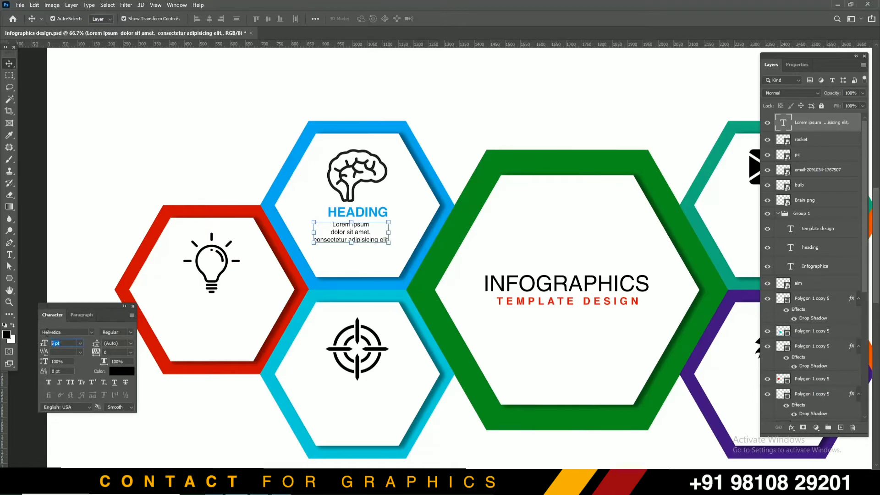
{"action": "type", "text": "6"}
{"action": "key", "text": "Return"}
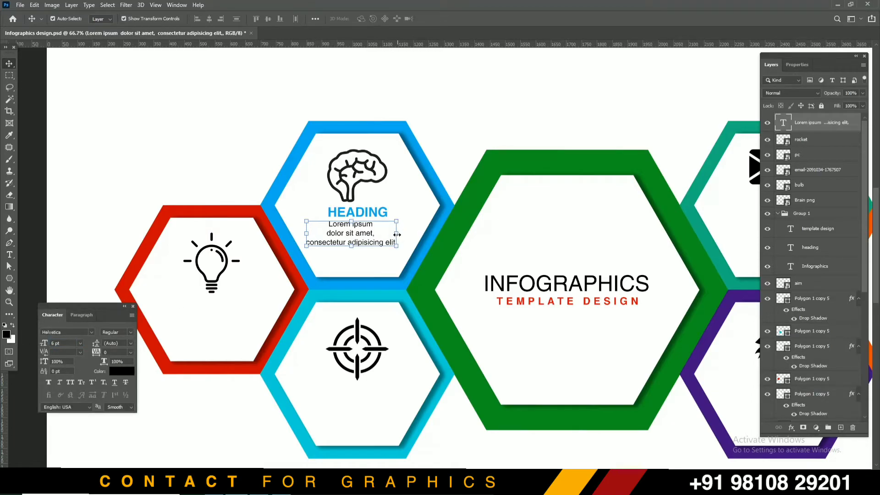
- Reflow the paragraph into two lines, breaking only before "amet,", and nudge it down slightly below HEADING
{"action": "key", "text": "t"}
{"action": "left_click", "coordinate": [325, 234]}
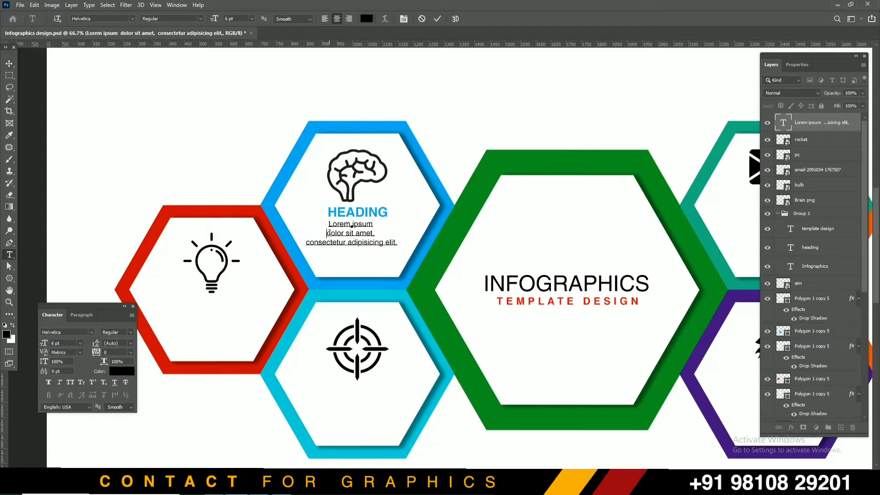
{"action": "key", "text": "BackSpace"}
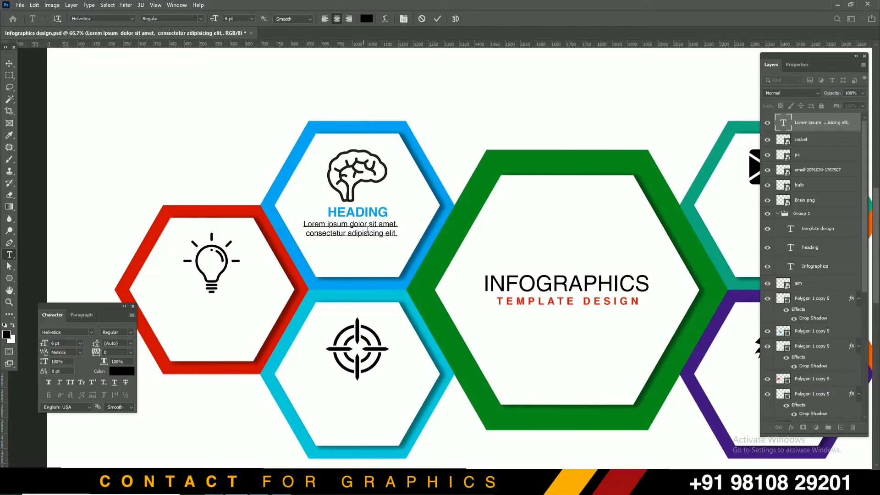
{"action": "key", "text": "Return"}
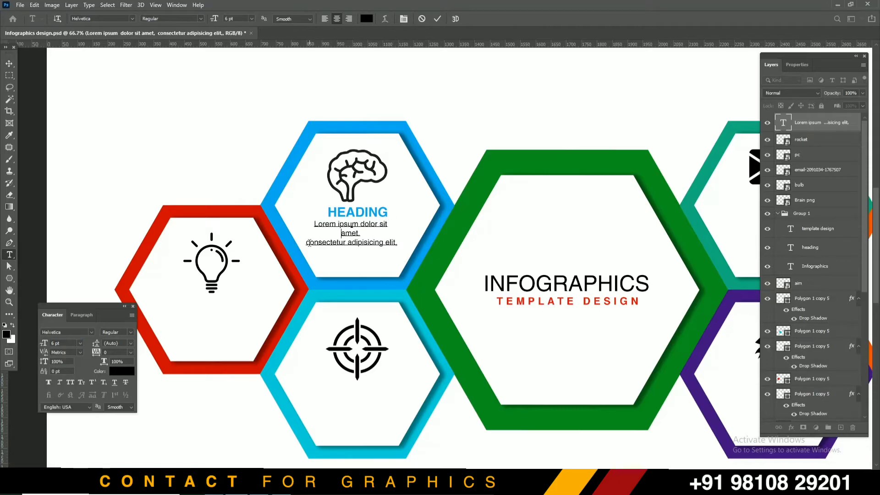
{"action": "key", "text": "BackSpace"}
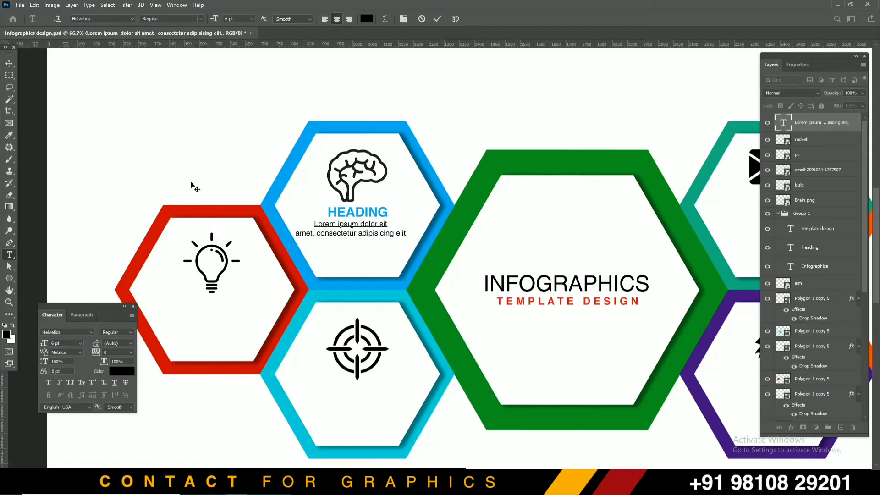
{"action": "left_click", "coordinate": [7, 65]}
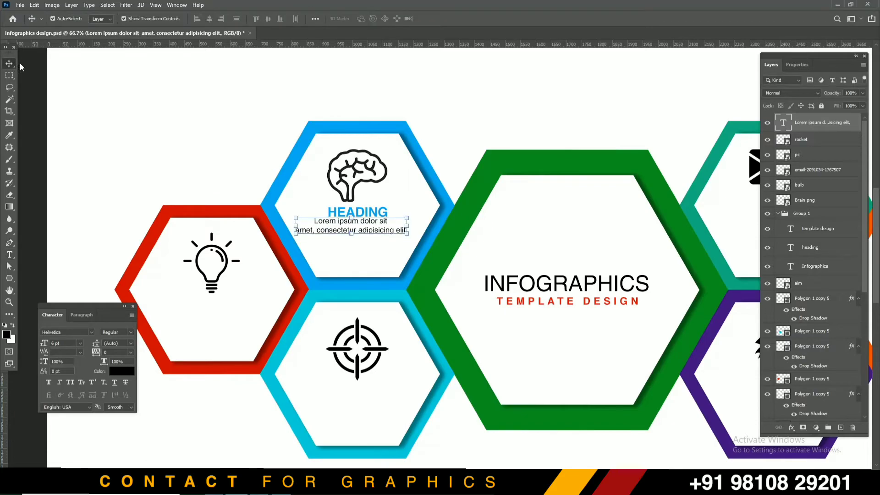
{"action": "key", "text": "shift+Down"}
{"action": "key", "text": "shift+Down"}
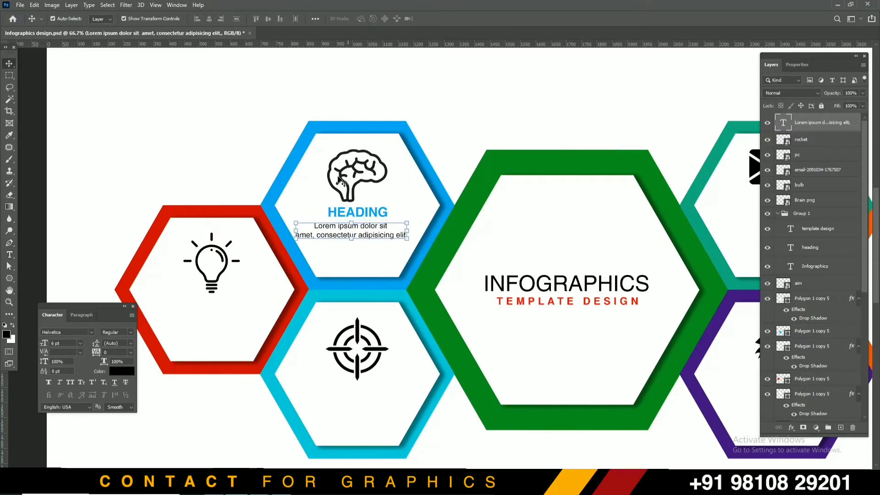
- Align the HEADING and Lorem ipsum texts to the horizontal centre of the blue hexagon
{"action": "left_click", "coordinate": [194, 131]}
{"action": "left_click", "coordinate": [343, 210]}
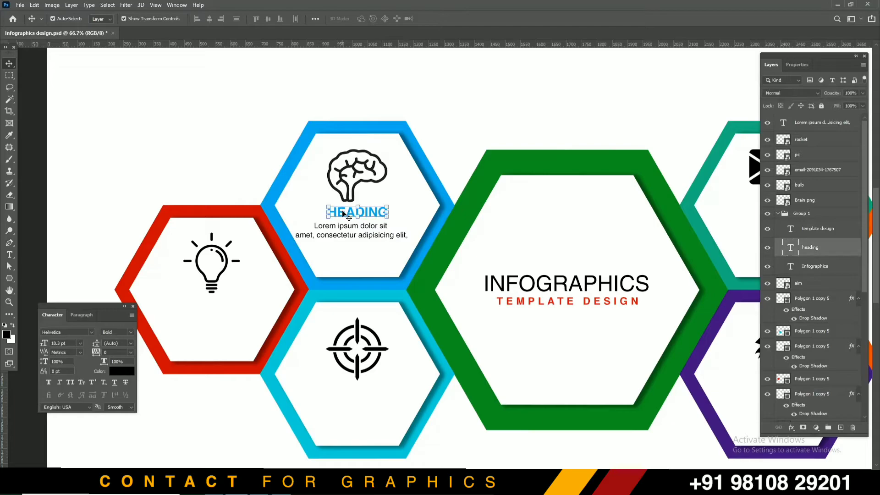
{"action": "left_click", "coordinate": [404, 235], "text": "shift"}
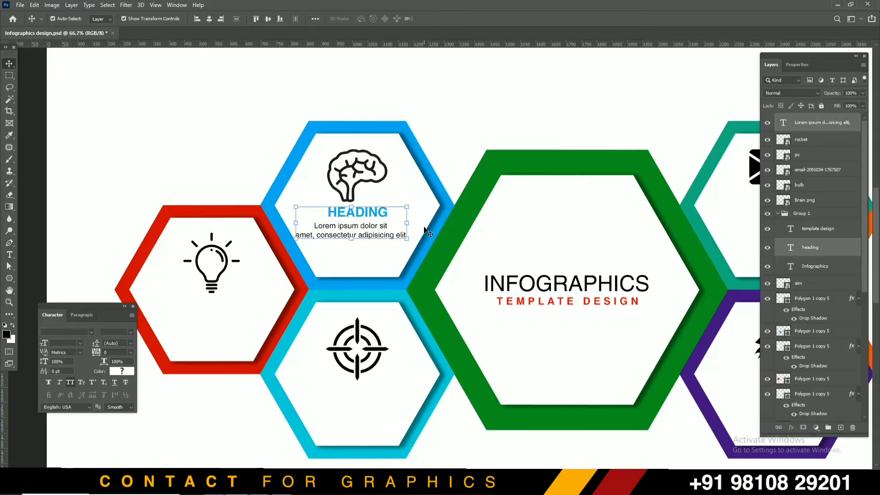
{"action": "left_click", "coordinate": [209, 19]}
{"action": "left_click", "coordinate": [163, 79]}
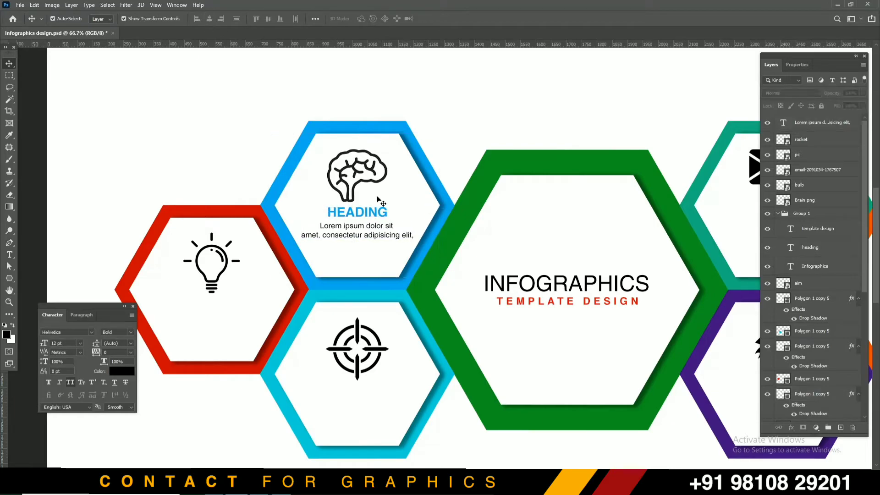
- Remove the trailing comma after "elit" in the blue hexagon's paragraph and save the document
{"action": "double_click", "coordinate": [379, 235]}
{"action": "left_click", "coordinate": [422, 235]}
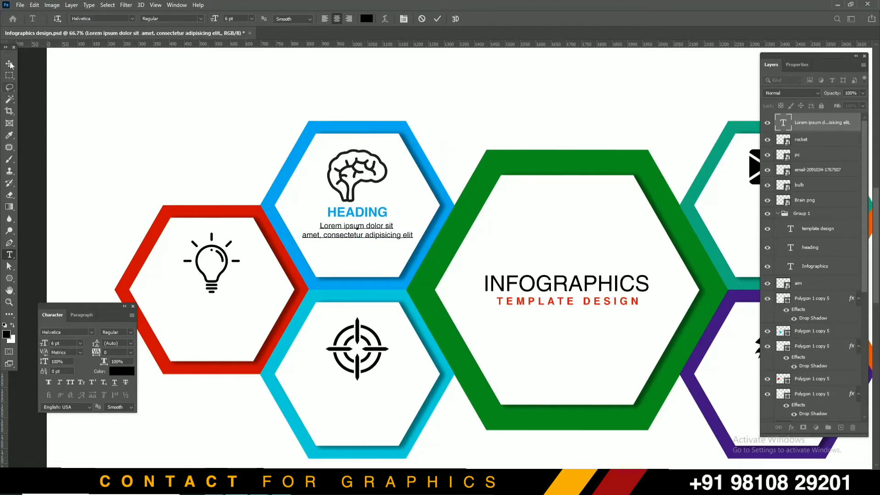
{"action": "key", "text": "ctrl+s"}
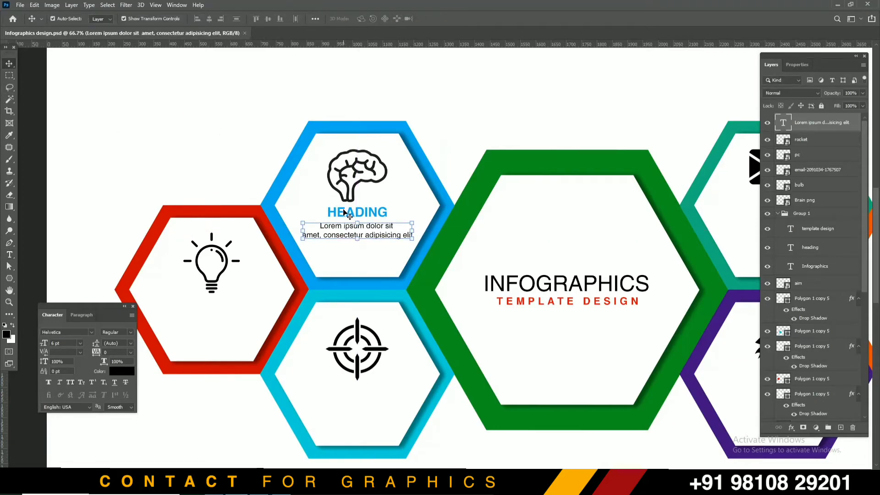
- Duplicate the HEADING and Lorem ipsum texts into the red hexagon, centred below the bulb icon
{"action": "left_click", "coordinate": [348, 214], "text": "shift"}
{"action": "left_click_drag", "start_coordinate": [346, 215], "coordinate": [217, 239]}
{"action": "left_click", "coordinate": [259, 157]}
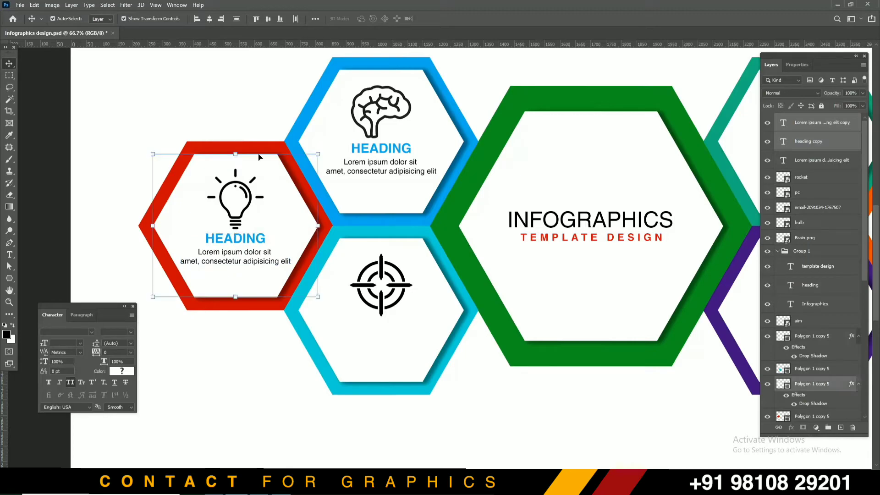
- Duplicate the red hexagon's HEADING and Lorem ipsum texts into the cyan hexagon, centred below the target icon
{"action": "left_click", "coordinate": [170, 59]}
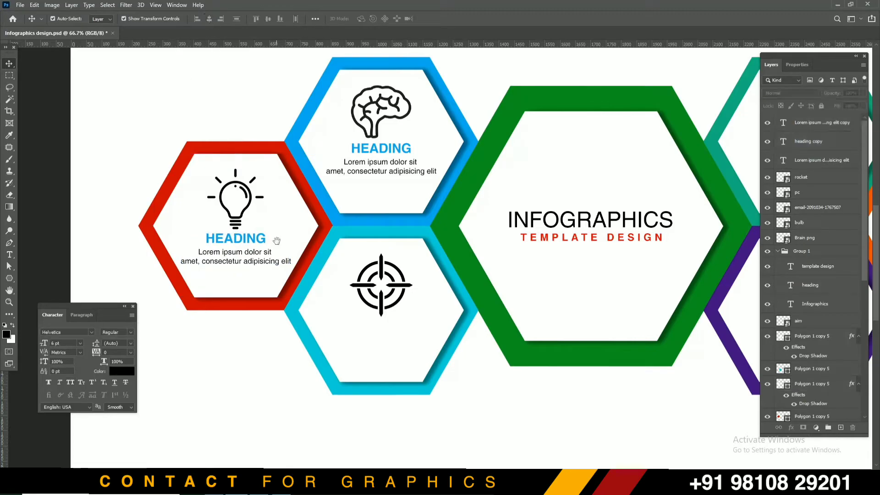
{"action": "left_click_drag", "start_coordinate": [275, 236], "coordinate": [247, 170]}
{"action": "double_click", "coordinate": [220, 172]}
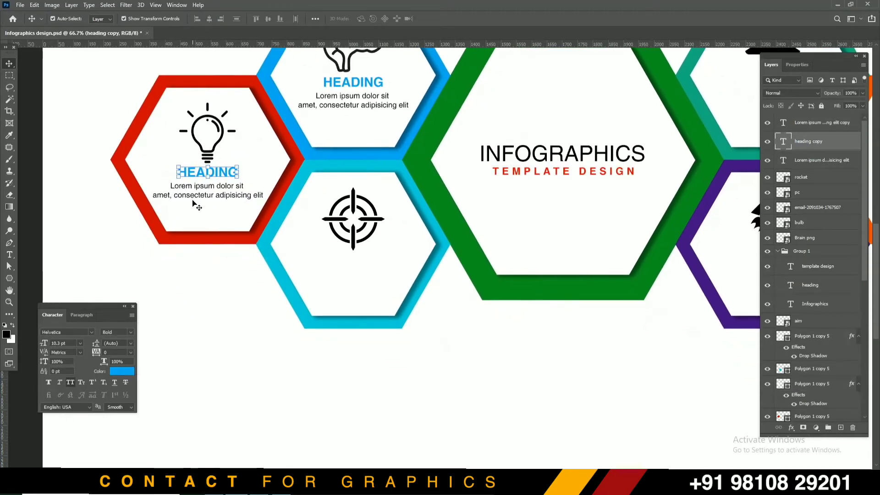
{"action": "left_click", "coordinate": [193, 203], "text": "shift"}
{"action": "left_click", "coordinate": [201, 195]}
{"action": "left_click", "coordinate": [220, 173], "text": "shift"}
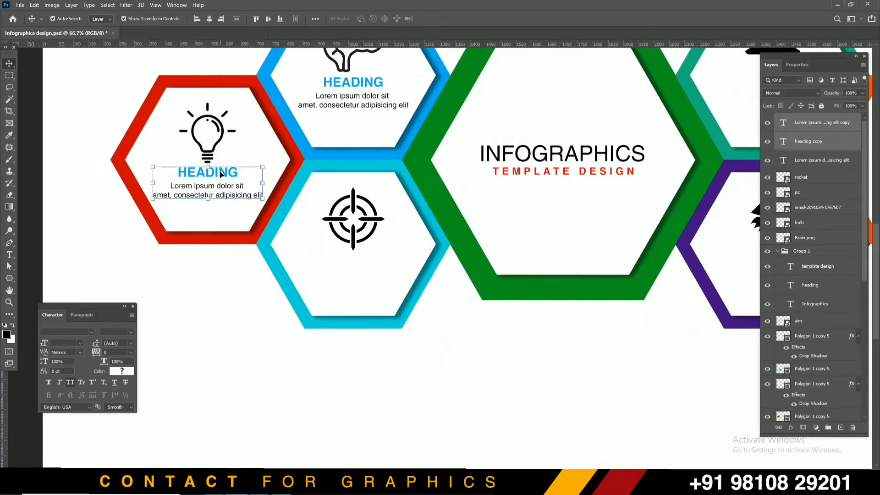
{"action": "left_click_drag", "start_coordinate": [220, 173], "coordinate": [369, 265]}
- Nudge the HEADING and paragraph slightly down in the blue hexagon and slightly up in the cyan hexagon
{"action": "scroll", "coordinate": [360, 138], "scroll_direction": "up", "scroll_amount": 2}
{"action": "left_click", "coordinate": [365, 92]}
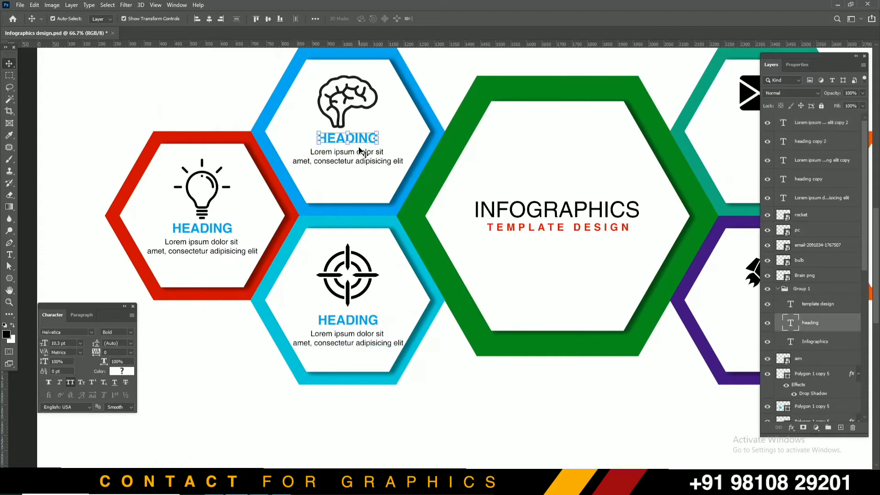
{"action": "left_click", "coordinate": [359, 164], "text": "shift"}
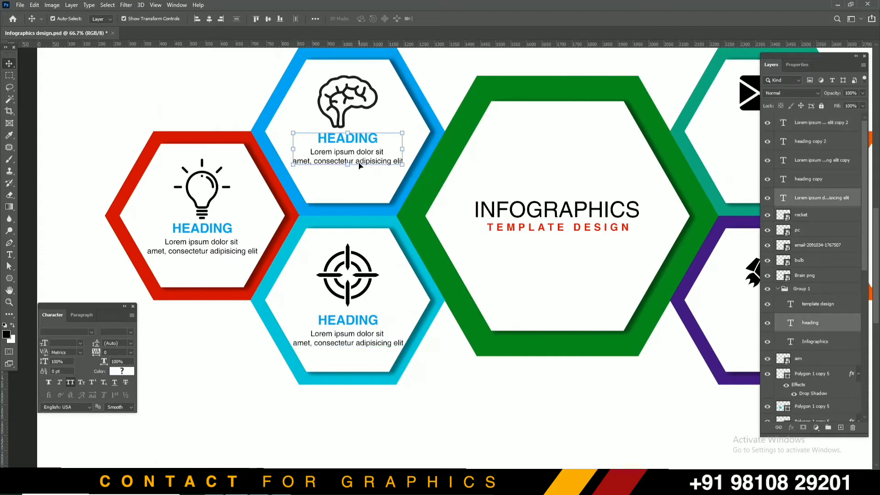
{"action": "left_click_drag", "start_coordinate": [360, 166], "coordinate": [359, 167]}
{"action": "left_click", "coordinate": [356, 319]}
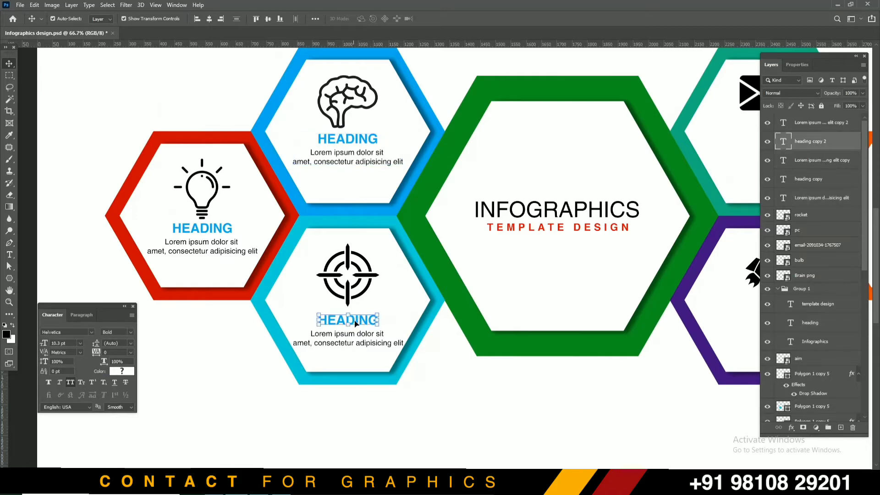
{"action": "left_click", "coordinate": [336, 343], "text": "shift"}
{"action": "left_click_drag", "start_coordinate": [358, 325], "coordinate": [359, 324]}
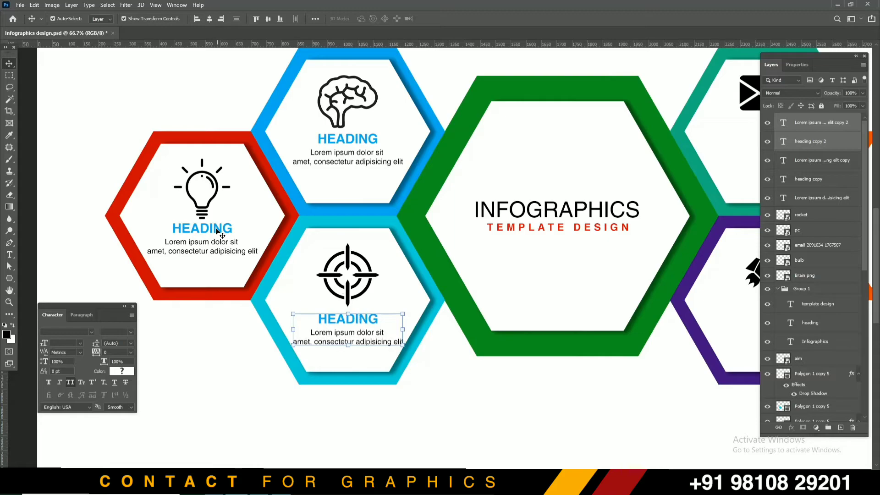
- Nudge the HEADING and paragraph in the red hexagon slightly down, away from the bulb icon
{"action": "left_click", "coordinate": [201, 231]}
{"action": "left_click", "coordinate": [189, 252], "text": "shift"}
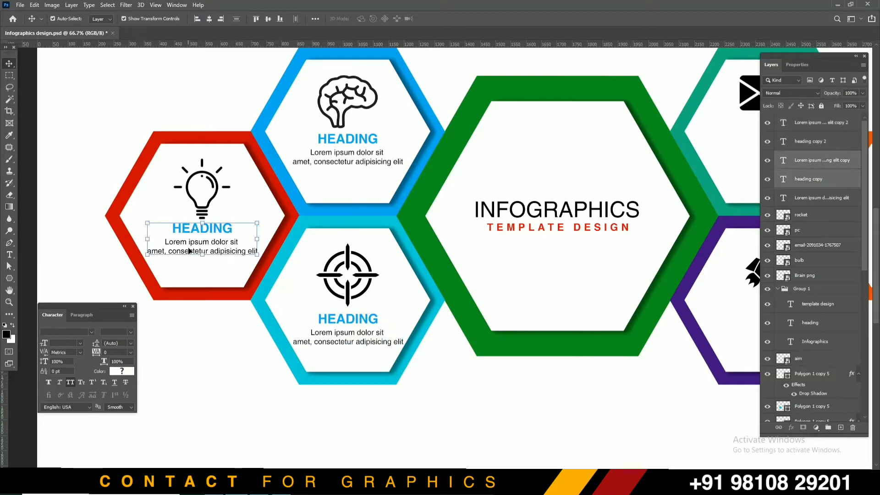
{"action": "left_click_drag", "start_coordinate": [194, 248], "coordinate": [195, 249]}
{"action": "left_click", "coordinate": [216, 355]}
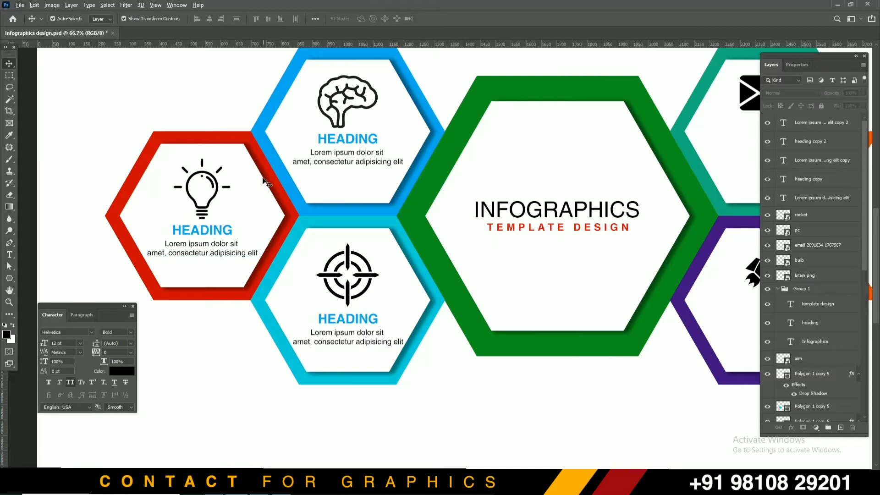
- Recolour the red hexagon's HEADING with the red sampled from its hexagon border
{"action": "key", "text": "ctrl+minus"}
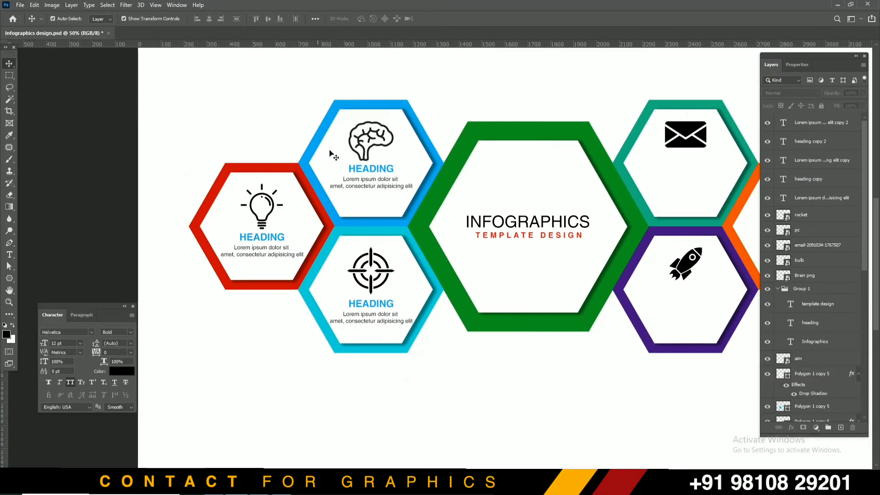
{"action": "left_click", "coordinate": [283, 241]}
{"action": "left_click", "coordinate": [118, 375]}
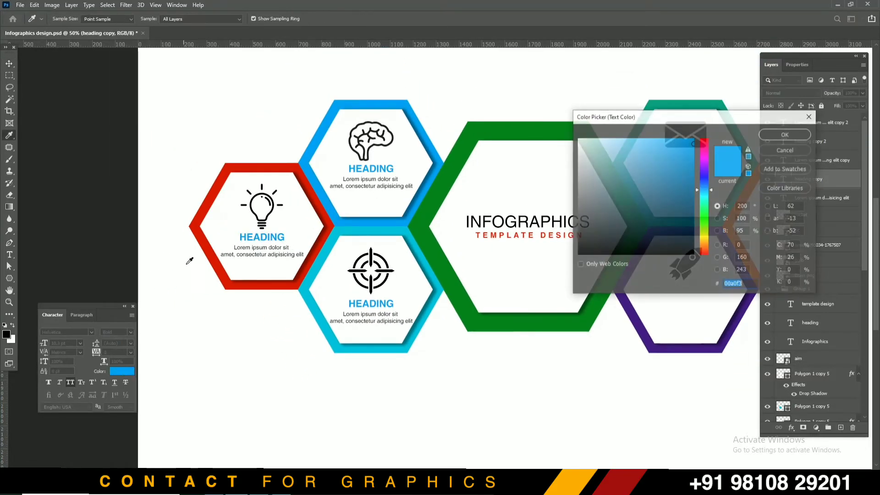
{"action": "left_click", "coordinate": [209, 248]}
{"action": "left_click", "coordinate": [786, 134]}
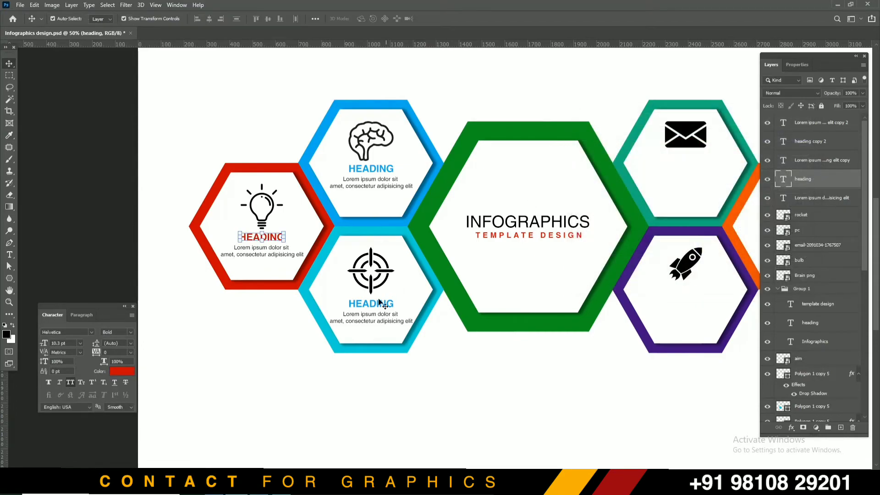
- Recolour the cyan hexagon's HEADING with #00c0dc sampled from its hexagon border
{"action": "left_click", "coordinate": [374, 307]}
{"action": "left_click", "coordinate": [122, 372]}
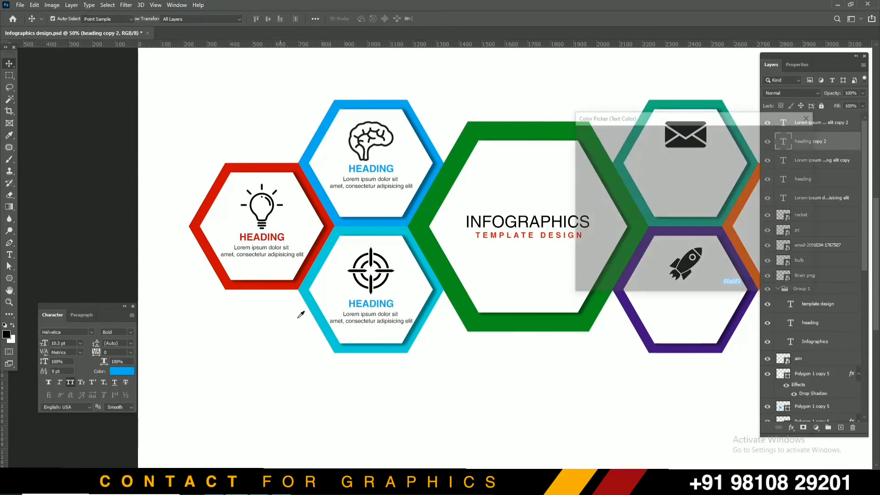
{"action": "left_click", "coordinate": [318, 303]}
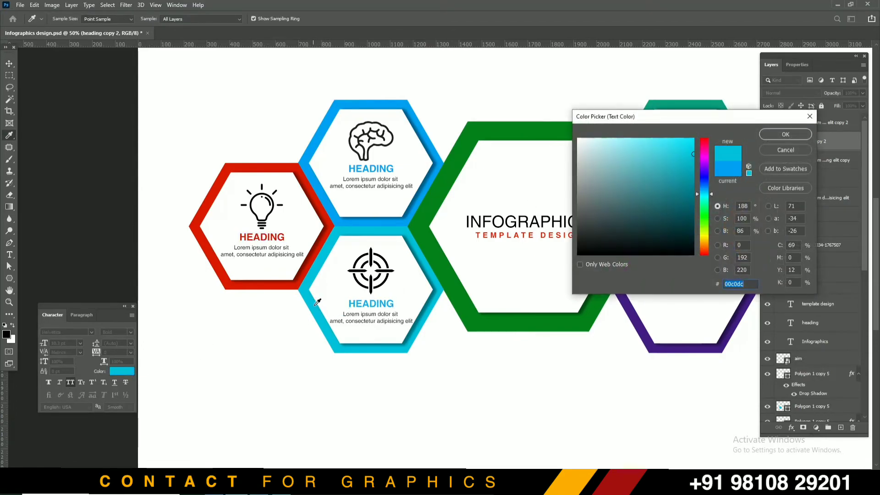
{"action": "left_click", "coordinate": [786, 135]}
{"action": "key", "text": "v"}
- Duplicate the red, blue and cyan hexagons' heading and paragraph texts, placing the blue and cyan copies in the teal and purple hexagons
{"action": "left_click_drag", "start_coordinate": [536, 213], "coordinate": [374, 248]}
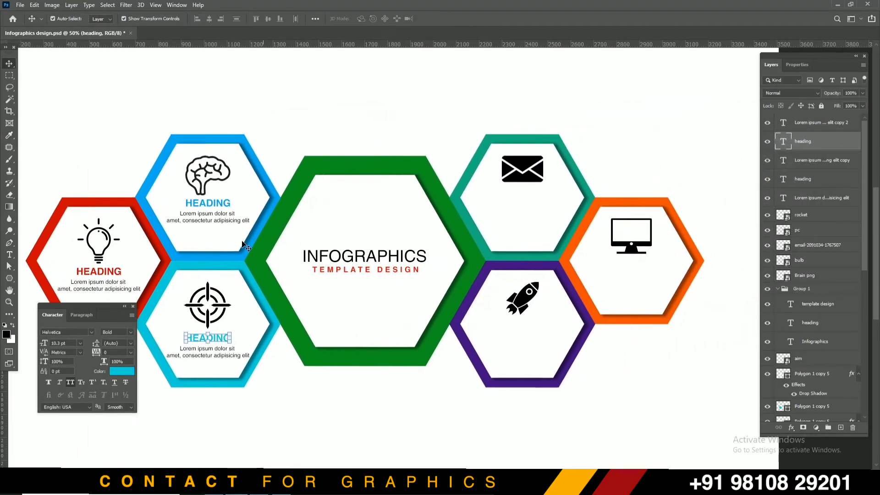
{"action": "left_click", "coordinate": [209, 206]}
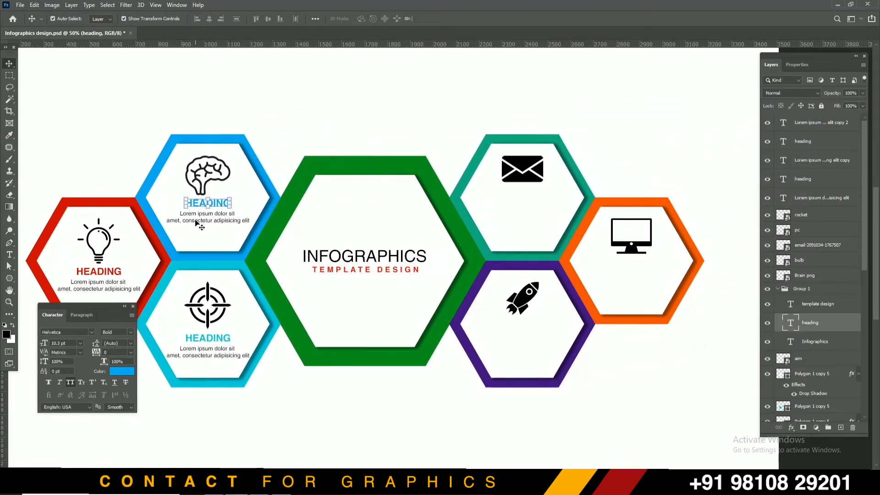
{"action": "left_click", "coordinate": [196, 222], "text": "shift"}
{"action": "left_click", "coordinate": [213, 338], "text": "shift"}
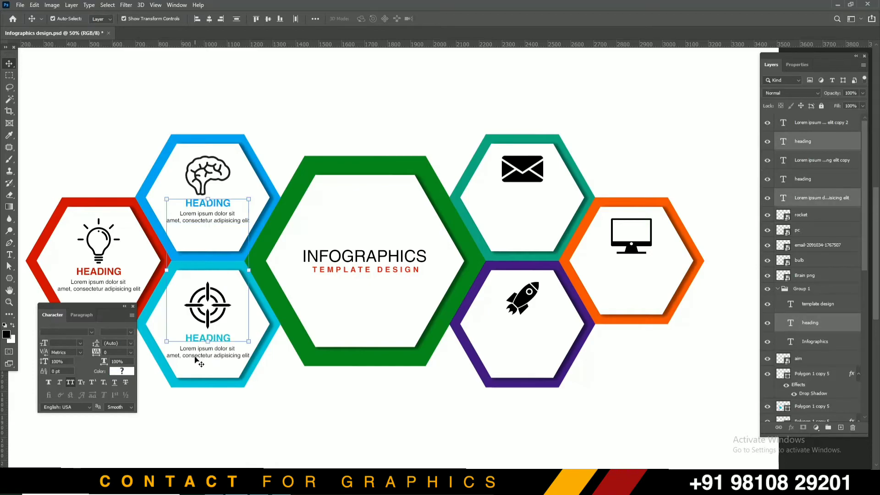
{"action": "left_click", "coordinate": [196, 357], "text": "shift"}
{"action": "left_click", "coordinate": [117, 275], "text": "shift"}
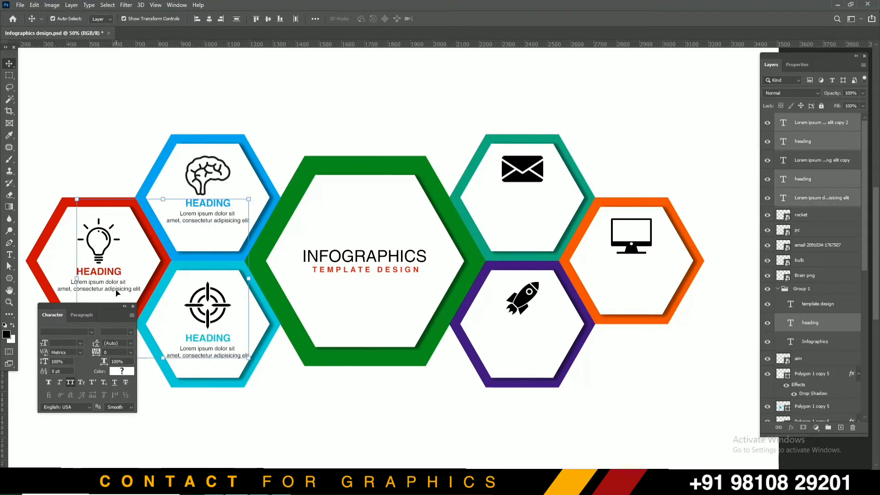
{"action": "left_click", "coordinate": [119, 289], "text": "shift"}
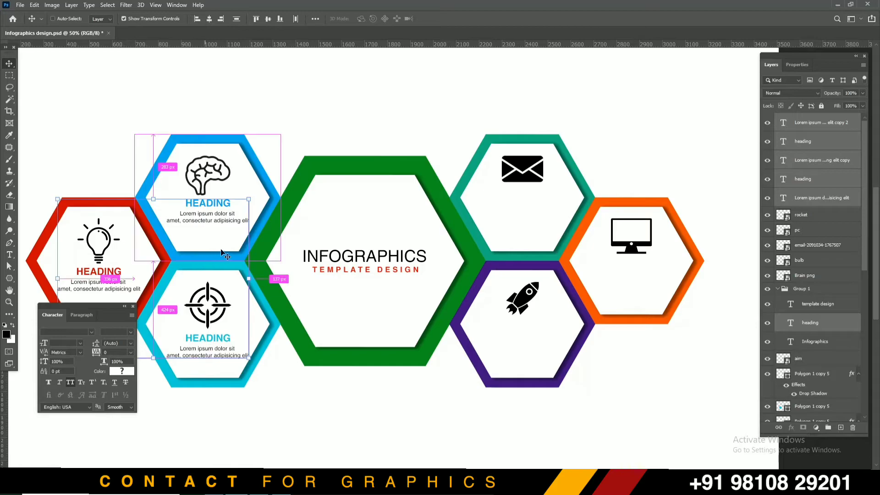
{"action": "key", "text": "ctrl+j"}
{"action": "left_click_drag", "start_coordinate": [231, 242], "coordinate": [536, 215]}
{"action": "key", "text": "Return"}
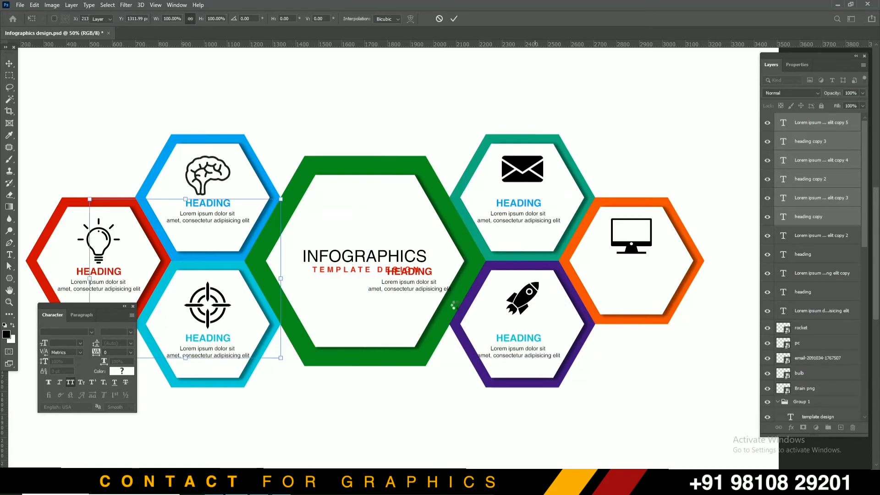
- Move the copied red HEADING and its paragraph from the green hexagon into the orange hexagon, below the monitor icon
{"action": "left_click", "coordinate": [424, 272]}
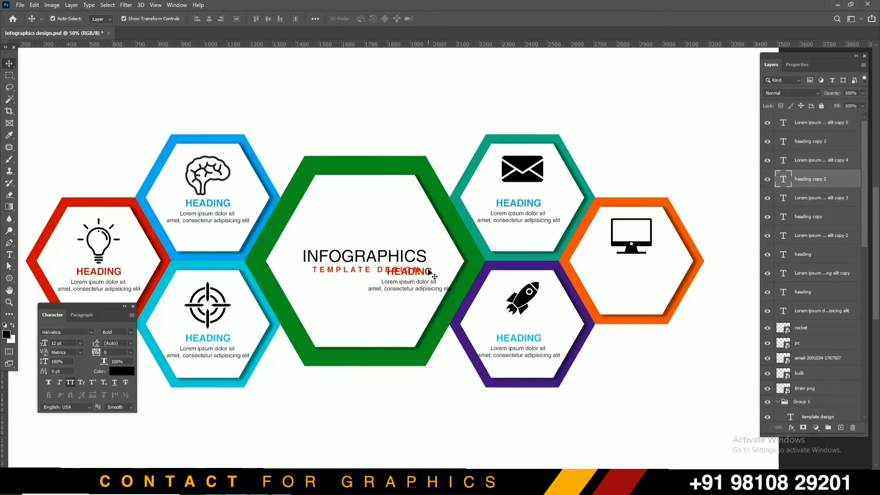
{"action": "left_click", "coordinate": [399, 294], "text": "shift"}
{"action": "left_click_drag", "start_coordinate": [420, 275], "coordinate": [649, 271]}
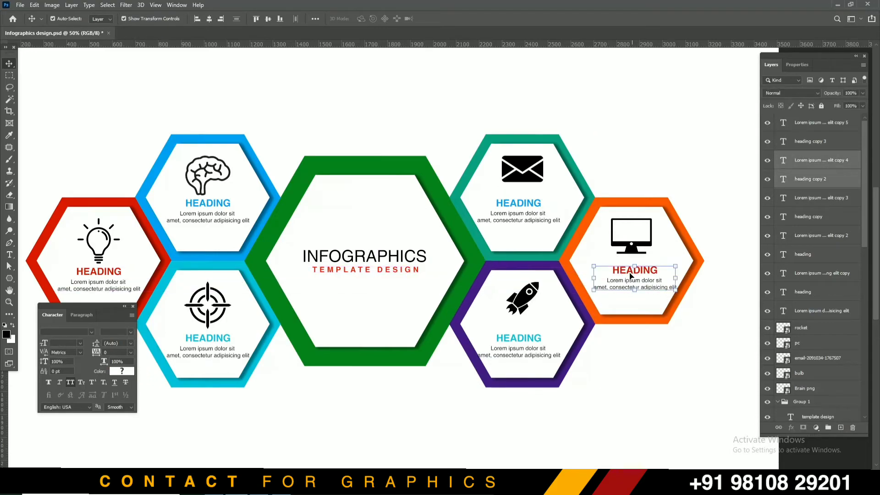
- Move the HEADING and paragraph in the orange hexagon down together by about 30 px
{"action": "left_click", "coordinate": [120, 274]}
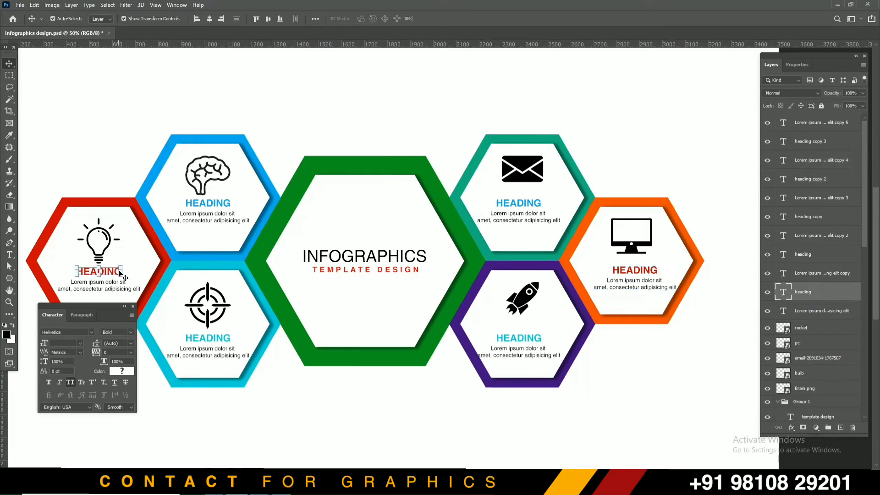
{"action": "left_click", "coordinate": [626, 273], "text": "shift"}
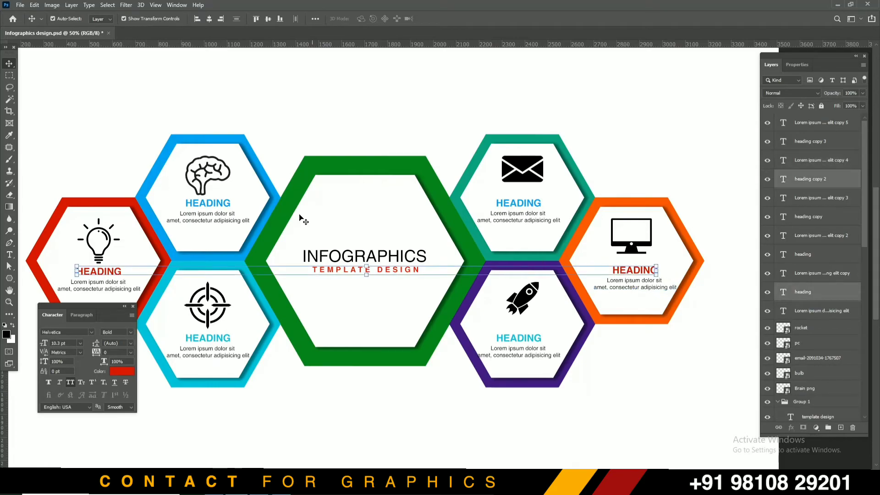
{"action": "left_click", "coordinate": [647, 275]}
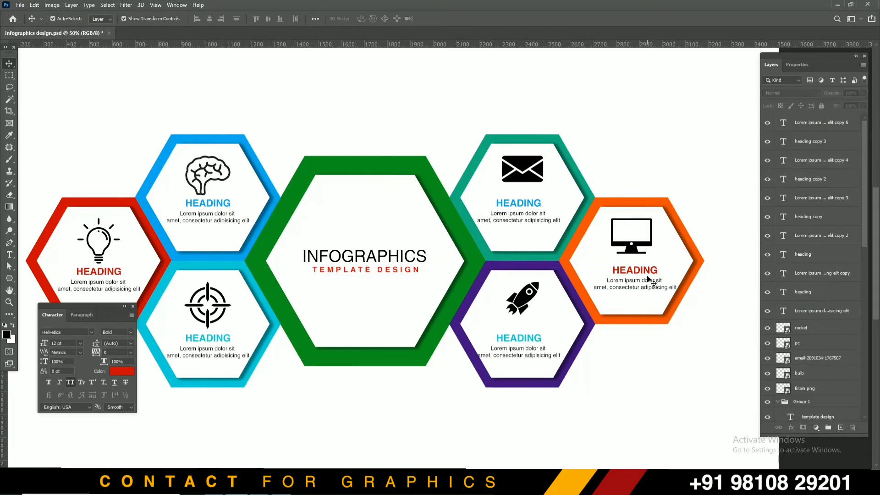
{"action": "left_click", "coordinate": [616, 288], "text": "shift"}
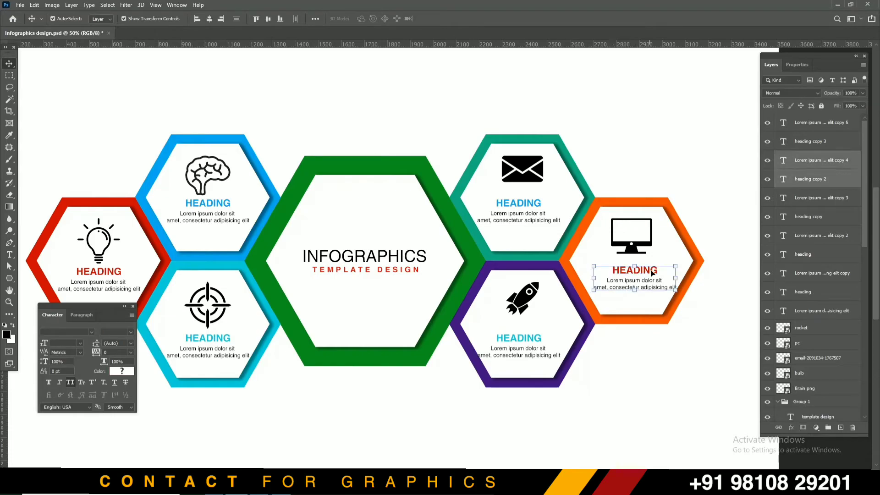
{"action": "key", "text": "shift+Down"}
{"action": "key", "text": "shift+Down"}
{"action": "key", "text": "shift+Down"}
{"action": "left_click", "coordinate": [685, 340]}
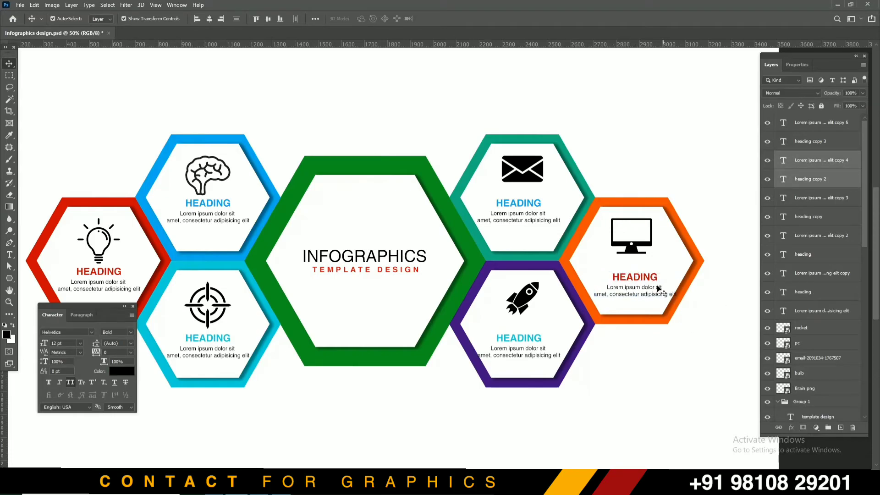
- Align the tops of the orange hexagon's HEADING and paragraph with the matching texts in the red hexagon
{"action": "left_click", "coordinate": [631, 278]}
{"action": "left_click", "coordinate": [120, 272], "text": "shift"}
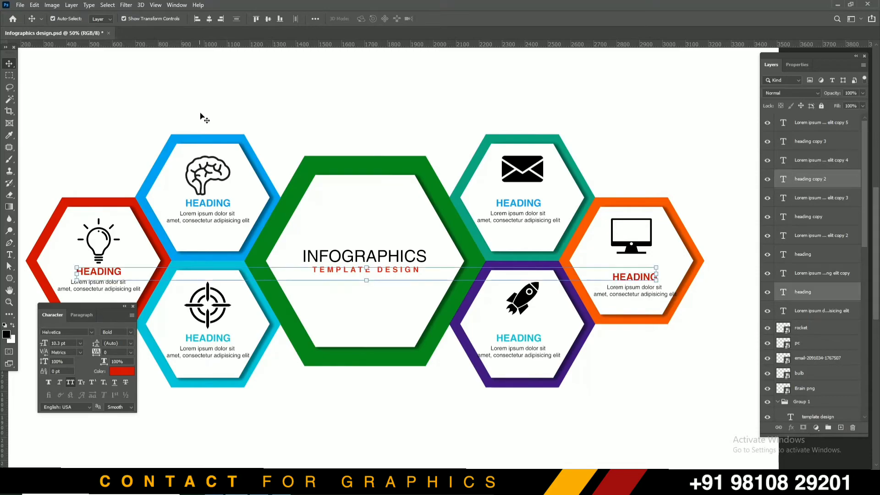
{"action": "left_click", "coordinate": [258, 20]}
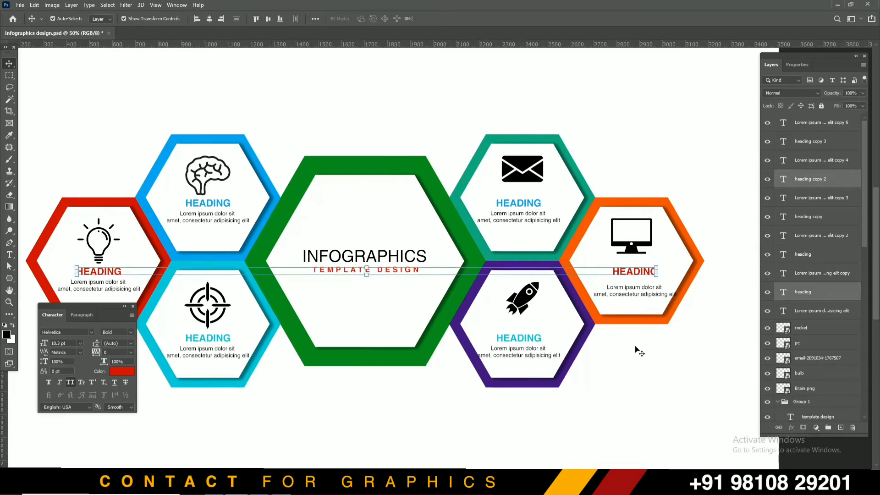
{"action": "left_click", "coordinate": [655, 362]}
{"action": "left_click", "coordinate": [621, 293]}
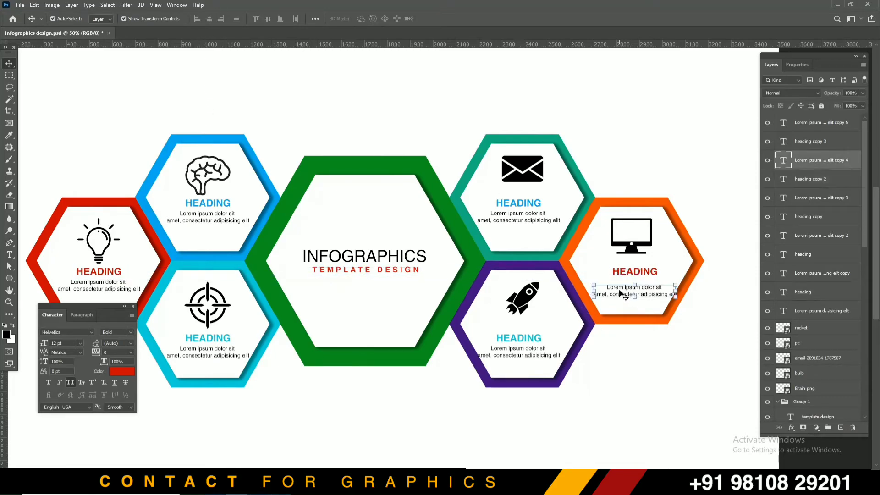
{"action": "left_click", "coordinate": [122, 291], "text": "shift"}
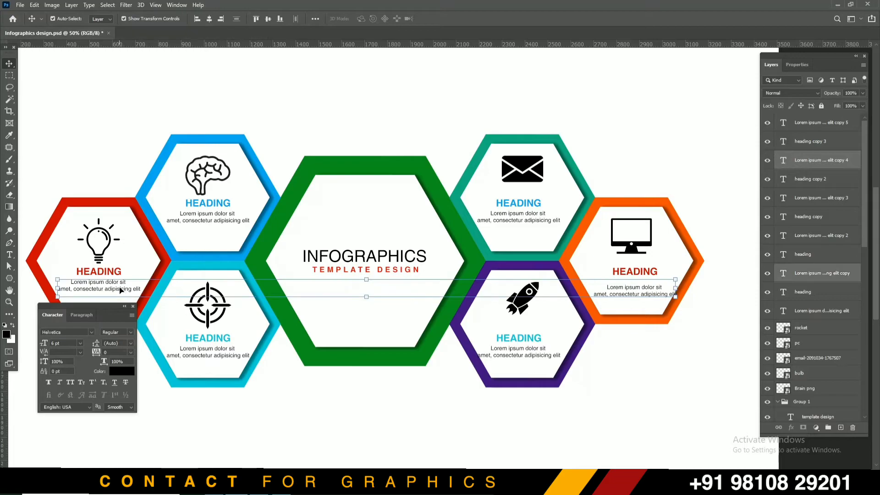
{"action": "left_click", "coordinate": [255, 19]}
- Check the vertical alignment of the HEADING texts between the blue and teal hexagons and between the cyan and purple hexagons
{"action": "left_click", "coordinate": [512, 205]}
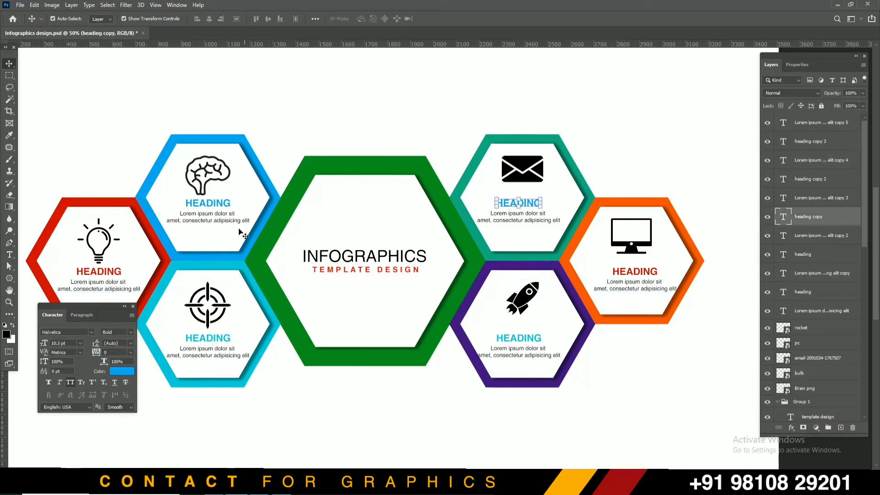
{"action": "left_click", "coordinate": [218, 209], "text": "shift"}
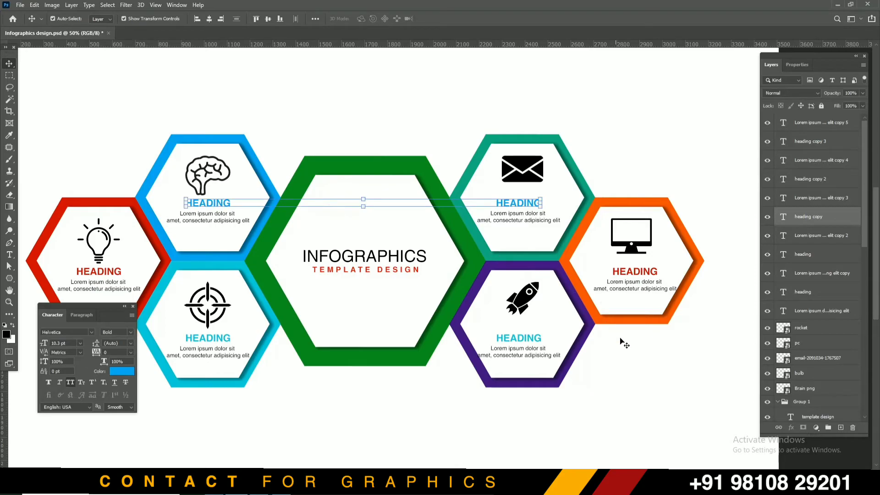
{"action": "left_click", "coordinate": [549, 344]}
{"action": "left_click", "coordinate": [525, 340]}
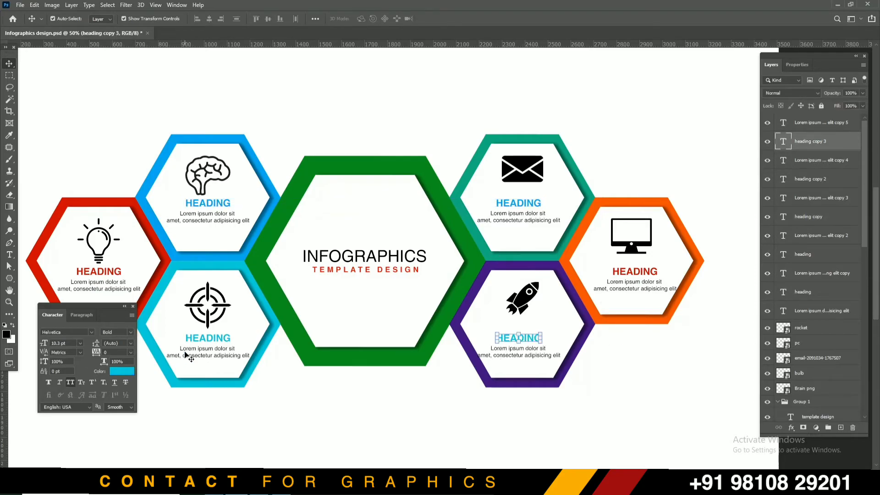
{"action": "left_click", "coordinate": [198, 342], "text": "shift"}
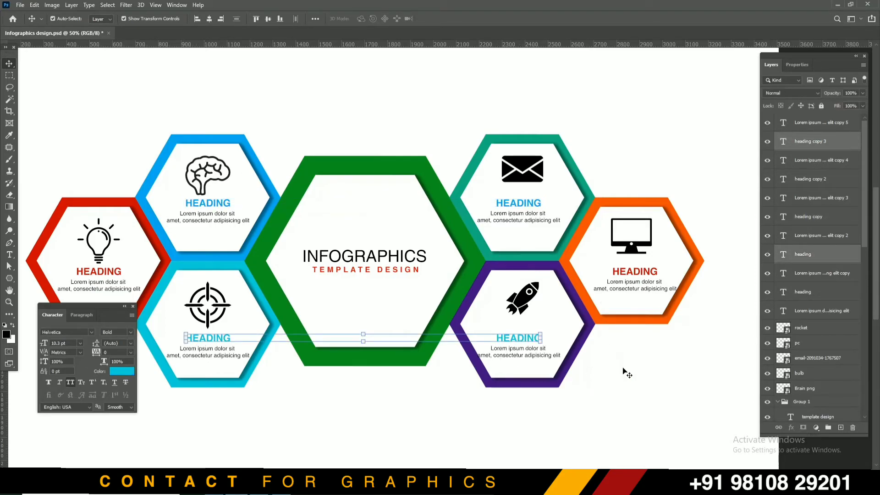
- Centre the HEADING and its paragraph horizontally within the purple hexagon
{"action": "left_click", "coordinate": [651, 372]}
{"action": "left_click", "coordinate": [518, 340]}
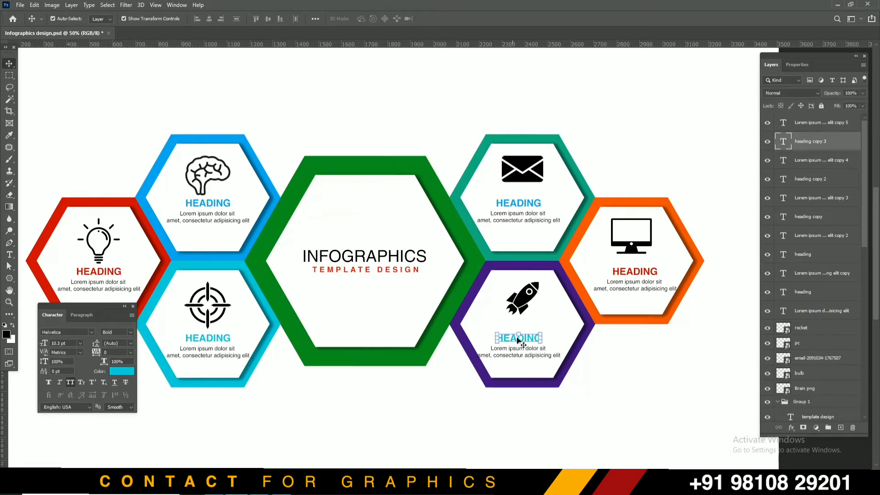
{"action": "left_click", "coordinate": [557, 360], "text": "shift"}
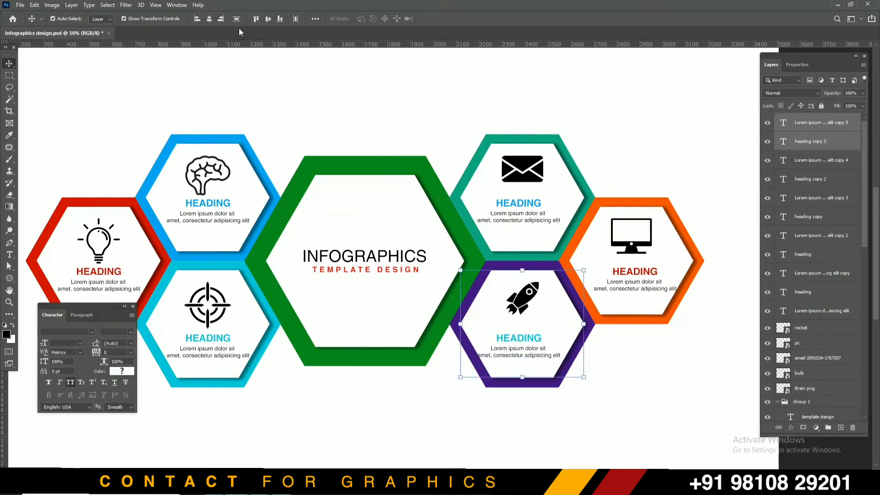
{"action": "left_click", "coordinate": [209, 18]}
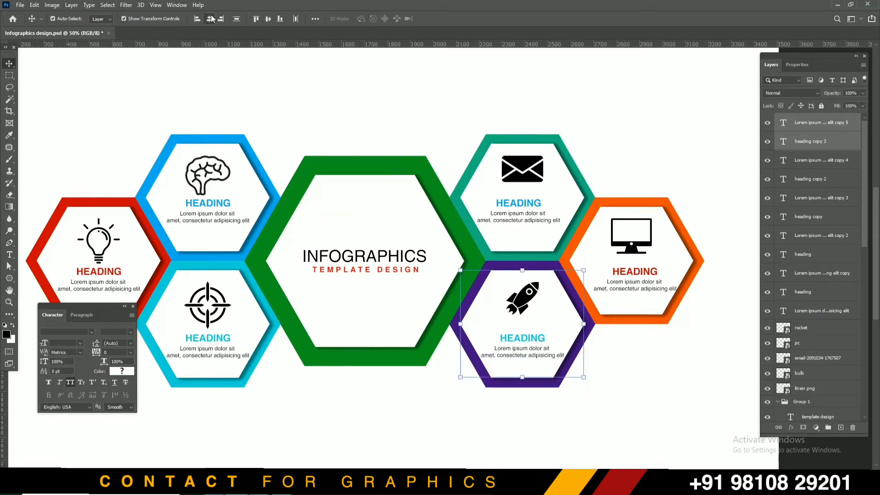
- Centre the HEADING and its paragraph horizontally within the teal hexagon
{"action": "left_click", "coordinate": [513, 209]}
{"action": "left_click", "coordinate": [529, 202]}
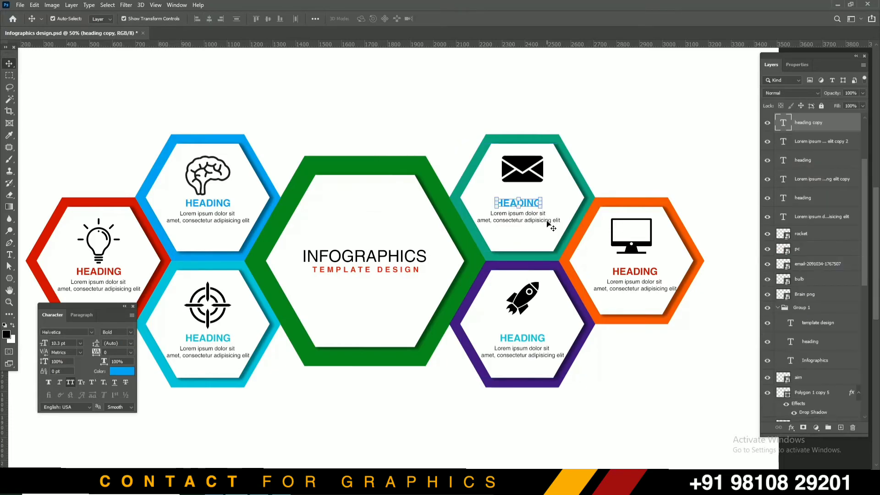
{"action": "left_click", "coordinate": [569, 192], "text": "shift"}
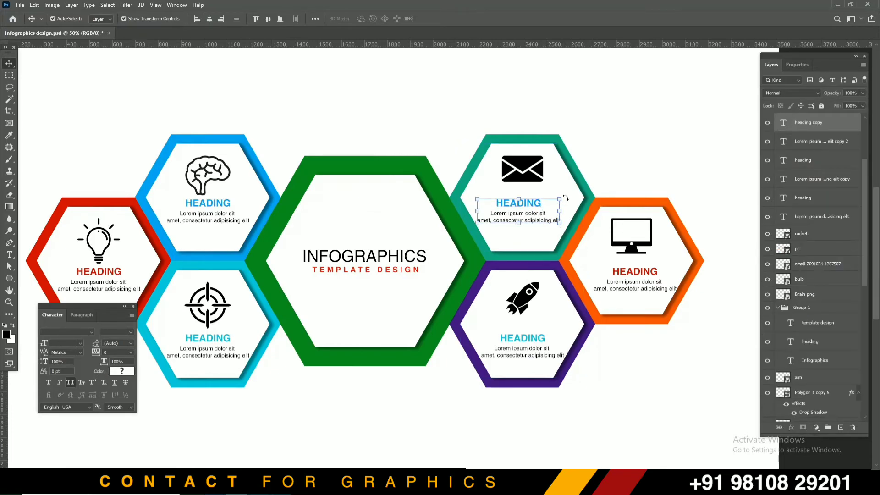
{"action": "left_click", "coordinate": [209, 18]}
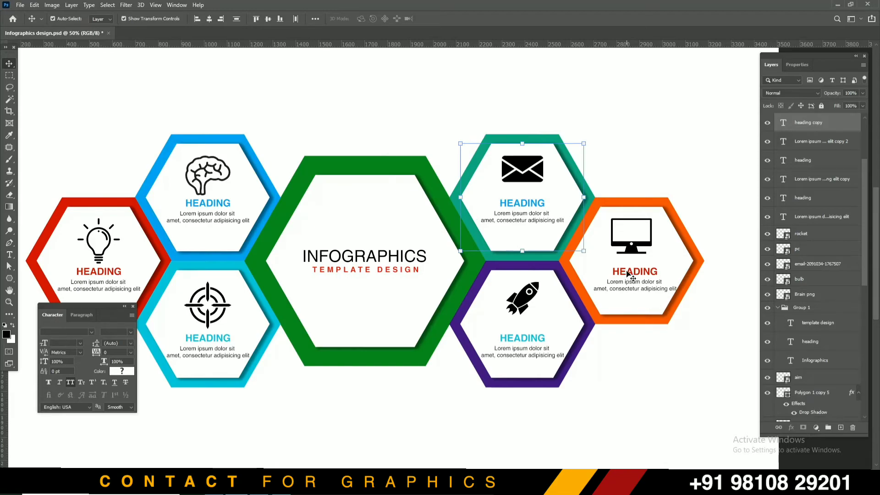
- Recolour the HEADING below the monitor icon to orange ff5a00, sampled from its hexagon's border
{"action": "left_click", "coordinate": [627, 272]}
{"action": "left_click", "coordinate": [122, 371]}
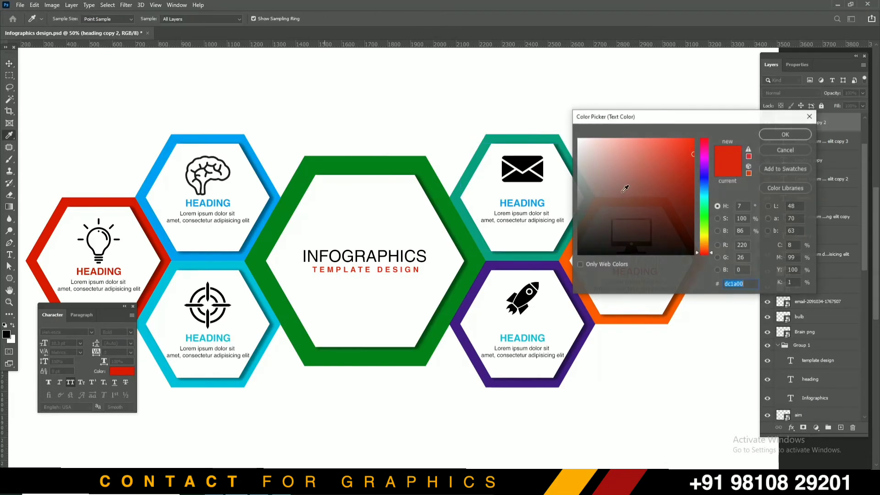
{"action": "left_click", "coordinate": [569, 251]}
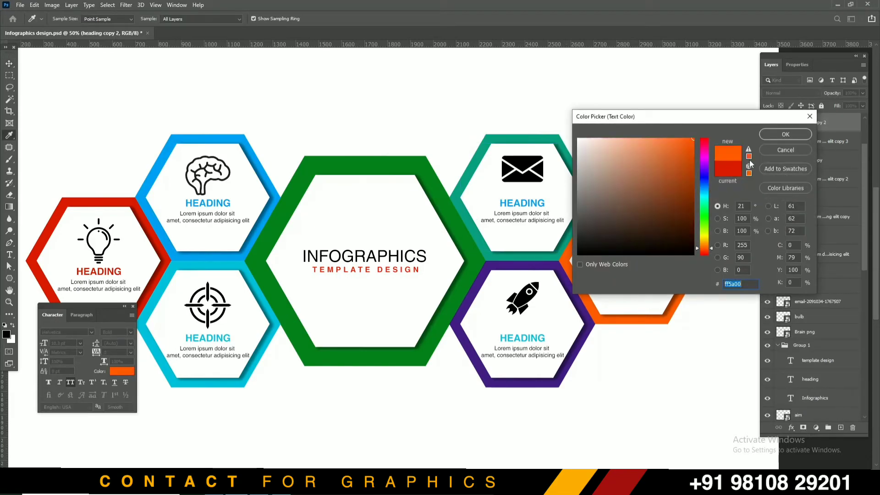
{"action": "left_click", "coordinate": [776, 136]}
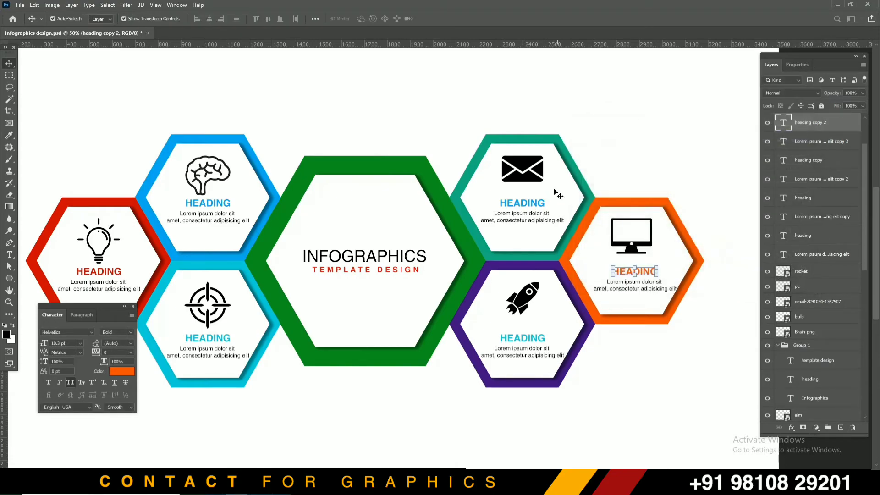
- Recolour the HEADING below the envelope icon to teal, sampled from its hexagon's border
{"action": "left_click", "coordinate": [539, 203]}
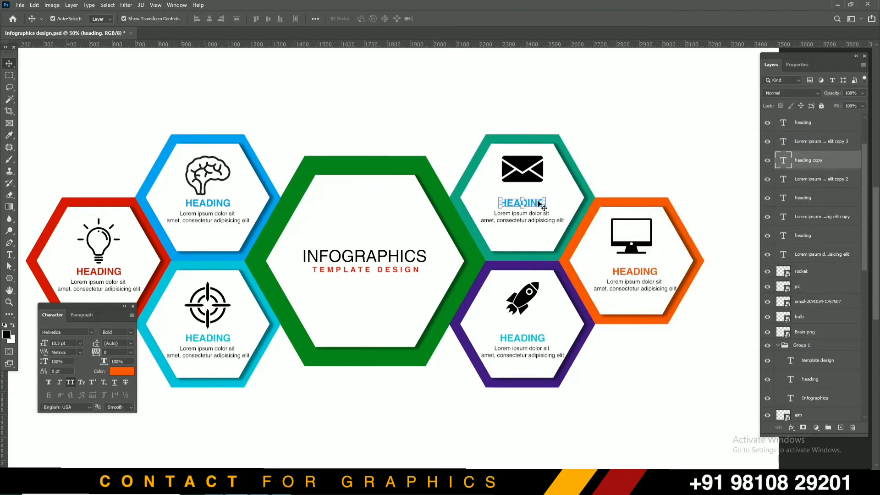
{"action": "left_click", "coordinate": [126, 371]}
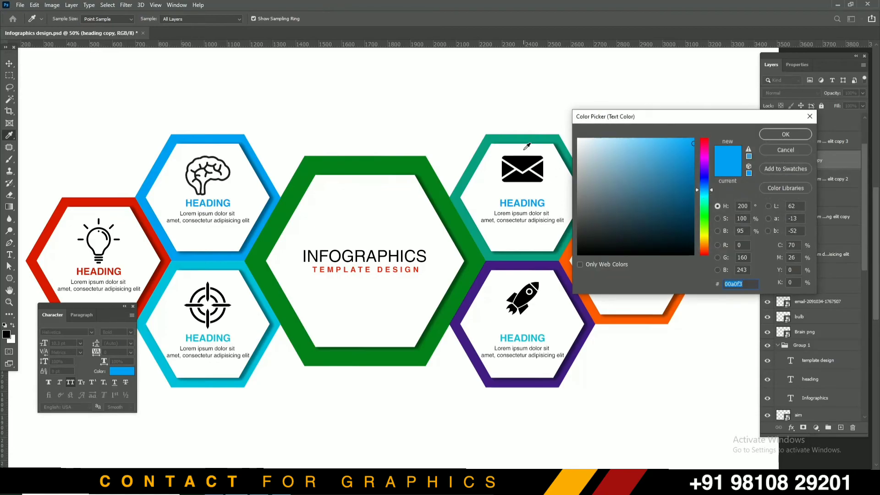
{"action": "left_click", "coordinate": [524, 137]}
{"action": "left_click", "coordinate": [786, 134]}
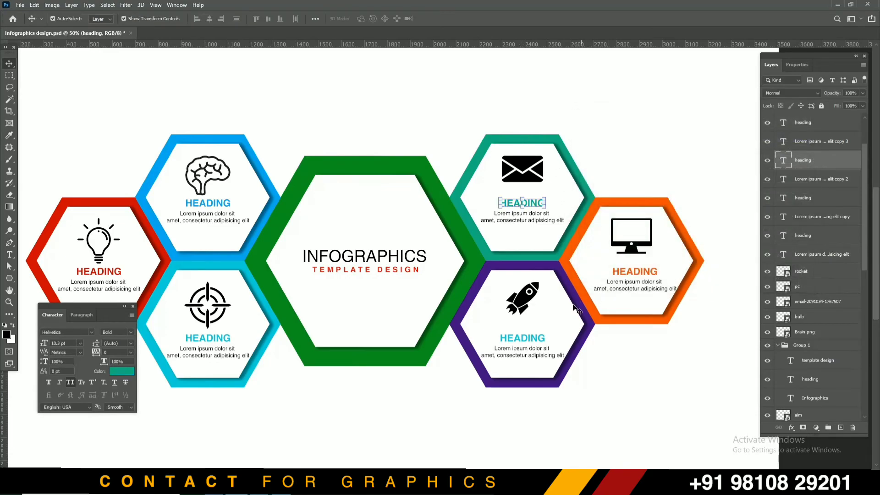
- Recolour the HEADING below the rocket icon to purple 441d85, sampled from its hexagon's border, and save the document
{"action": "left_click", "coordinate": [517, 341]}
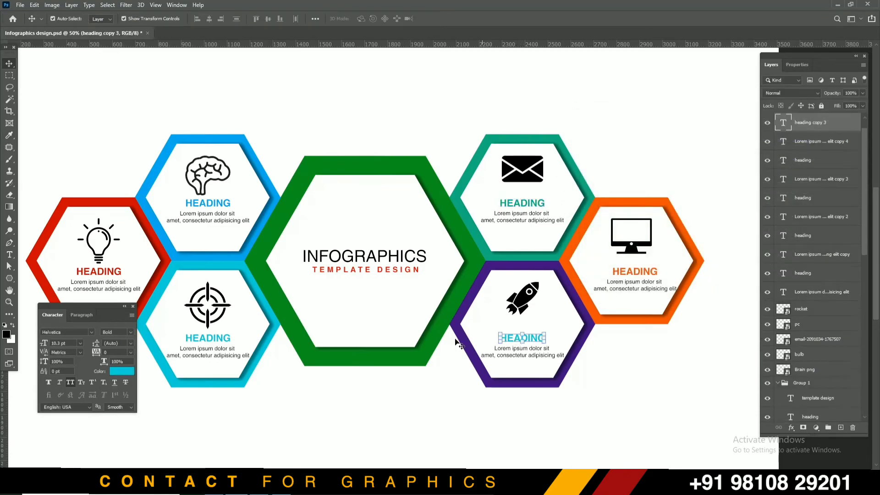
{"action": "left_click", "coordinate": [119, 371]}
{"action": "left_click", "coordinate": [501, 265]}
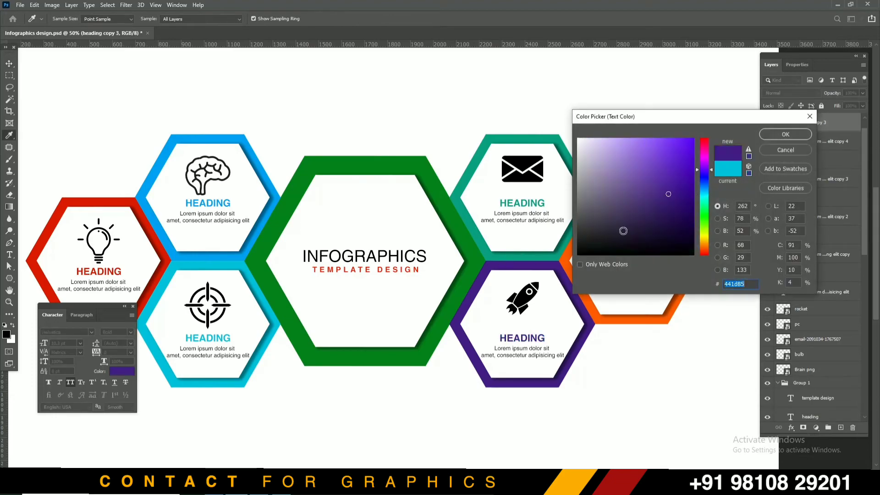
{"action": "left_click", "coordinate": [787, 136]}
{"action": "key", "text": "v"}
{"action": "key", "text": "ctrl+s"}
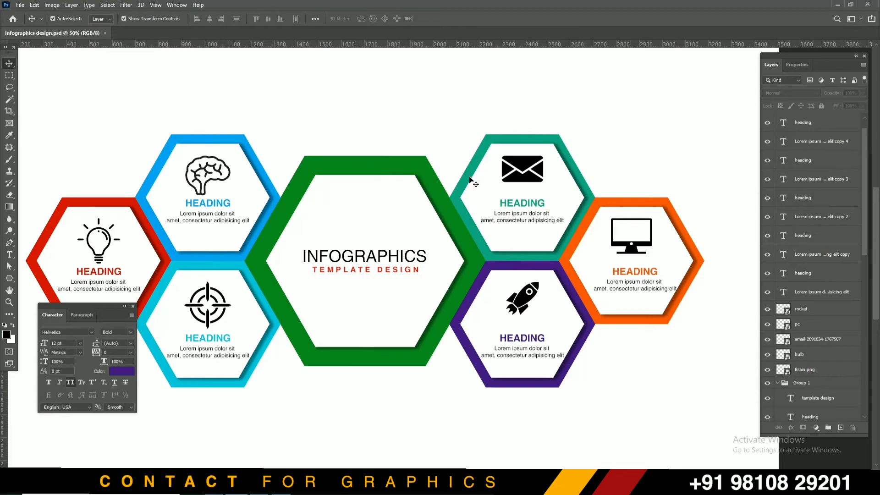
- Move the rocket icon down about 20 px towards its HEADING
{"action": "left_click", "coordinate": [528, 183]}
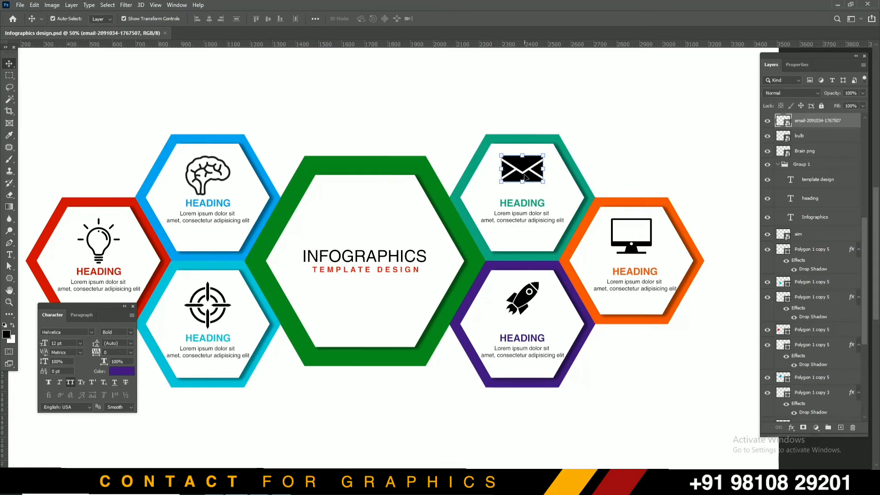
{"action": "left_click_drag", "start_coordinate": [360, 45], "coordinate": [442, 44]}
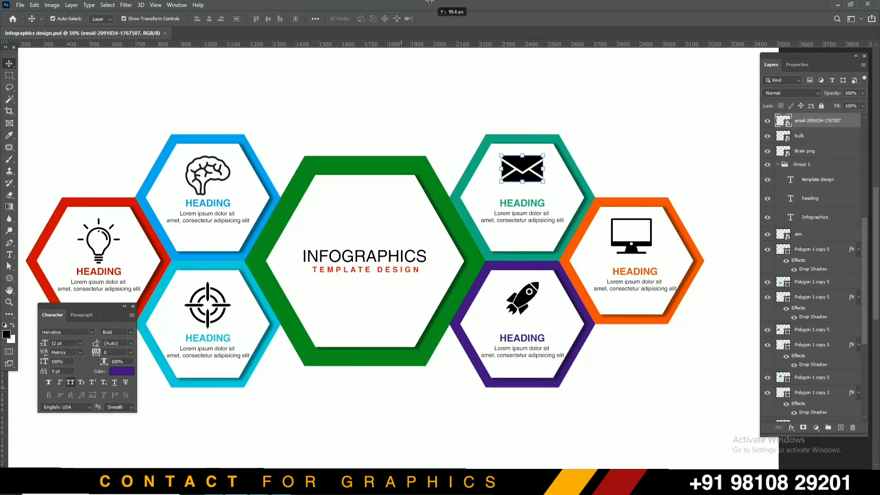
{"action": "left_click", "coordinate": [535, 296]}
{"action": "left_click", "coordinate": [529, 295]}
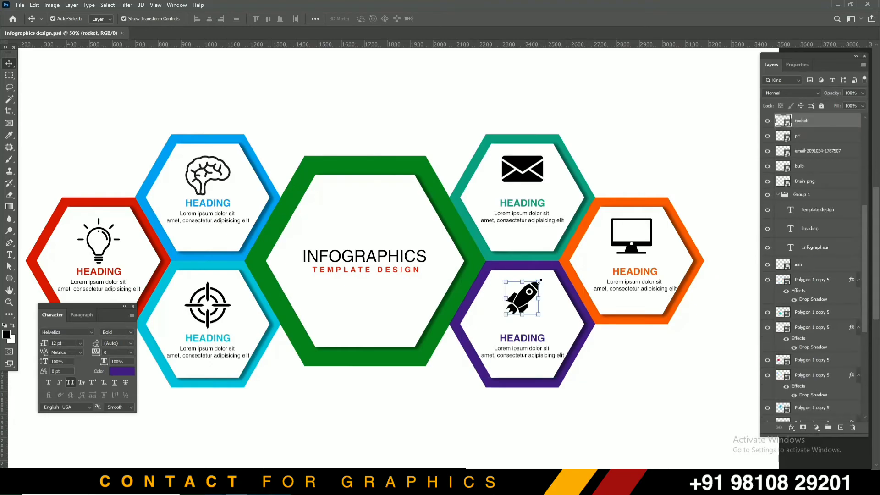
{"action": "key", "text": "shift+Down"}
{"action": "key", "text": "shift+Down"}
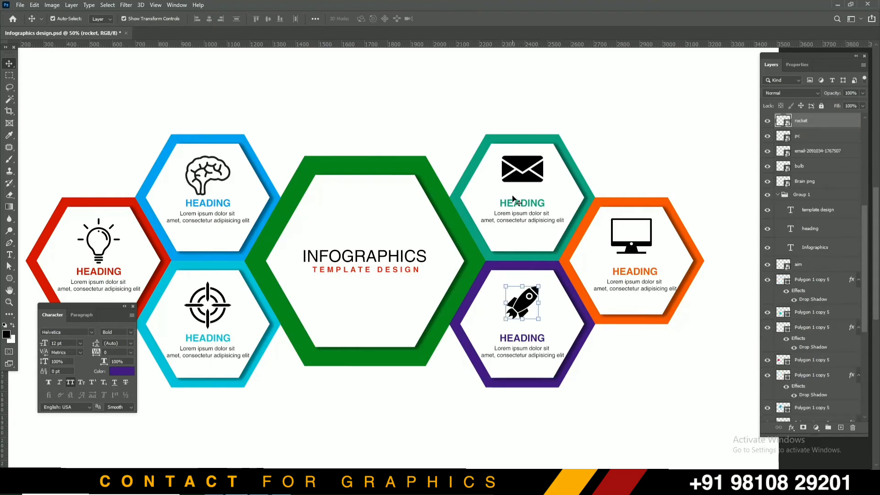
- Move the envelope icon down about 10 px and the monitor icon down about 20 px
{"action": "left_click", "coordinate": [523, 181]}
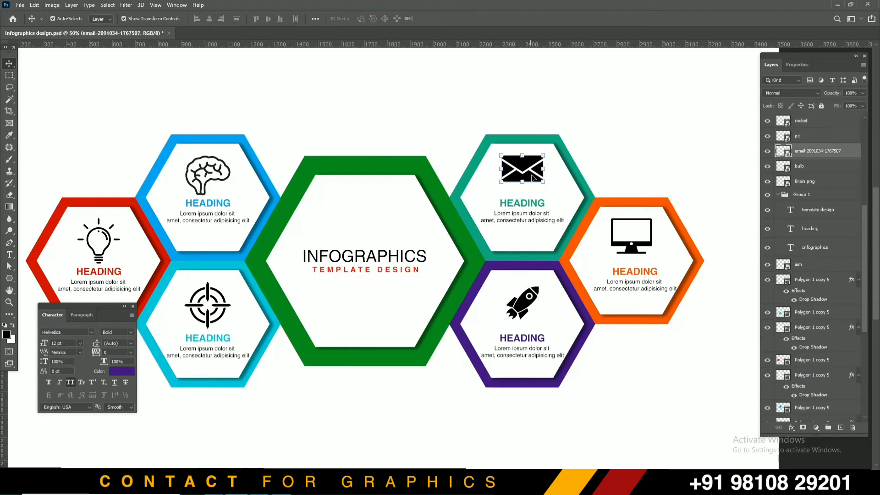
{"action": "left_click", "coordinate": [633, 252]}
{"action": "left_click_drag", "start_coordinate": [634, 253], "coordinate": [632, 257]}
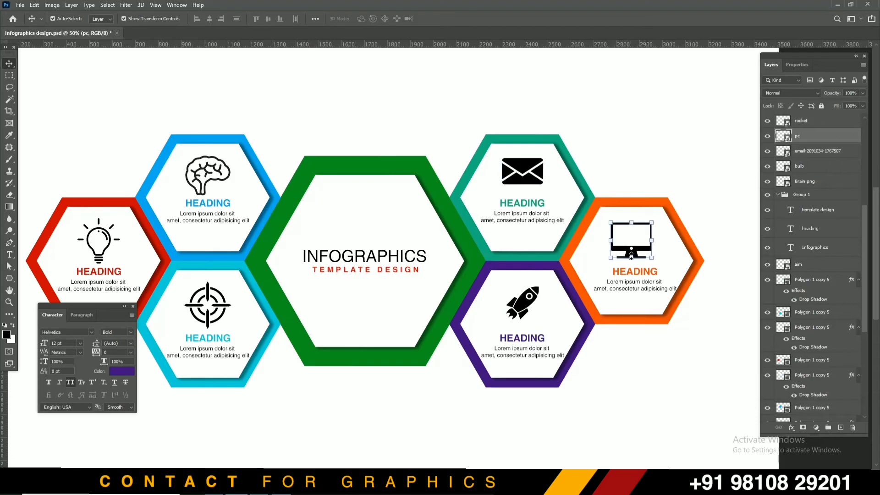
- Move the envelope icon about 40 px further down so it sits just above the teal HEADING
{"action": "left_click", "coordinate": [523, 183]}
{"action": "key", "text": "shift+Down"}
{"action": "key", "text": "shift+Down"}
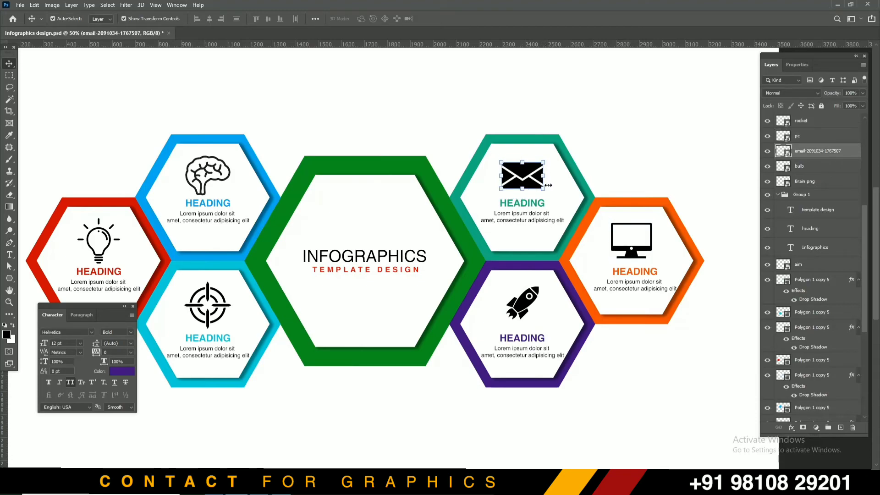
{"action": "key", "text": "shift+Down"}
{"action": "key", "text": "shift+Down"}
{"action": "key", "text": "shift+Down"}
{"action": "key", "text": "shift+Down"}
{"action": "key", "text": "shift+Down"}
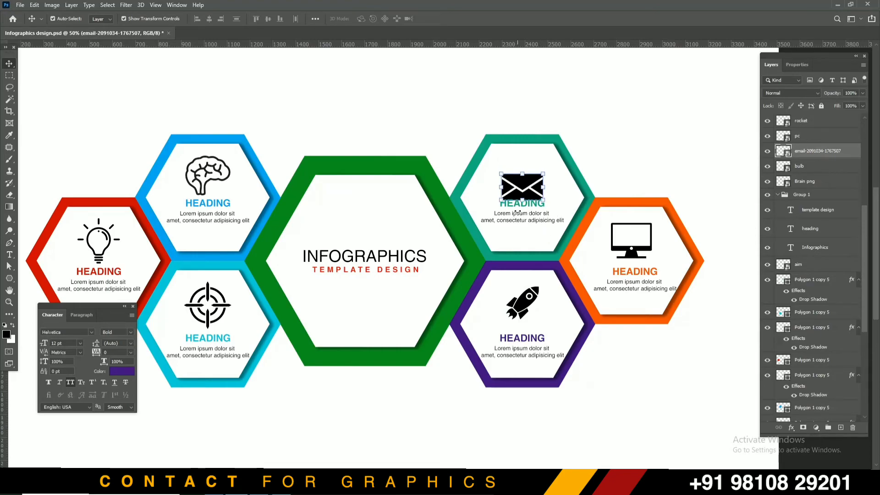
{"action": "key", "text": "shift+Up"}
{"action": "key", "text": "shift+Up"}
{"action": "key", "text": "shift+Up"}
{"action": "key", "text": "shift+Up"}
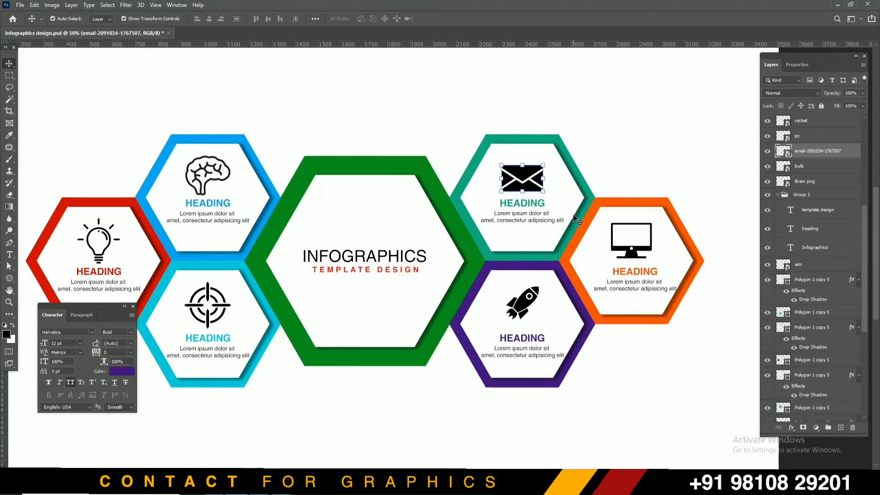
{"action": "key", "text": "shift+Down"}
- Move the monitor icon about 20 px further down so it sits just above the orange HEADING
{"action": "left_click", "coordinate": [632, 253]}
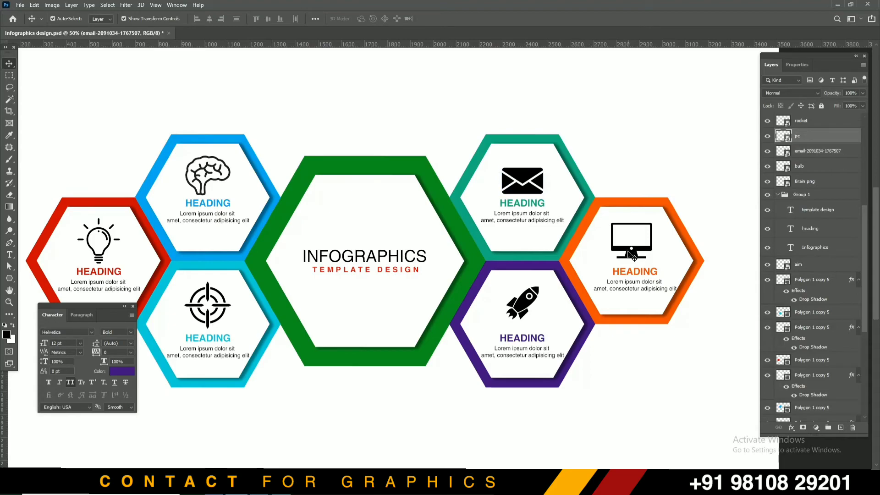
{"action": "key", "text": "shift+Down"}
{"action": "key", "text": "shift+Down"}
{"action": "key", "text": "shift+Down"}
{"action": "key", "text": "shift+Down"}
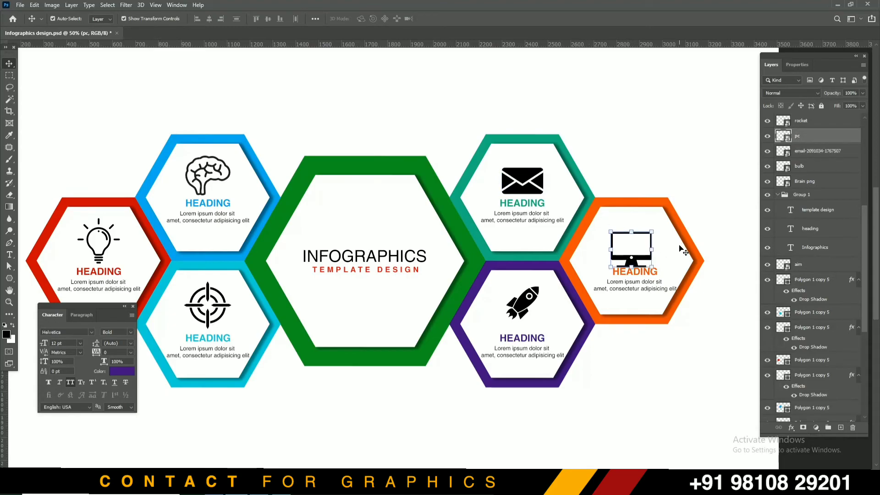
{"action": "key", "text": "shift+Up"}
{"action": "key", "text": "shift+Up"}
- Move the rocket icon about 40 px further down, just above the purple HEADING, and save the document
{"action": "left_click", "coordinate": [527, 317]}
{"action": "key", "text": "shift+Down"}
{"action": "key", "text": "shift+Down"}
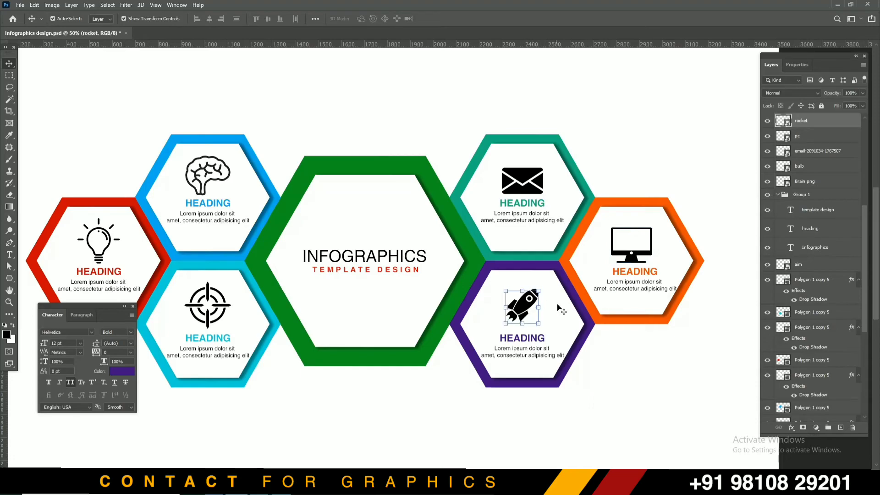
{"action": "key", "text": "shift+Down"}
{"action": "key", "text": "shift+Down"}
{"action": "key", "text": "shift+Down"}
{"action": "key", "text": "shift+Down"}
{"action": "key", "text": "shift+Down"}
{"action": "key", "text": "shift+Up"}
{"action": "key", "text": "shift+Up"}
{"action": "key", "text": "shift+Up"}
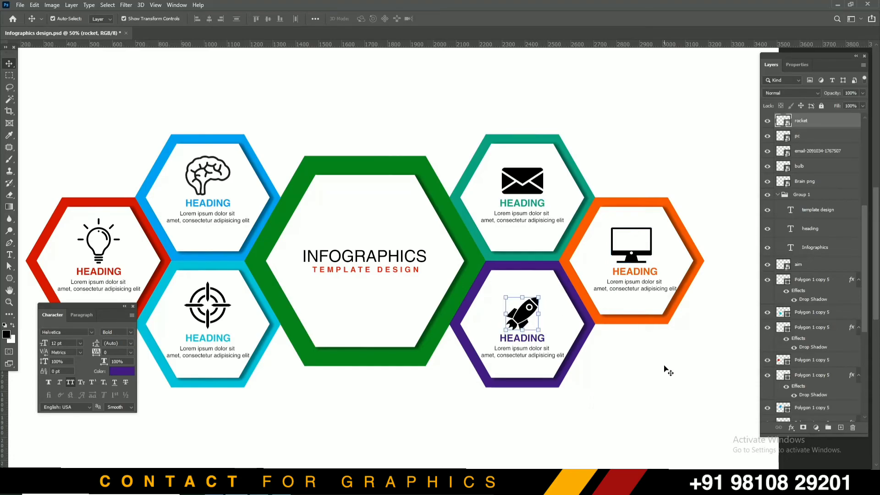
{"action": "key", "text": "shift+Up"}
{"action": "left_click", "coordinate": [665, 366]}
{"action": "left_click", "coordinate": [528, 306]}
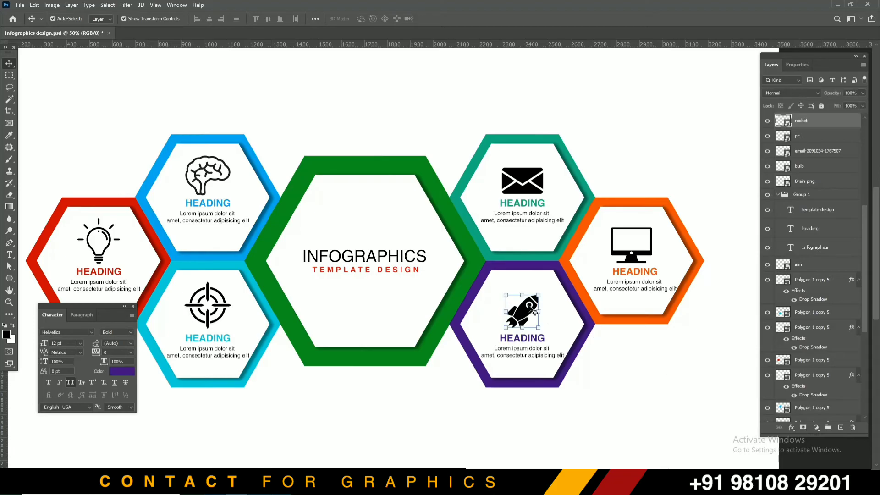
{"action": "key", "text": "ctrl+s"}
{"action": "left_click", "coordinate": [628, 363]}
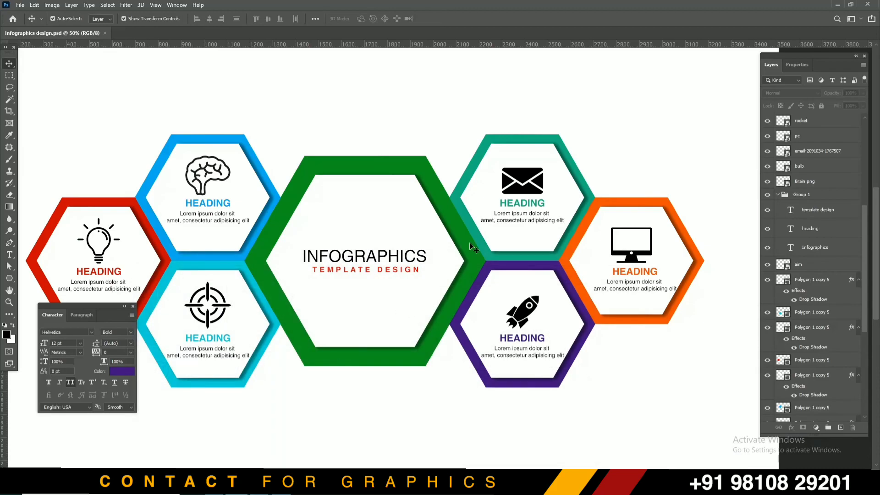
- Select all hexagons, icons and texts of the infographic and group their layers
{"action": "left_click_drag", "start_coordinate": [526, 225], "coordinate": [546, 176]}
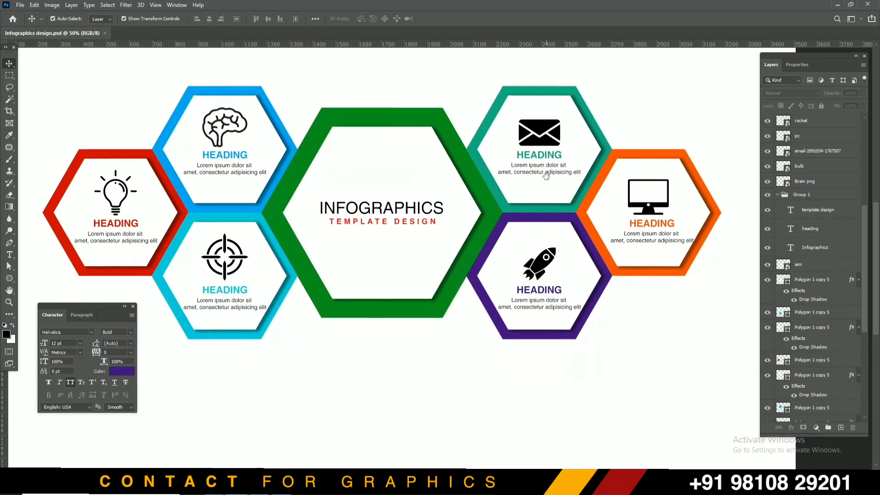
{"action": "key", "text": "ctrl+minus"}
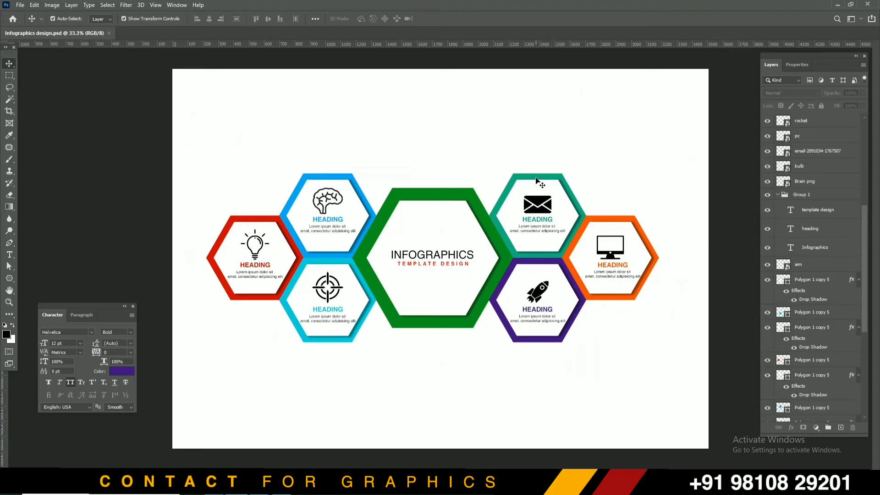
{"action": "key", "text": "ctrl"}
{"action": "key", "text": "ctrl"}
{"action": "left_click_drag", "start_coordinate": [187, 145], "coordinate": [672, 376]}
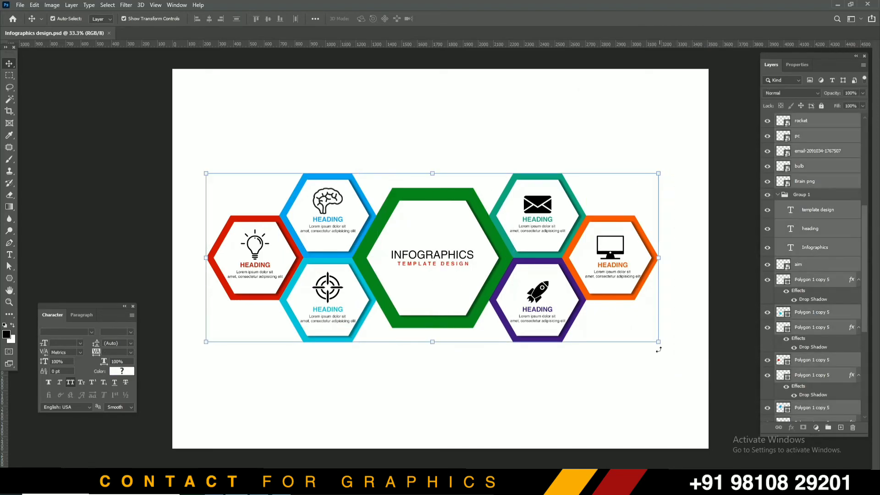
{"action": "key", "text": "ctrl+g"}
- Centre the infographic group horizontally and vertically on the whole canvas, and save the document
{"action": "key", "text": "ctrl+a"}
{"action": "left_click", "coordinate": [209, 20]}
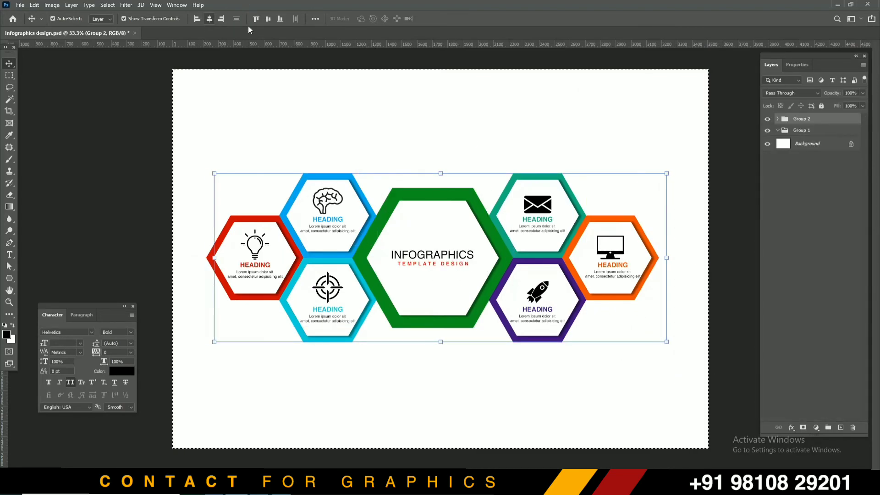
{"action": "left_click", "coordinate": [268, 19]}
{"action": "key", "text": "ctrl+d"}
{"action": "key", "text": "ctrl+s"}
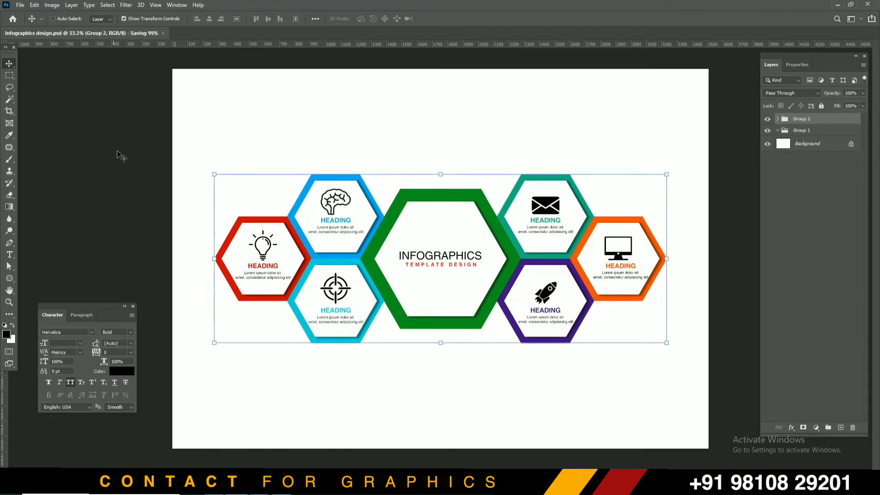
{"action": "left_click", "coordinate": [349, 144]}
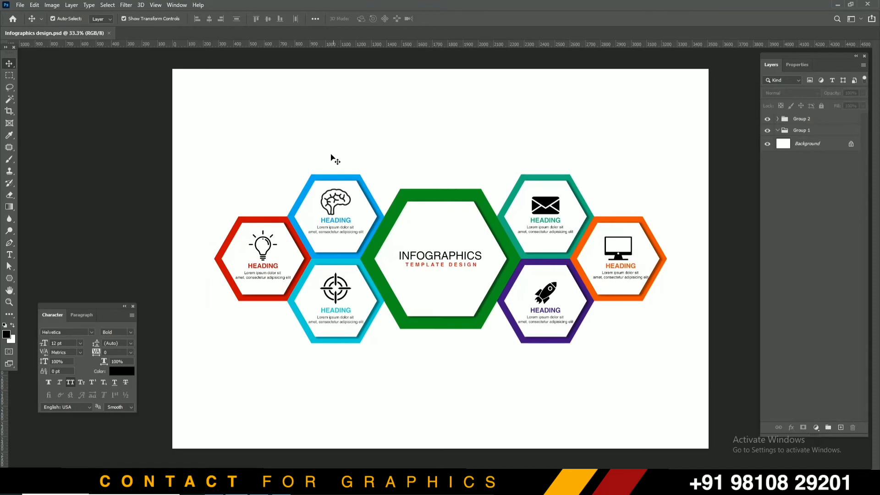
- Align the horizontal centres of all elements in the blue and cyan hexagons together, and those of the red hexagon's elements separately
{"action": "left_click_drag", "start_coordinate": [331, 158], "coordinate": [347, 313]}
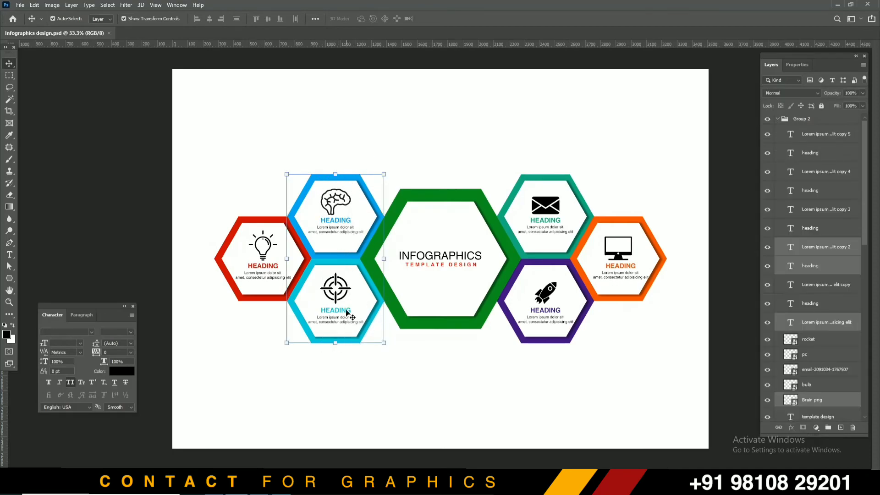
{"action": "left_click", "coordinate": [209, 18]}
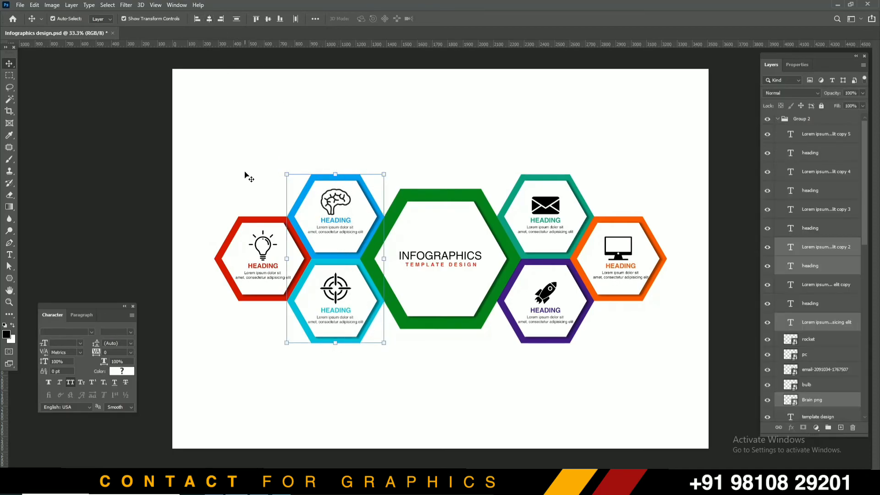
{"action": "left_click_drag", "start_coordinate": [246, 175], "coordinate": [268, 252]}
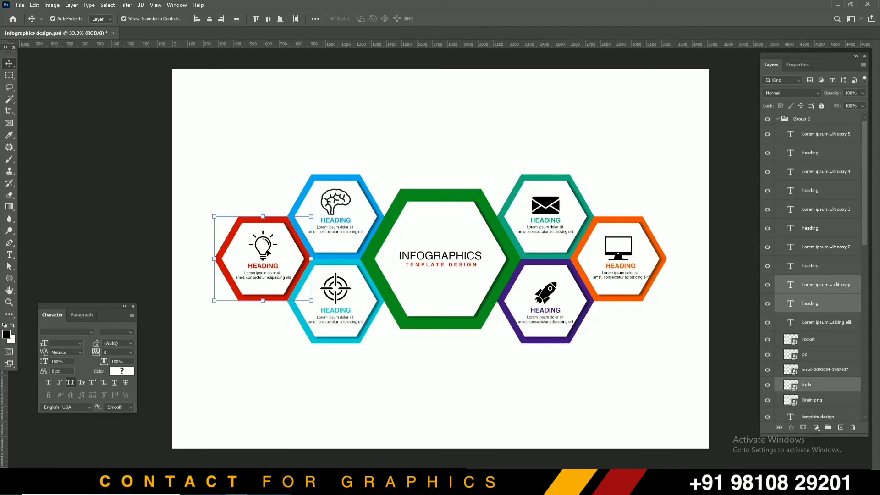
{"action": "left_click", "coordinate": [208, 19]}
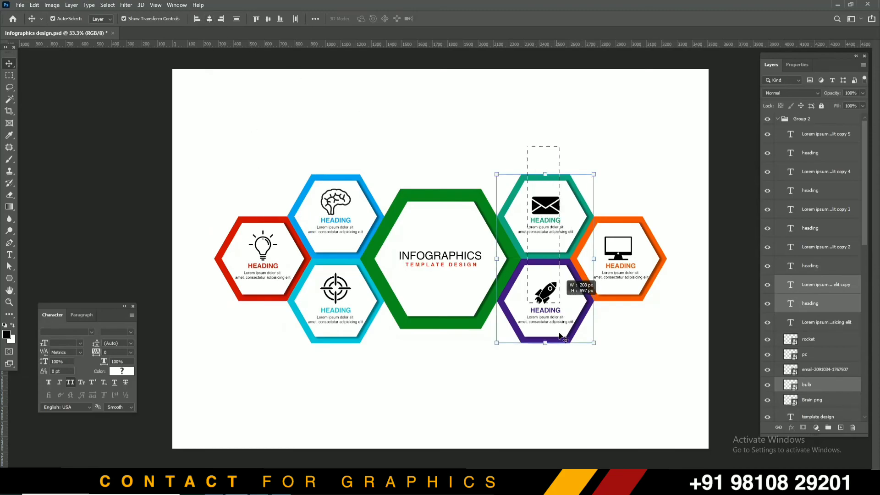